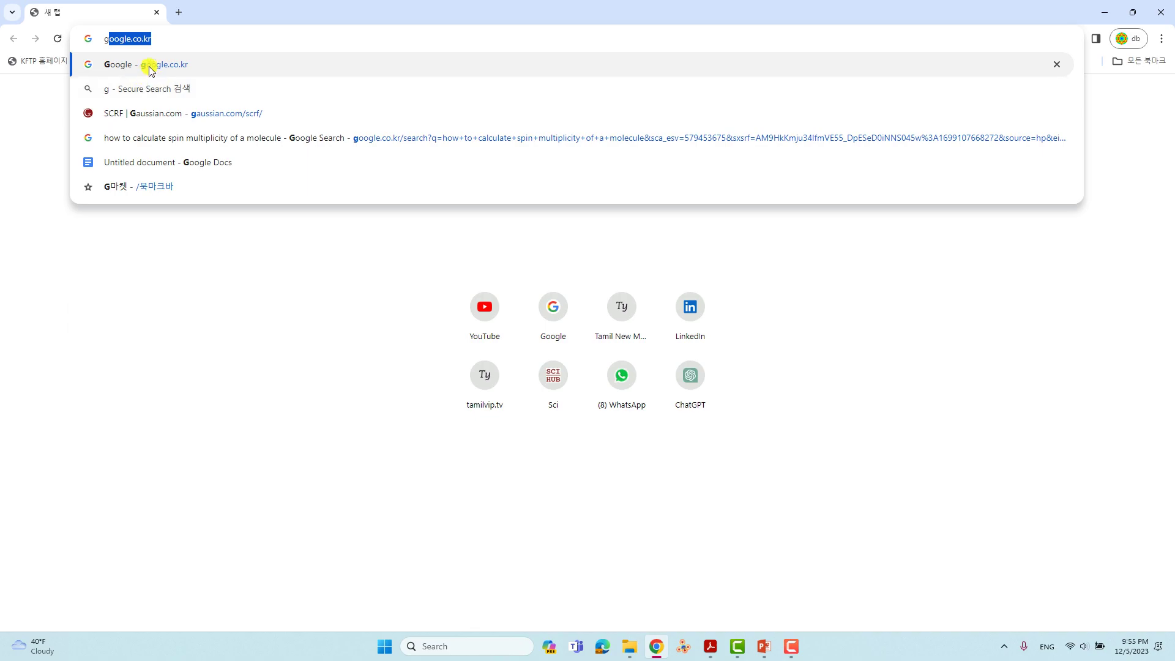
Step: Search Google for "s-pinene pubchem" and open the PubChem entry for (-)-alpha-Pinene, CID 440968
click(453, 297)
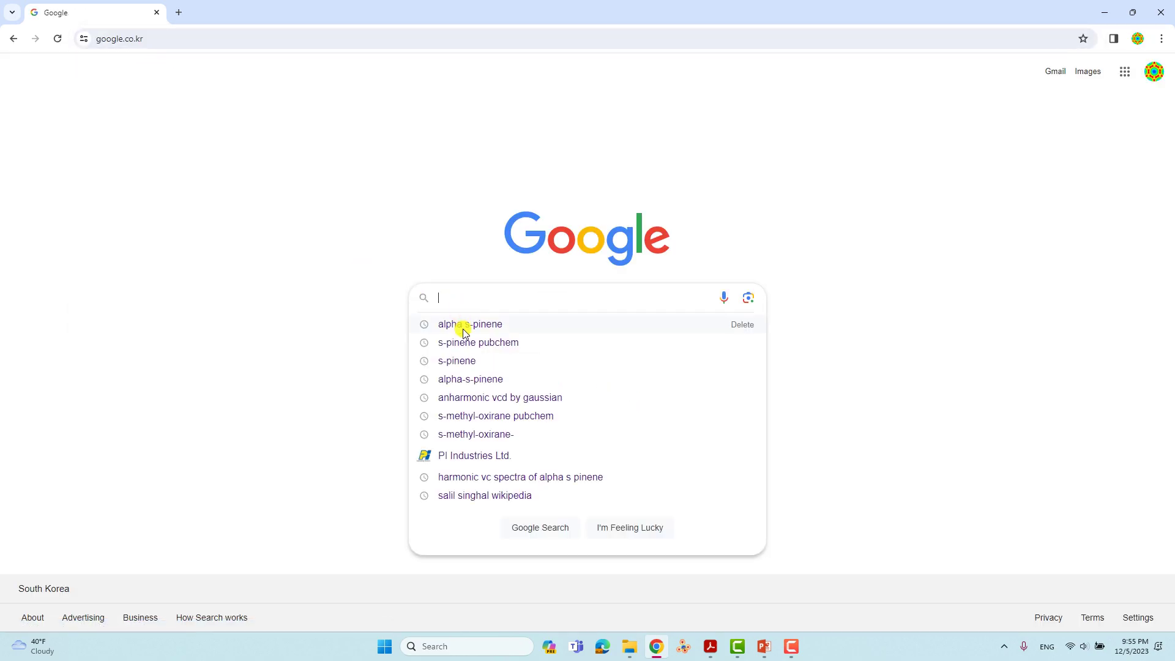
click(462, 324)
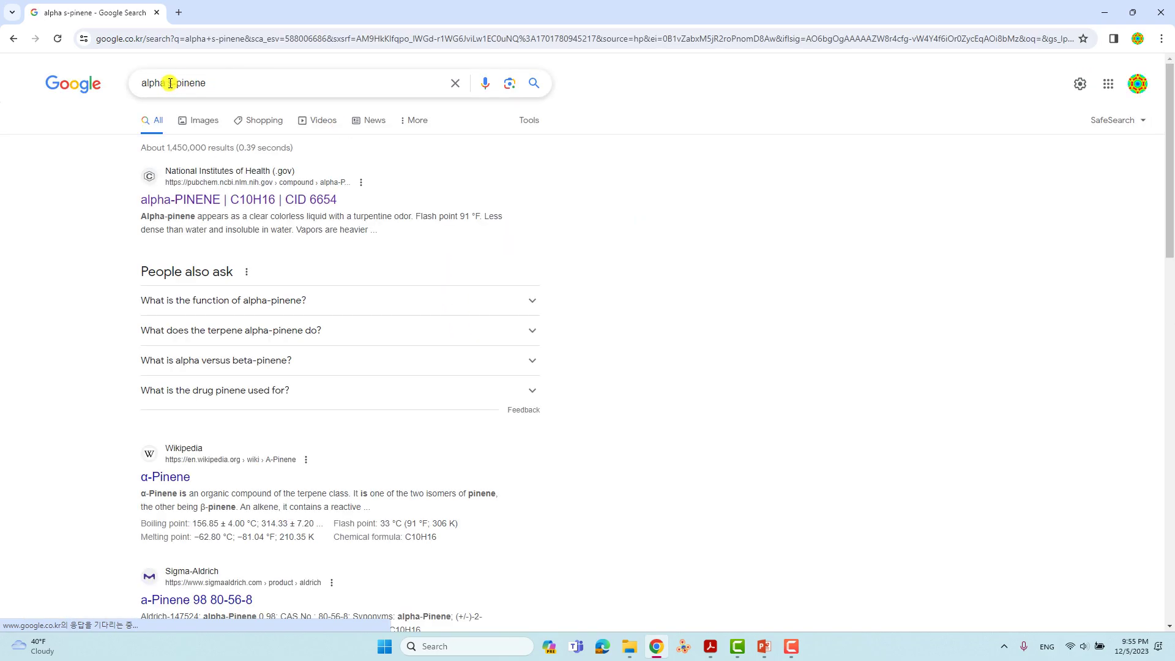
double_click(171, 84)
key(BackSpace)
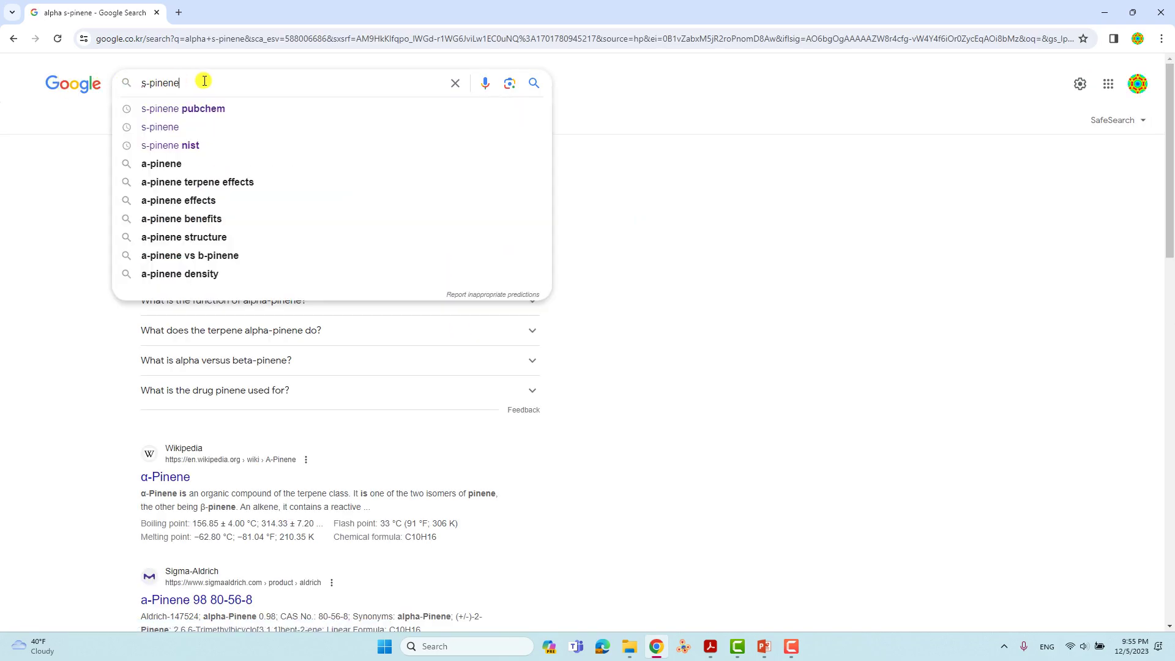
click(211, 108)
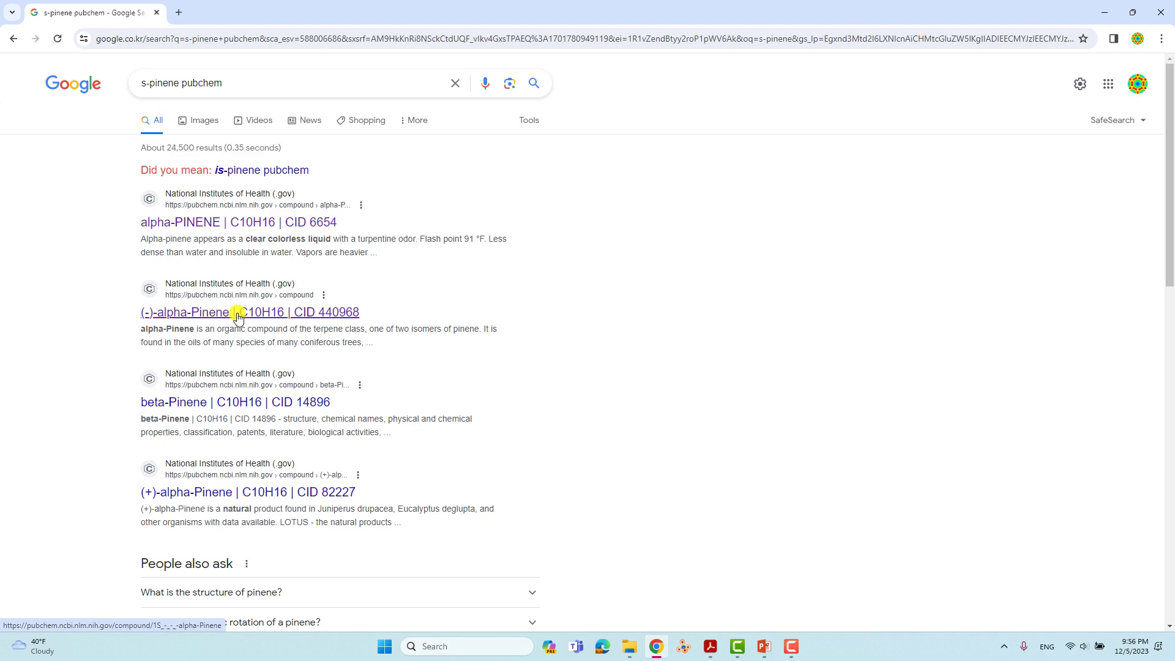
click(195, 313)
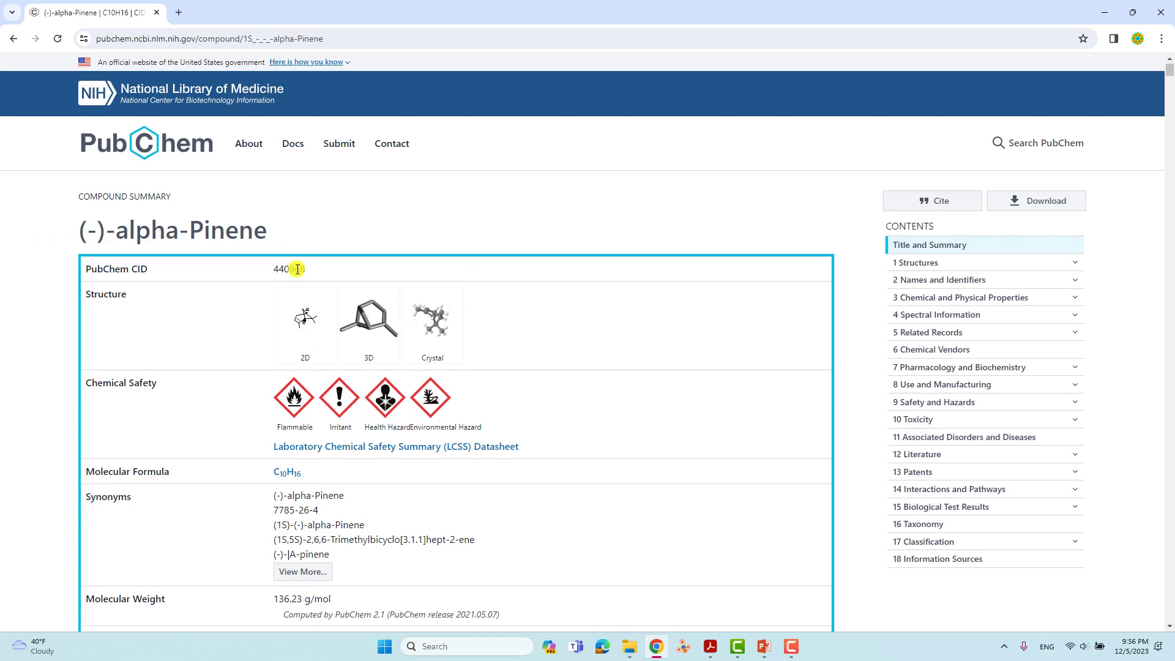
Step: Examine the synonyms of (-)-alpha-Pinene and rotate its ball-and-stick model in the 3D Conformer section
scroll(285, 309, down, 2)
drag(255, 375, 349, 435)
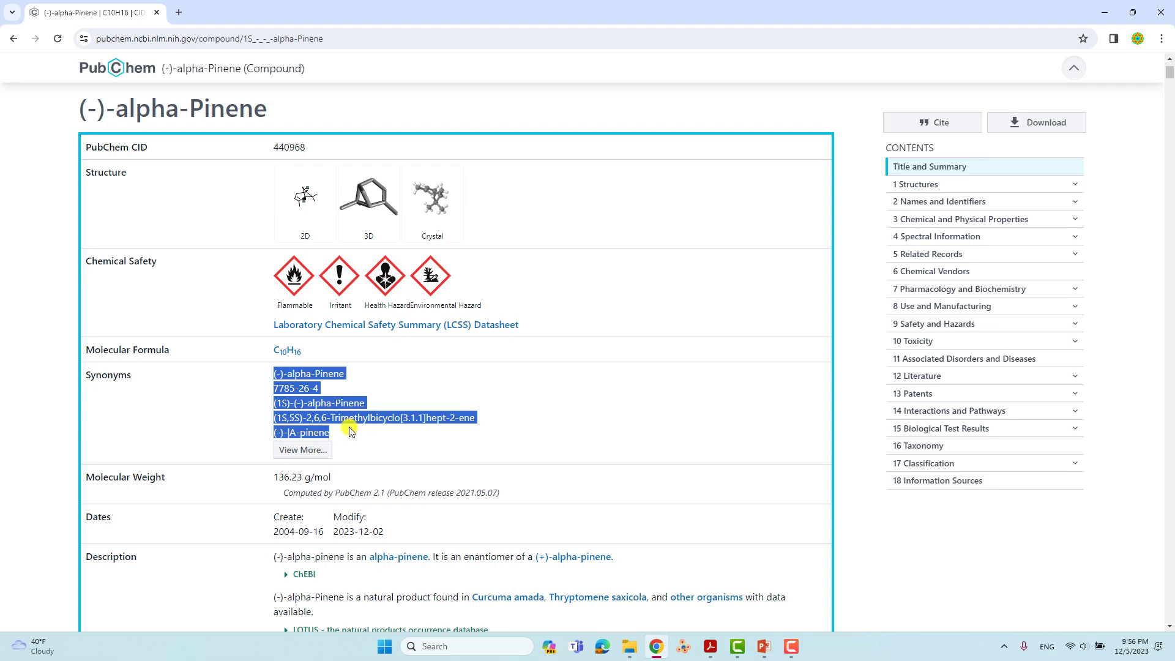
scroll(348, 422, down, 10)
scroll(391, 321, down, 9)
scroll(399, 323, down, 3)
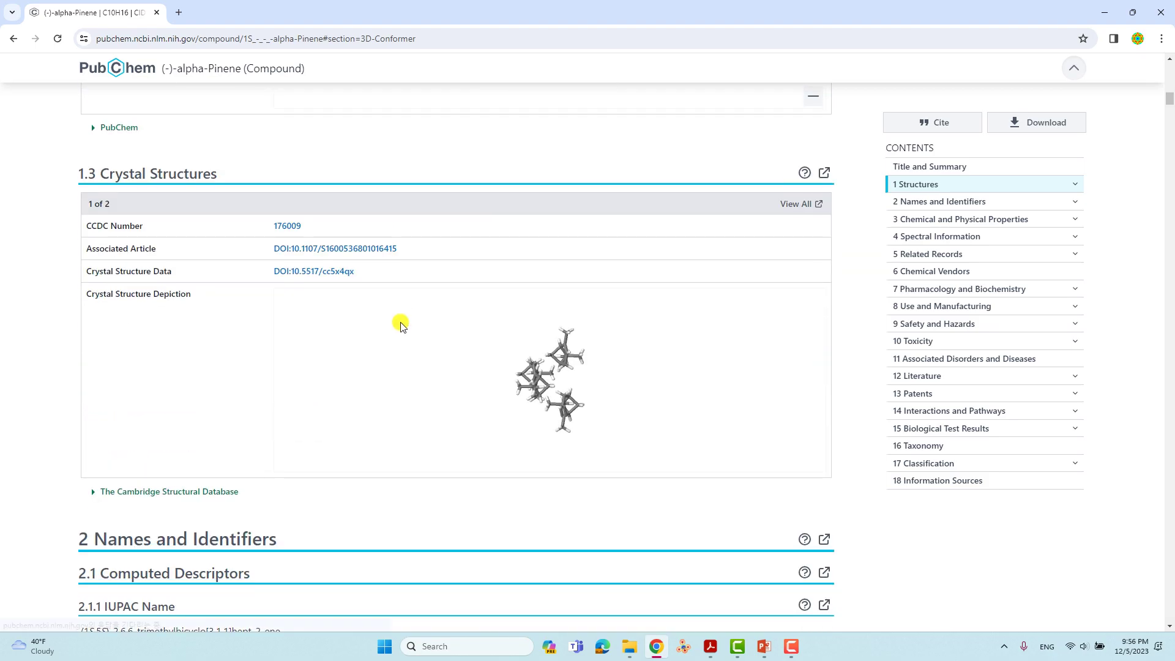
scroll(401, 325, up, 5)
click(618, 355)
drag(618, 358, 325, 270)
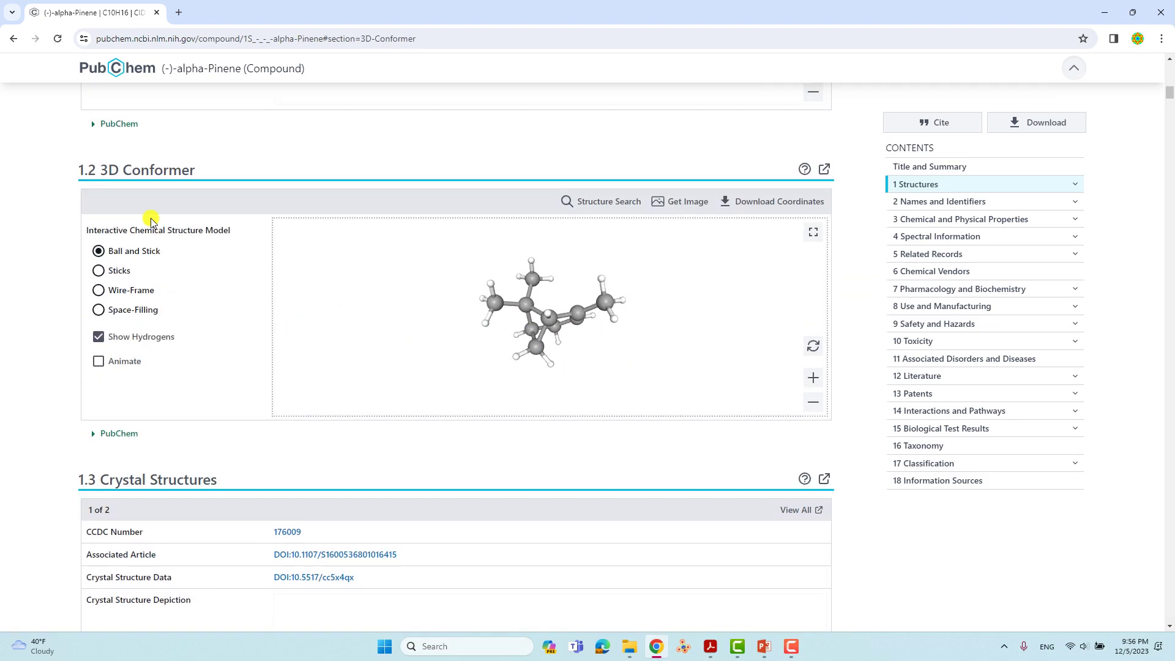
drag(661, 270, 711, 301)
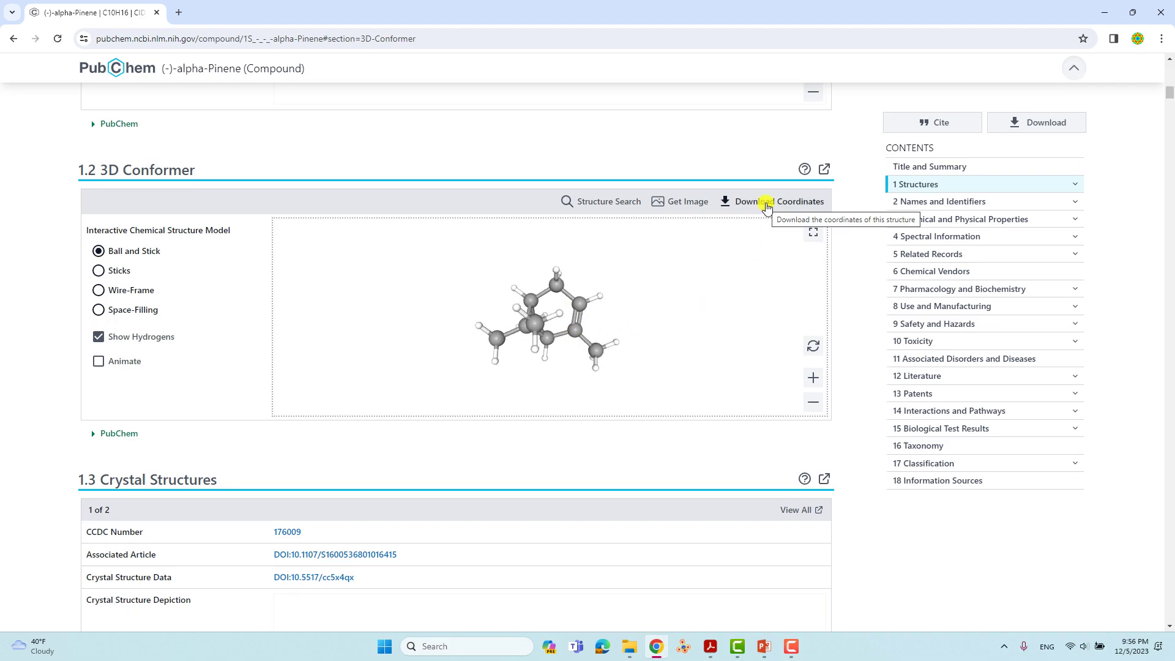
Step: Download the 3D conformer coordinates as an SDF file and show it in the Downloads folder
click(768, 204)
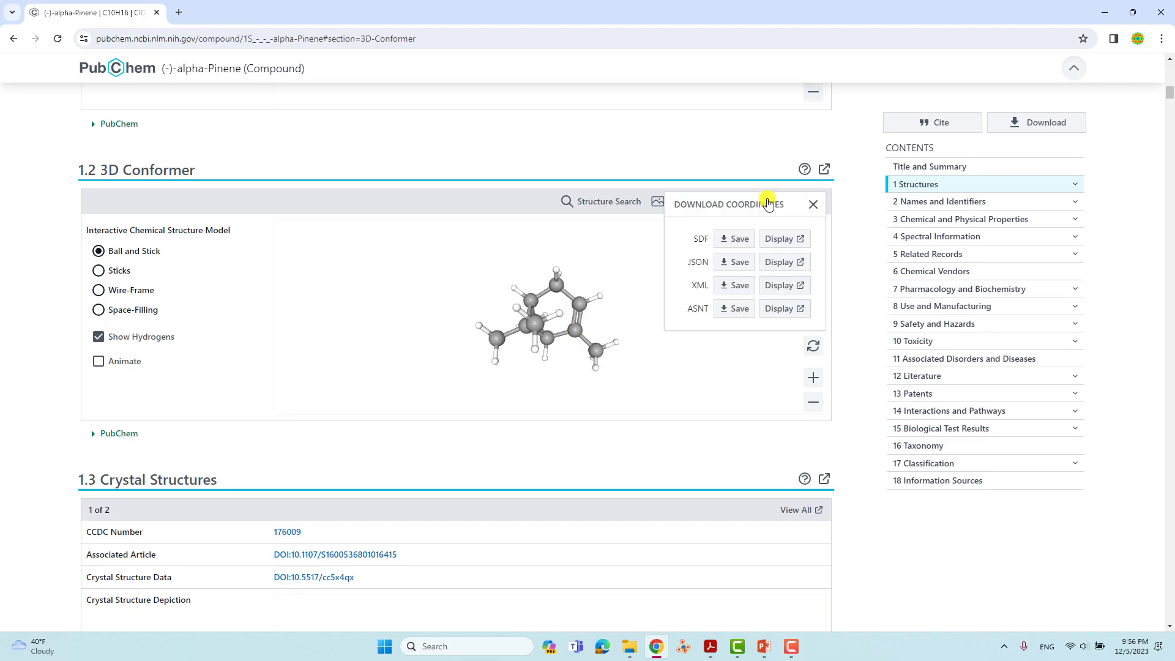
click(739, 239)
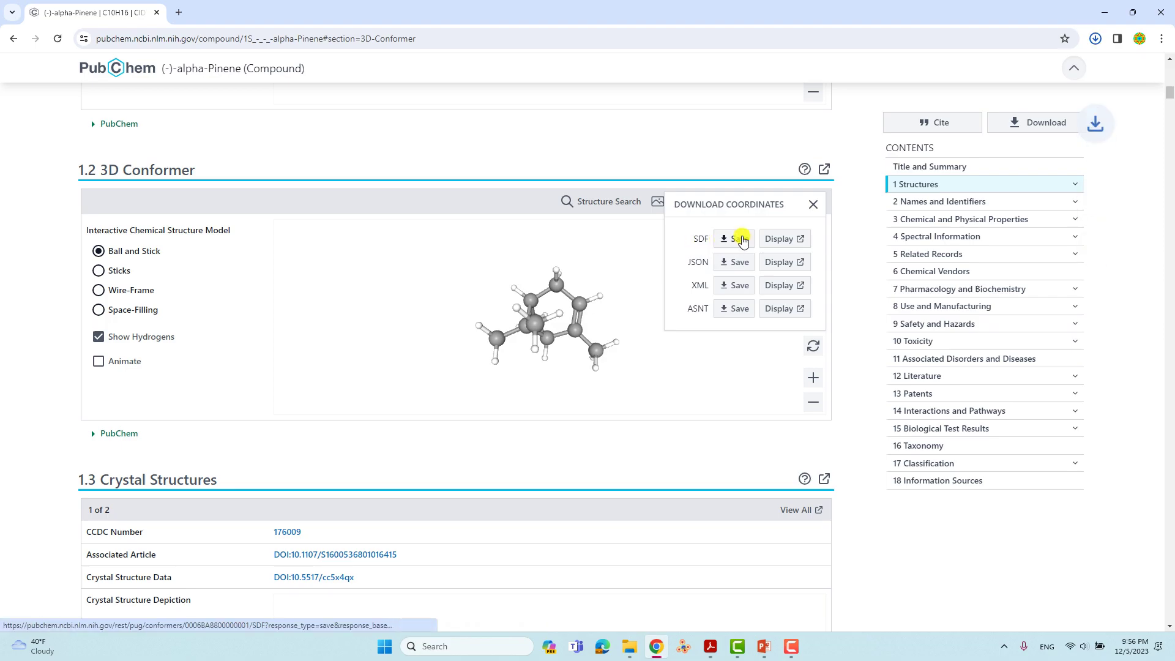
click(1063, 69)
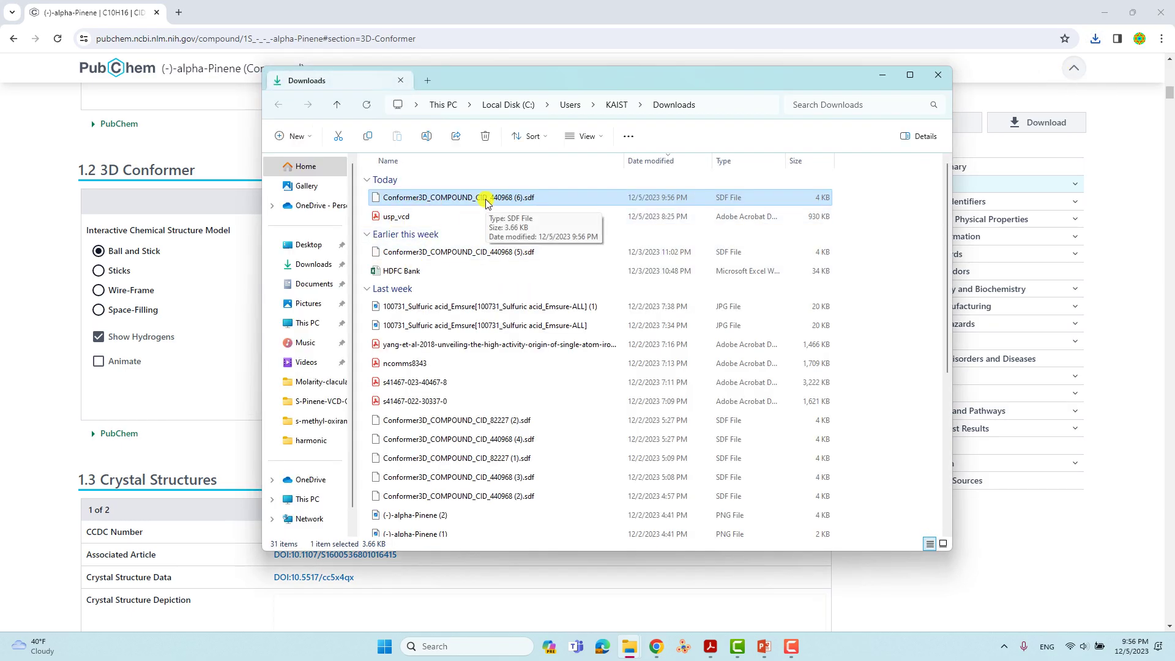
Step: Launch GaussView, close its tips and blank molecule window, and load the downloaded Conformer3D_COMPOUND_CID_440968 (6).sdf structure
click(504, 646)
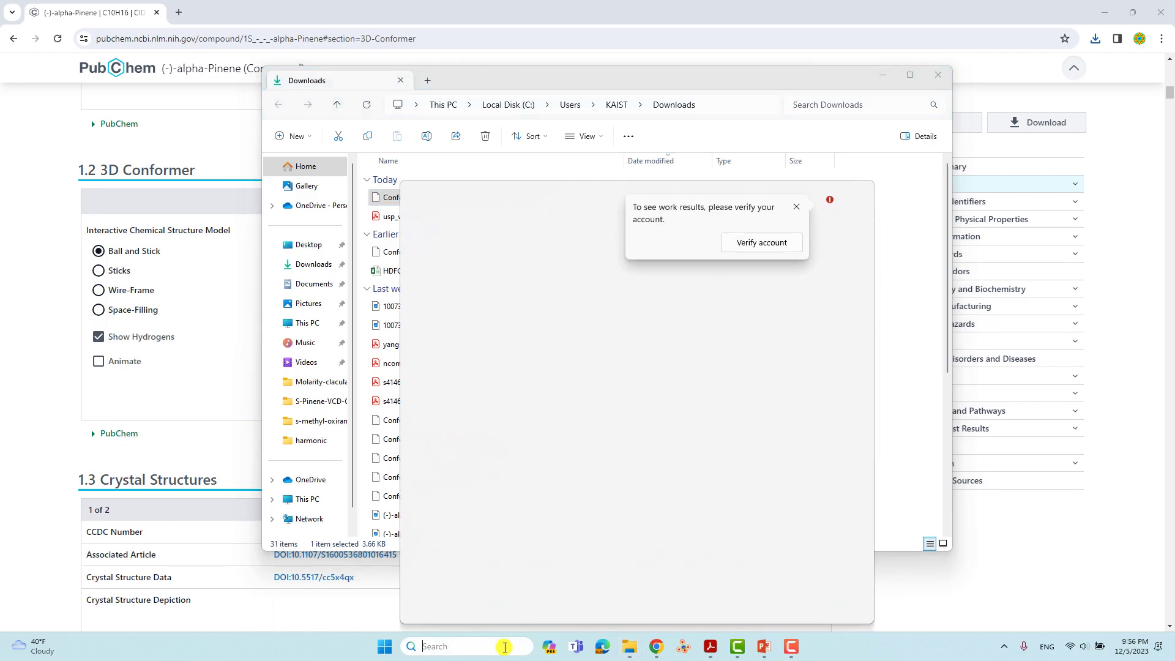
text(gau)
click(457, 258)
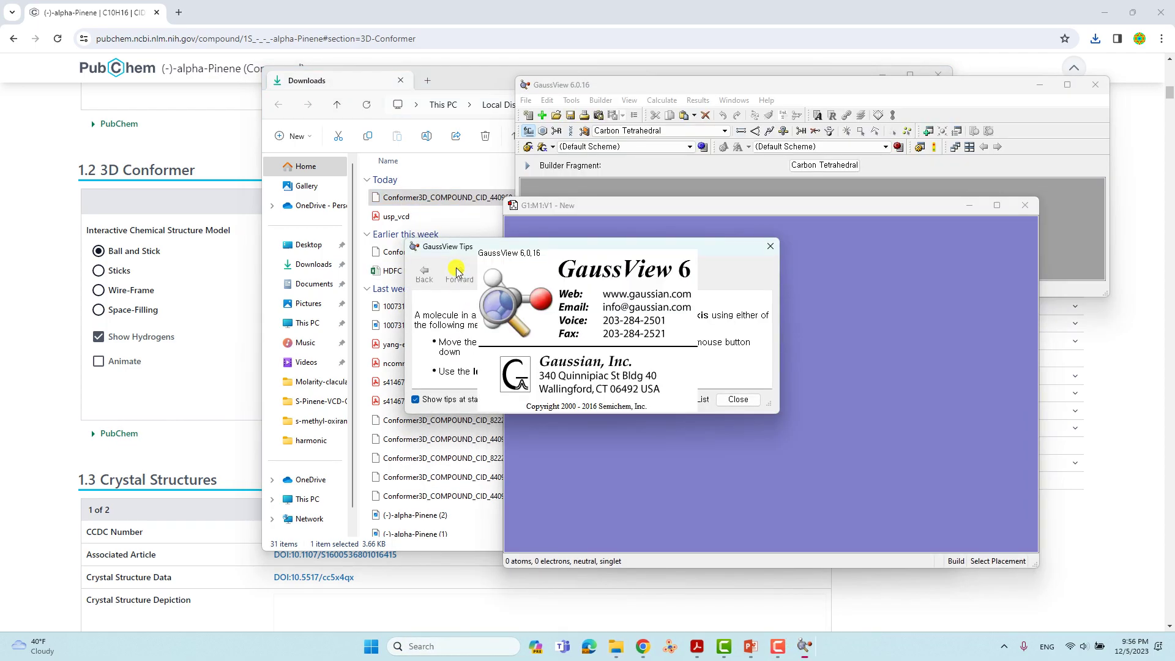
click(771, 246)
click(1025, 205)
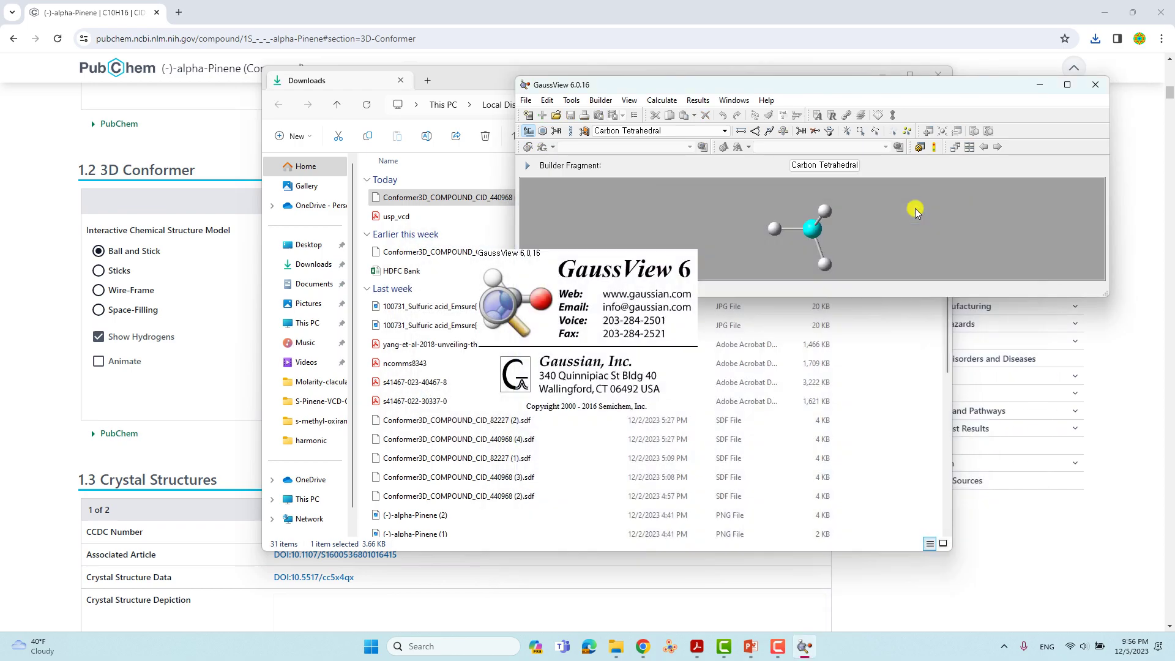
drag(451, 197, 729, 220)
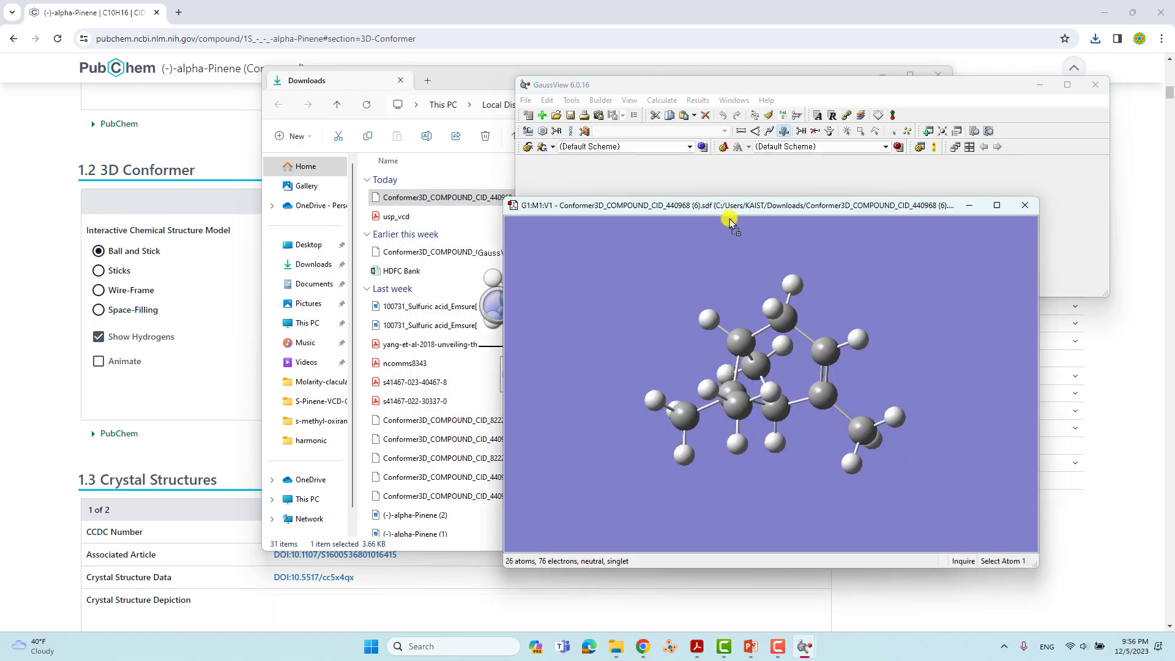
drag(783, 378, 813, 357)
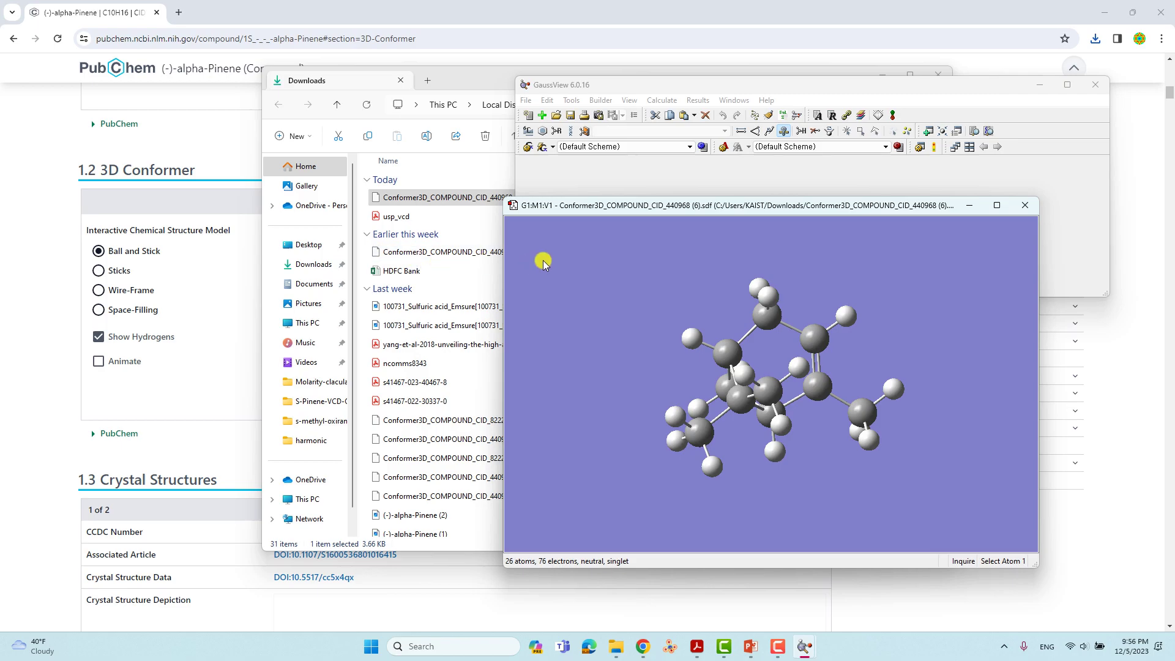
Step: Start saving the structure and create a new folder named alpha-s-pinene inside the personal folder on drive C: as the destination
click(526, 102)
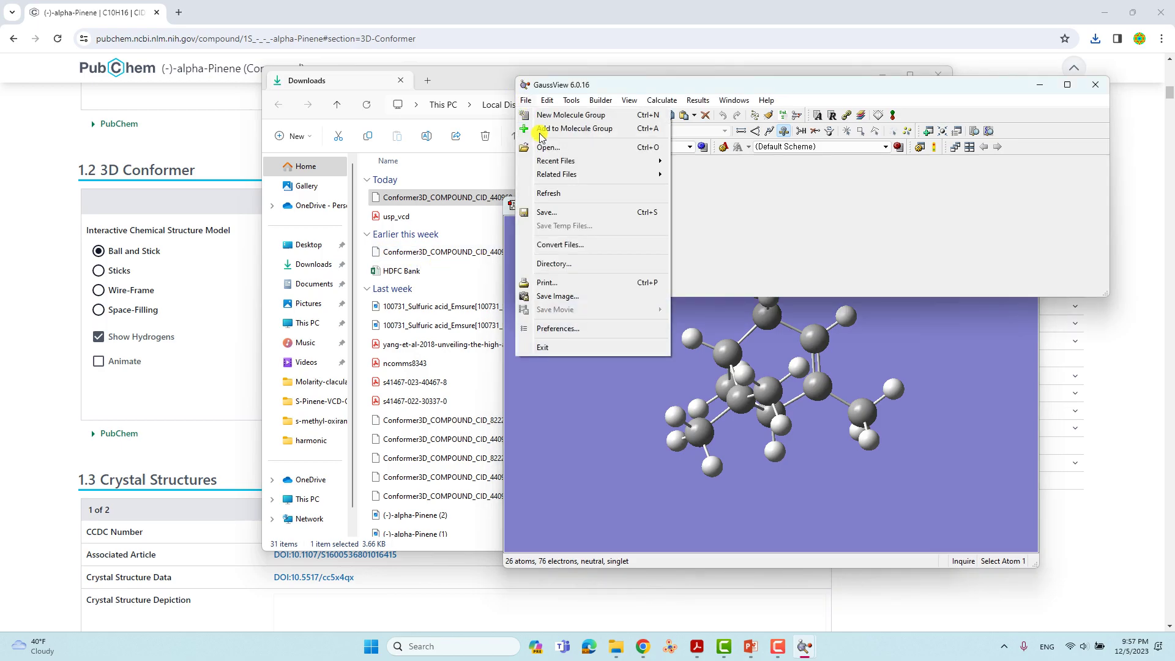
click(548, 211)
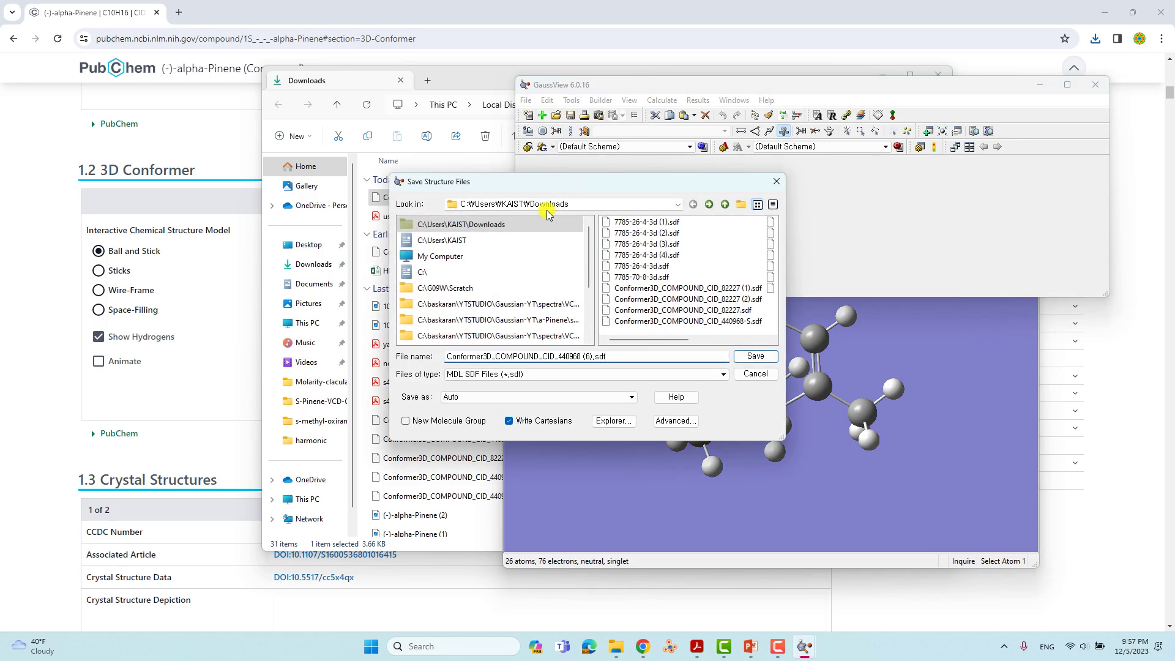
click(425, 272)
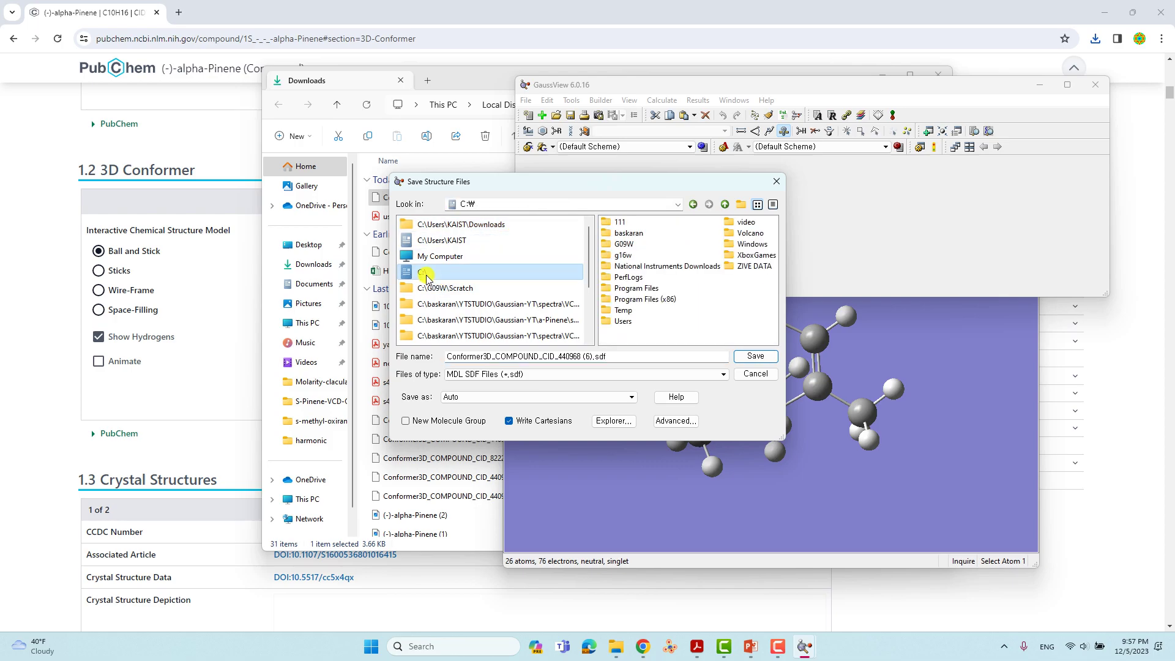
double_click(630, 236)
click(740, 205)
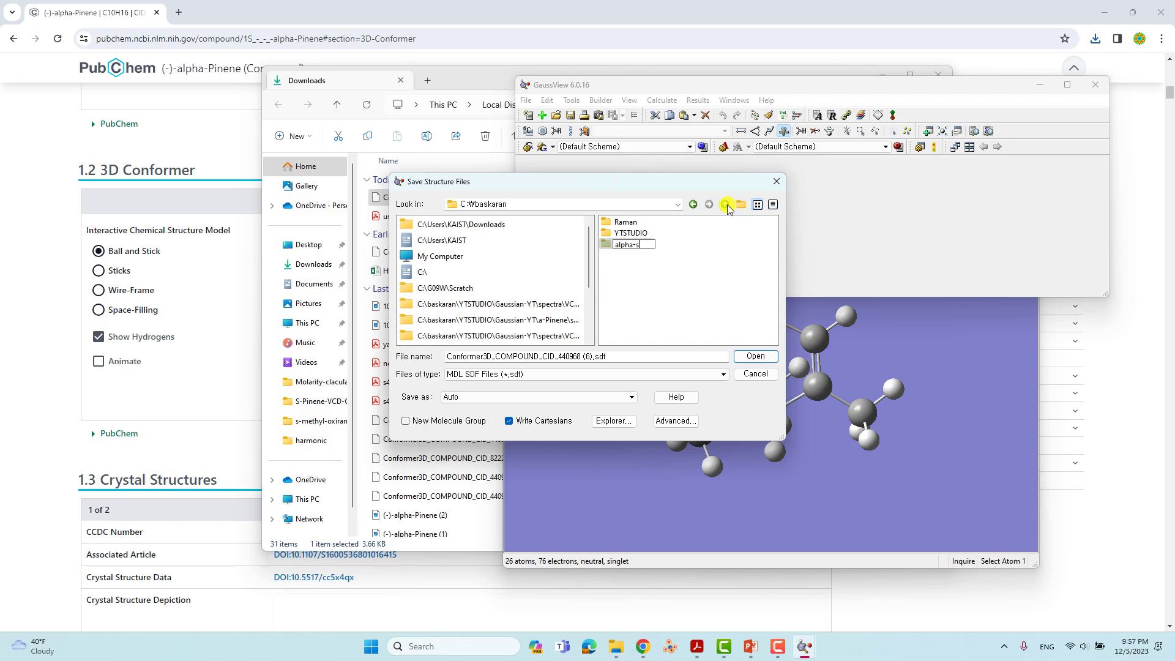
click(666, 302)
double_click(630, 244)
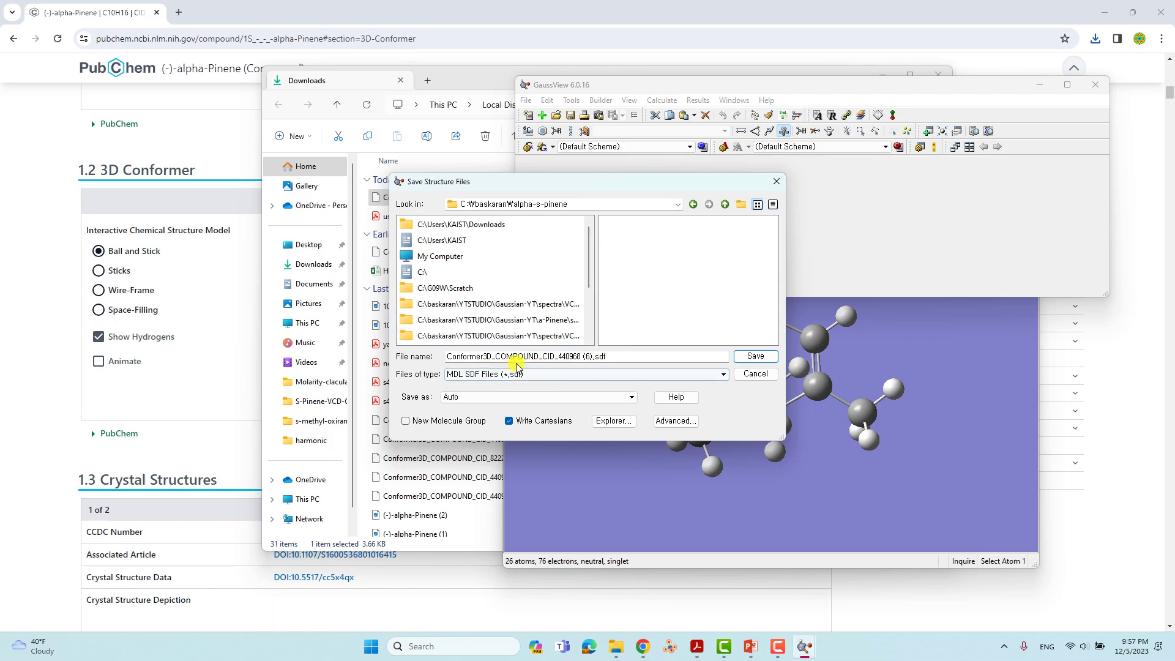
Step: Save the structure as a Gaussian Input File named s-pinene in the alpha-s-pinene folder
click(489, 376)
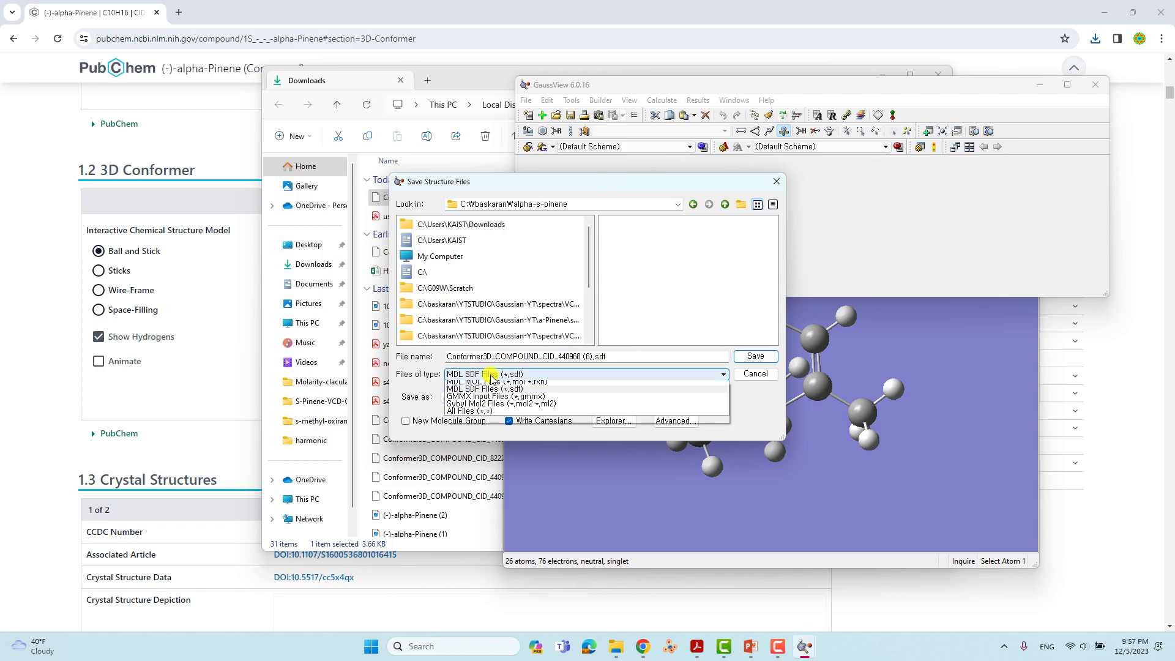
click(511, 390)
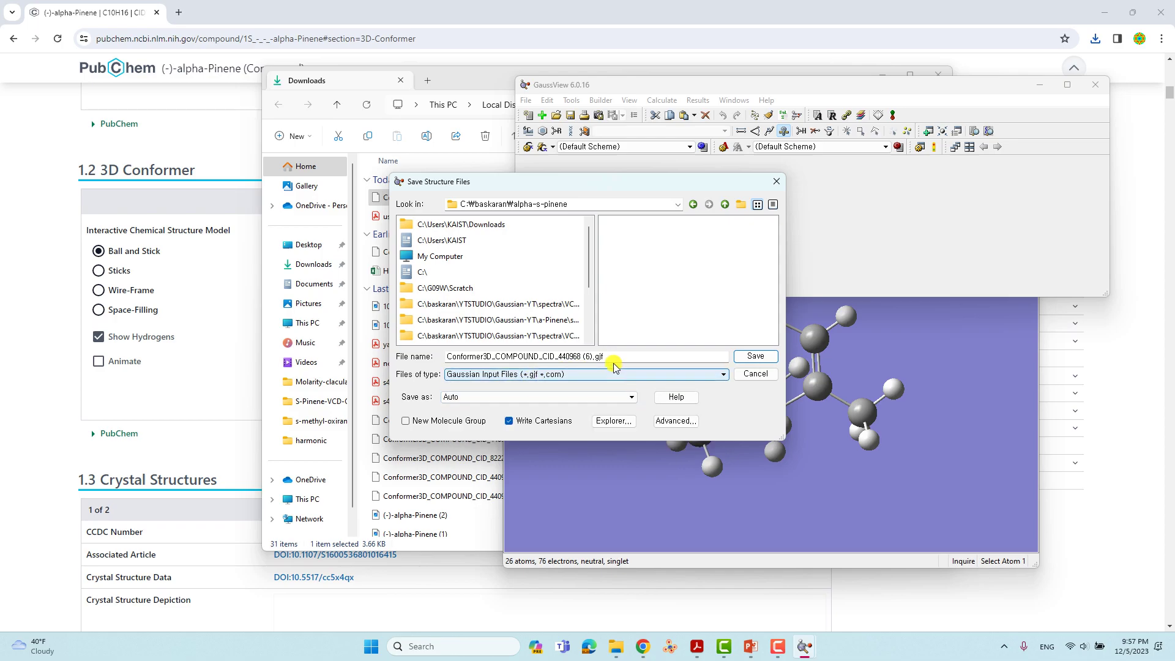
drag(613, 355, 286, 385)
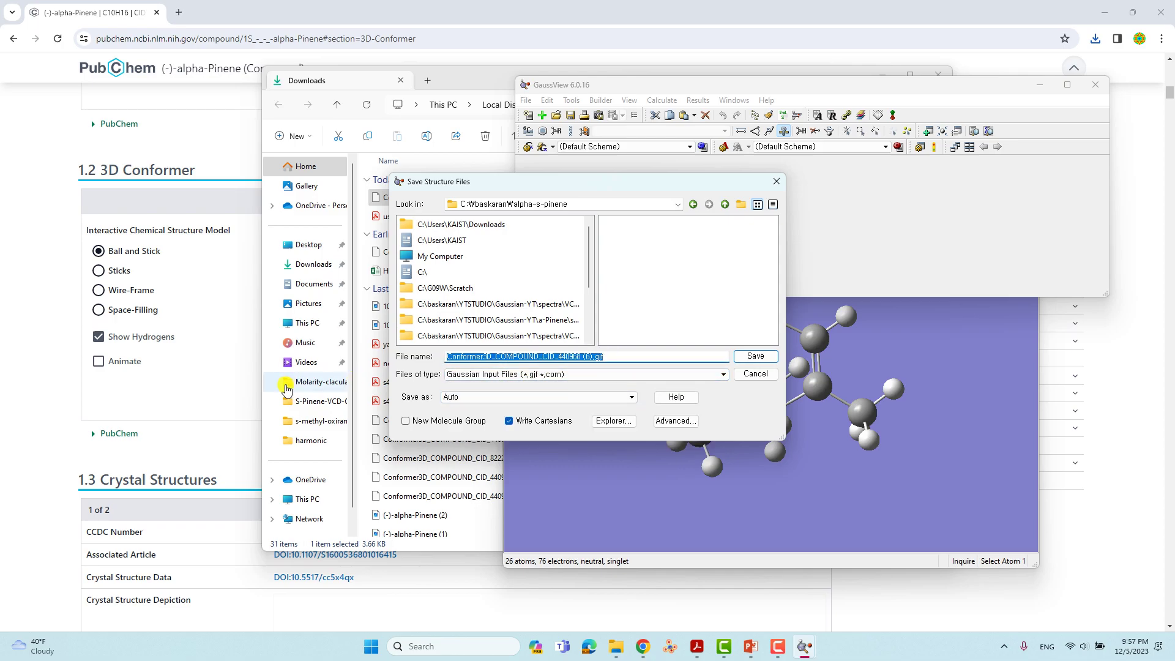
text(s-pinene)
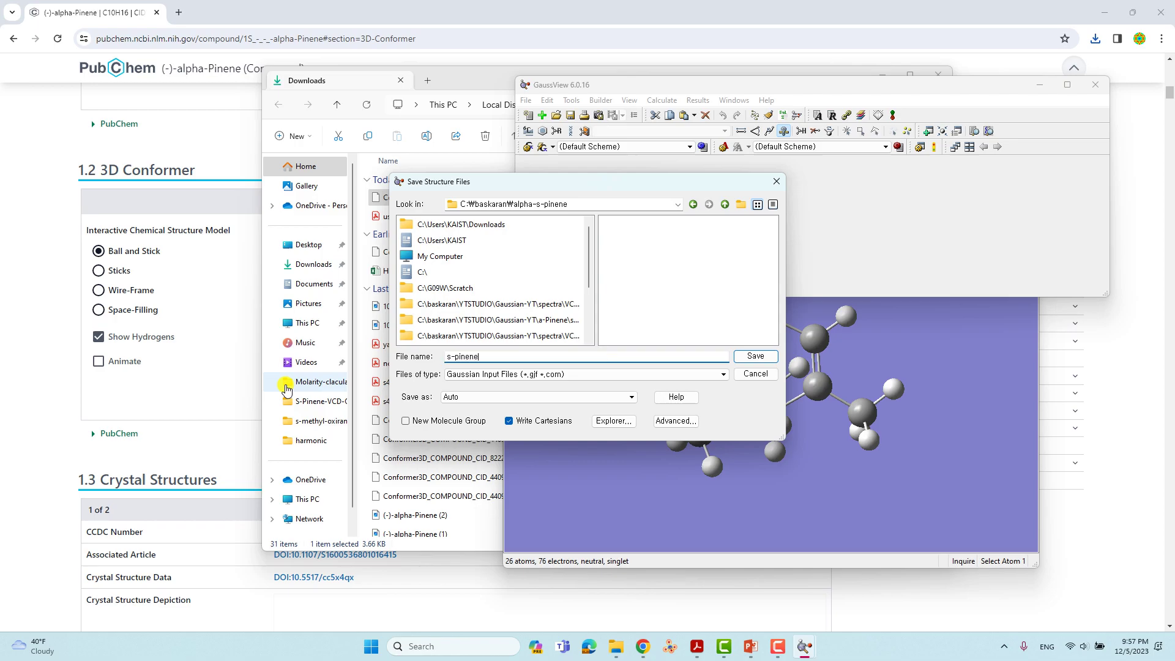
click(285, 387)
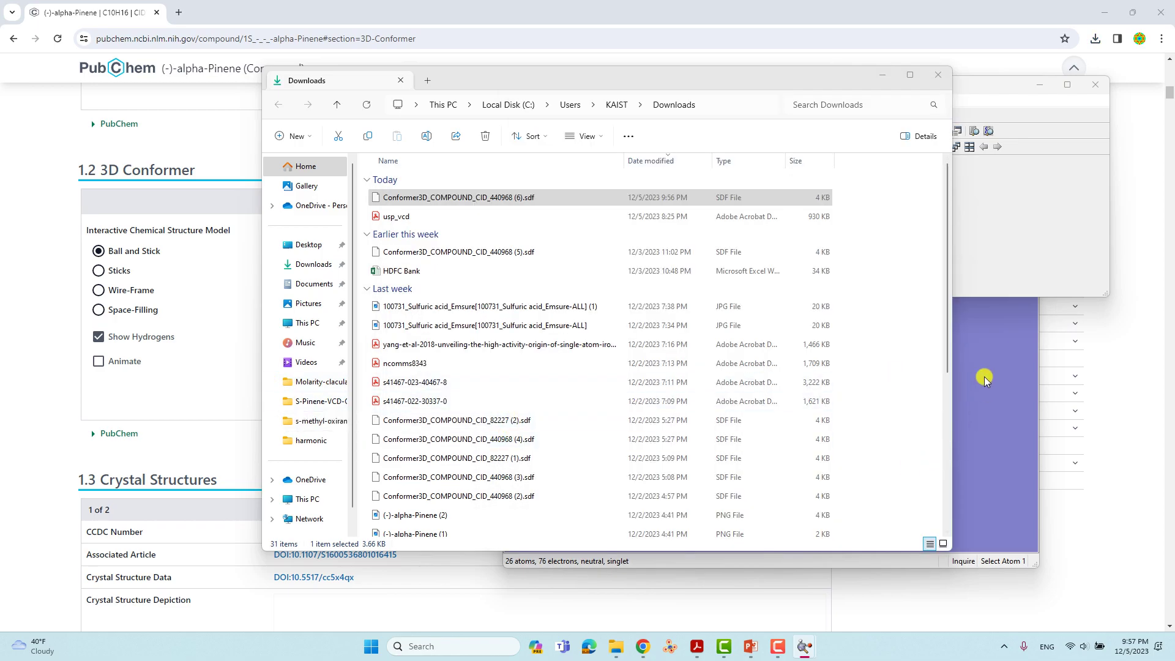
click(880, 76)
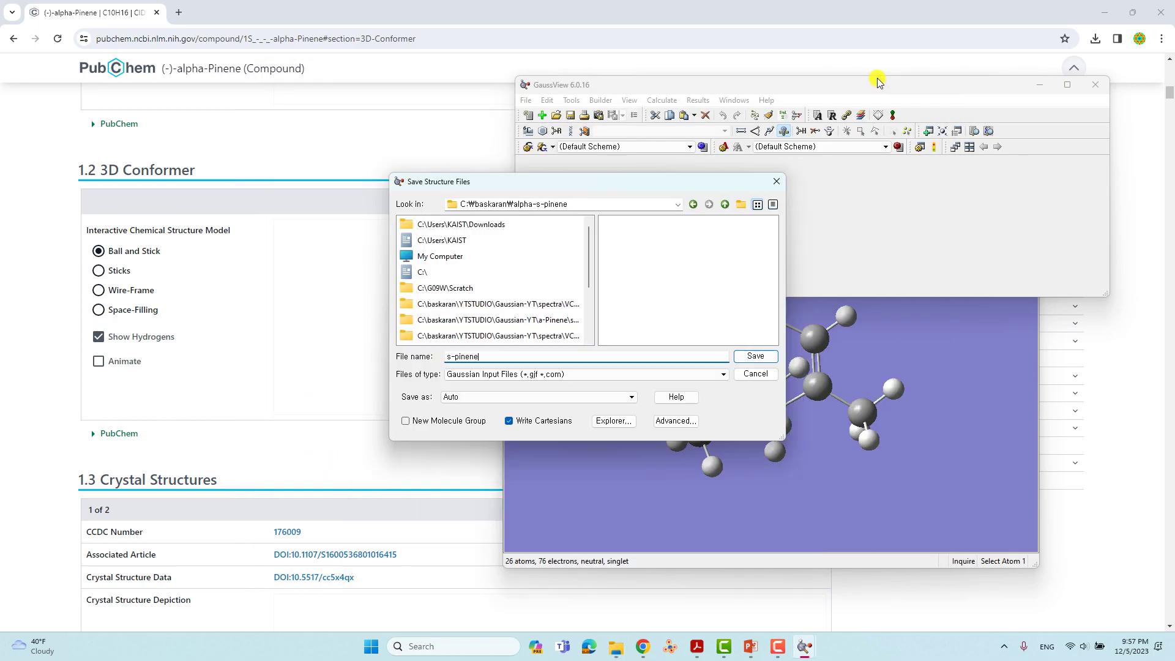
click(757, 357)
Step: Open the s-pinene GJF file from the alpha-s-pinene folder in Notepad++ and select all its carbon and hydrogen coordinate lines
click(1141, 16)
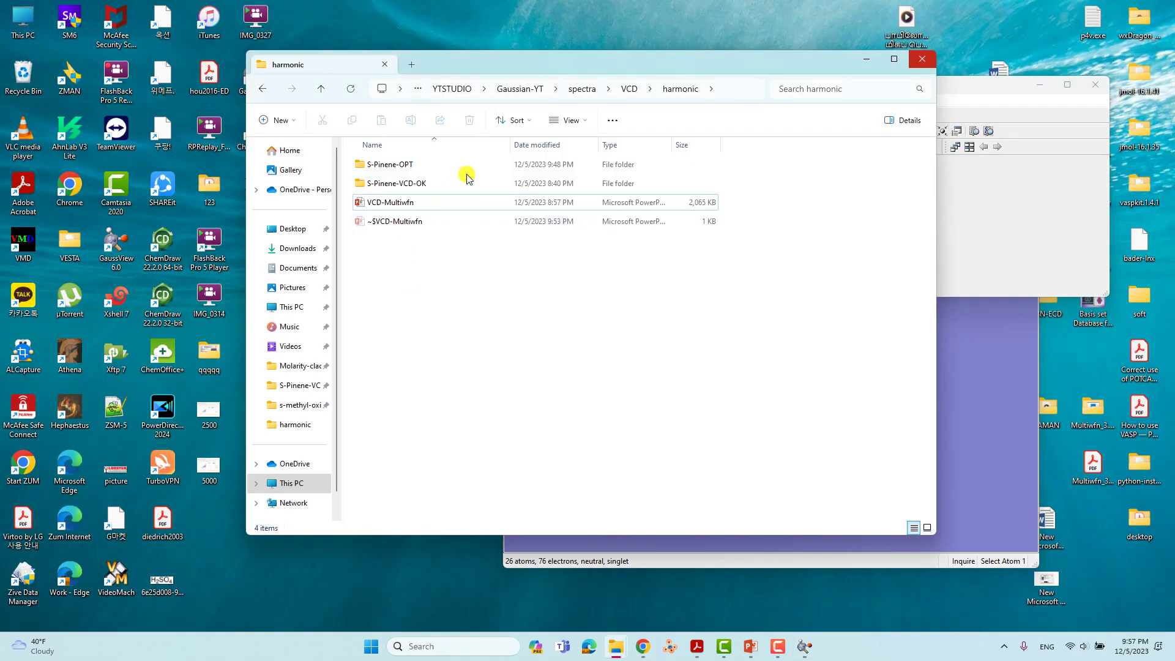
double_click(23, 22)
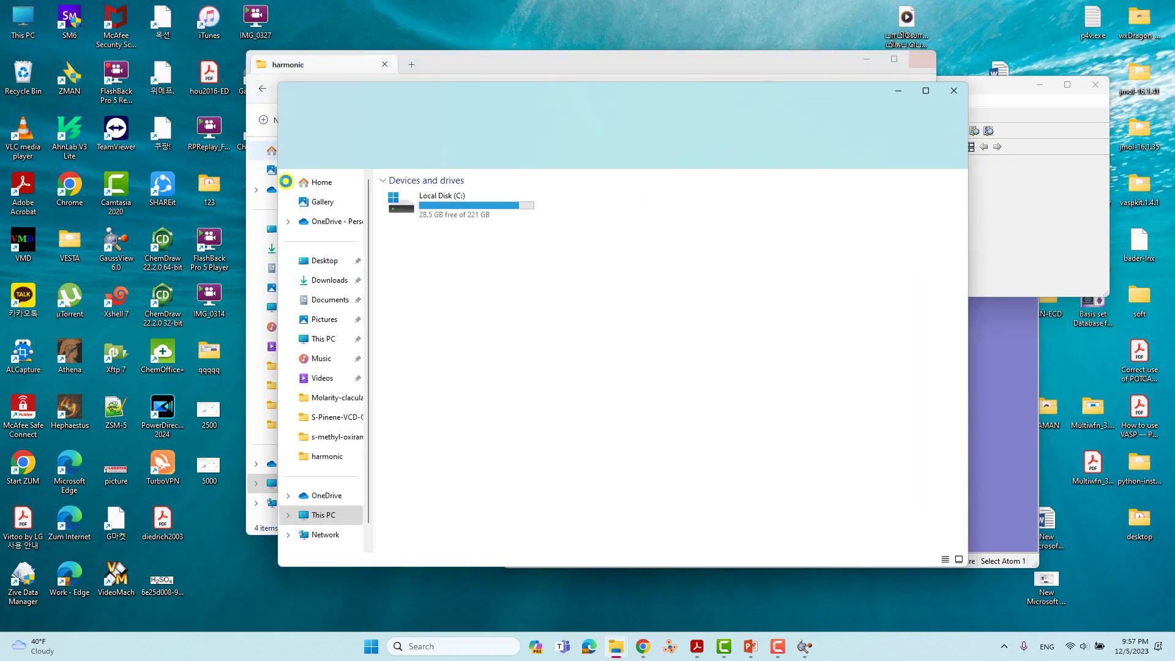
double_click(456, 208)
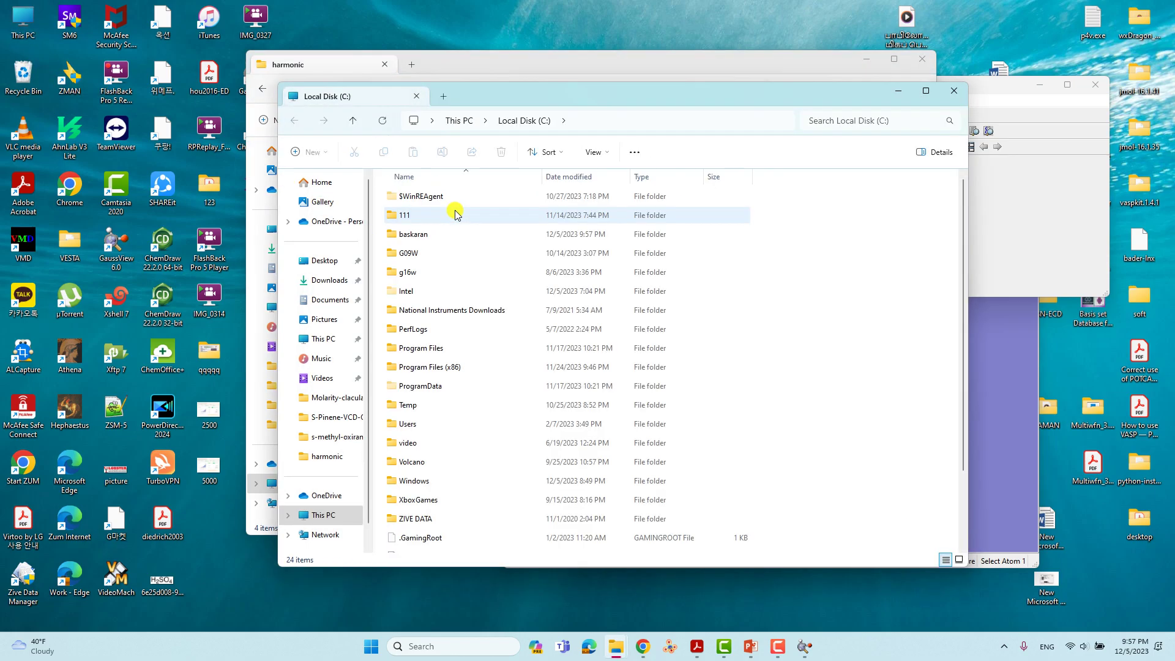
double_click(415, 236)
double_click(419, 229)
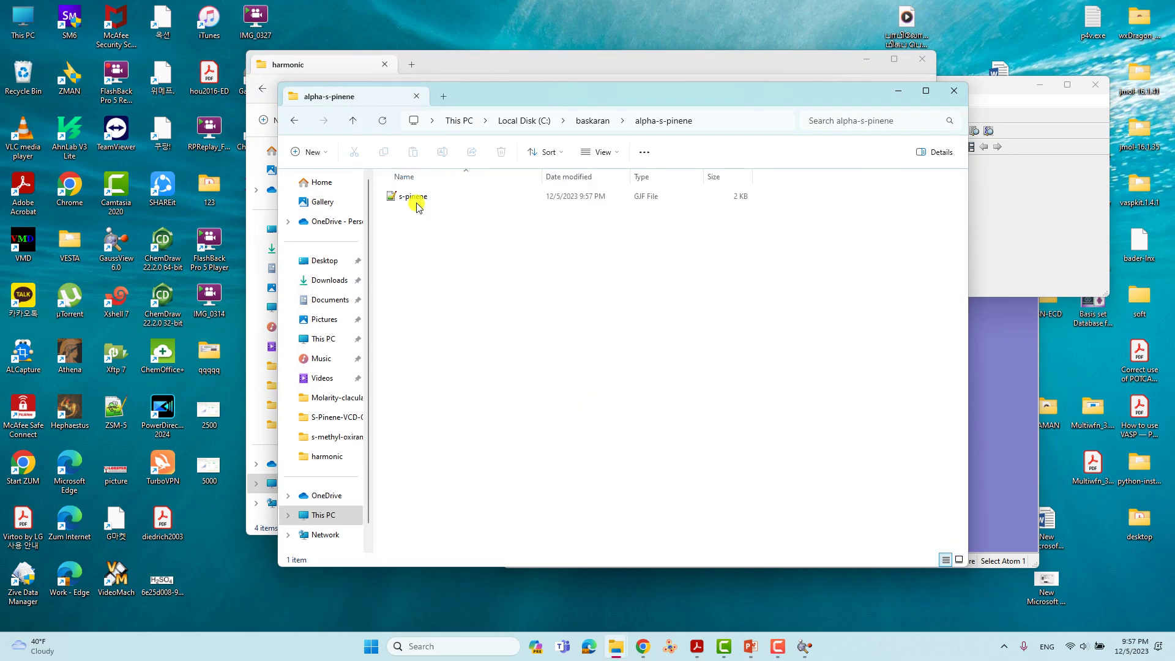
double_click(415, 202)
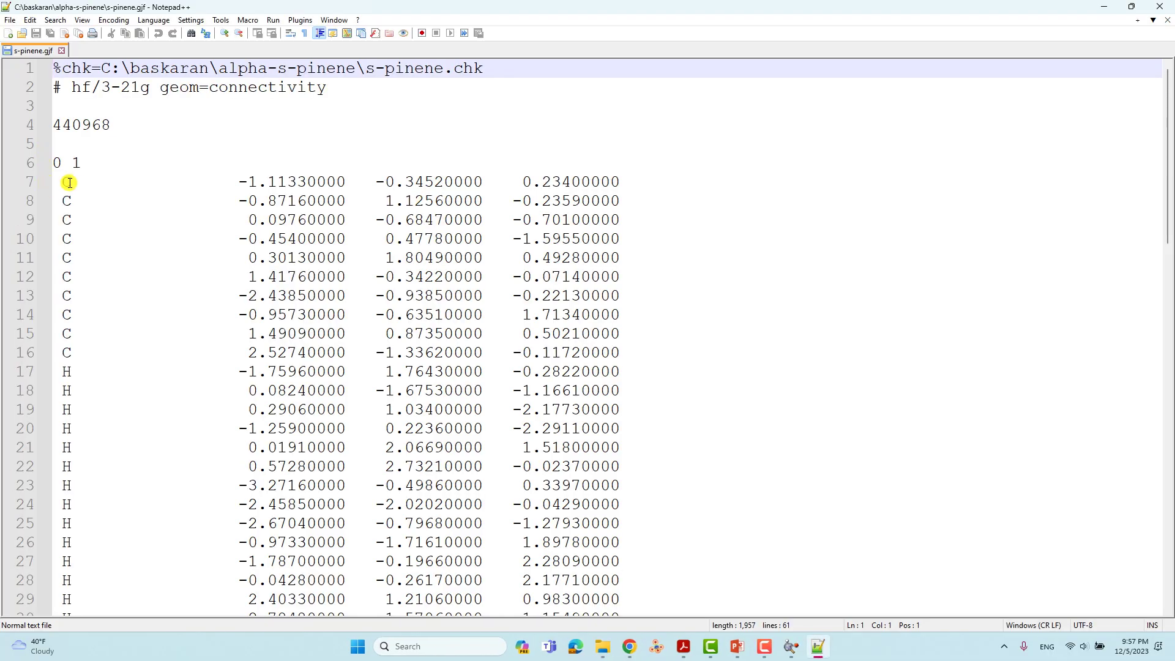
drag(57, 181, 615, 391)
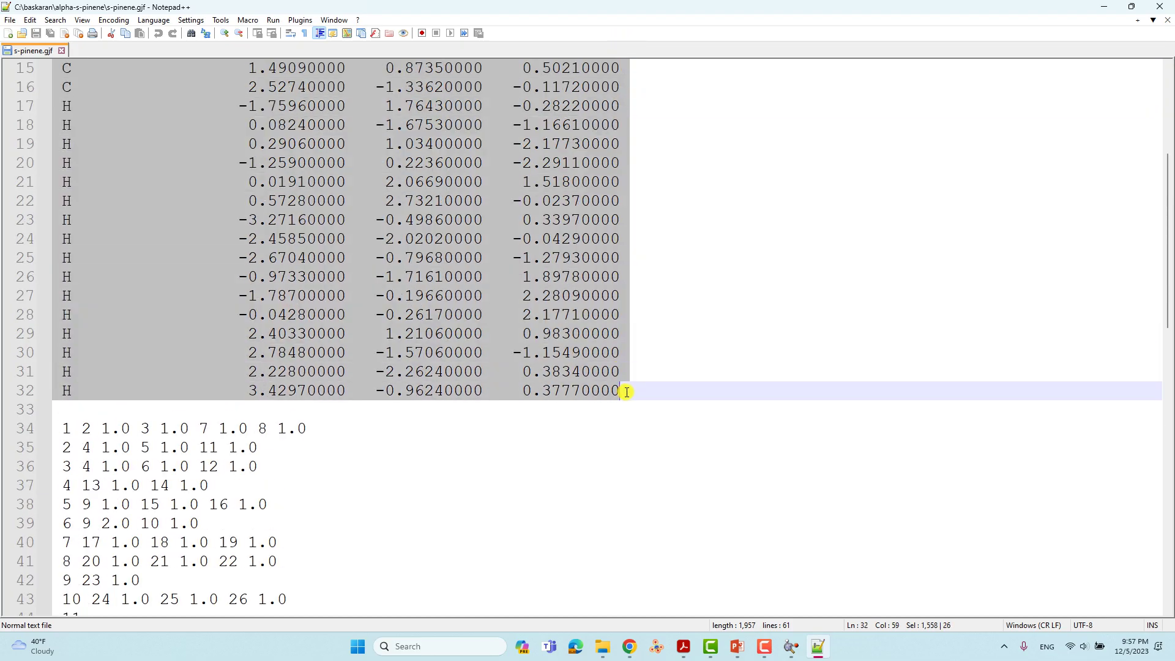
scroll(624, 388, up, 5)
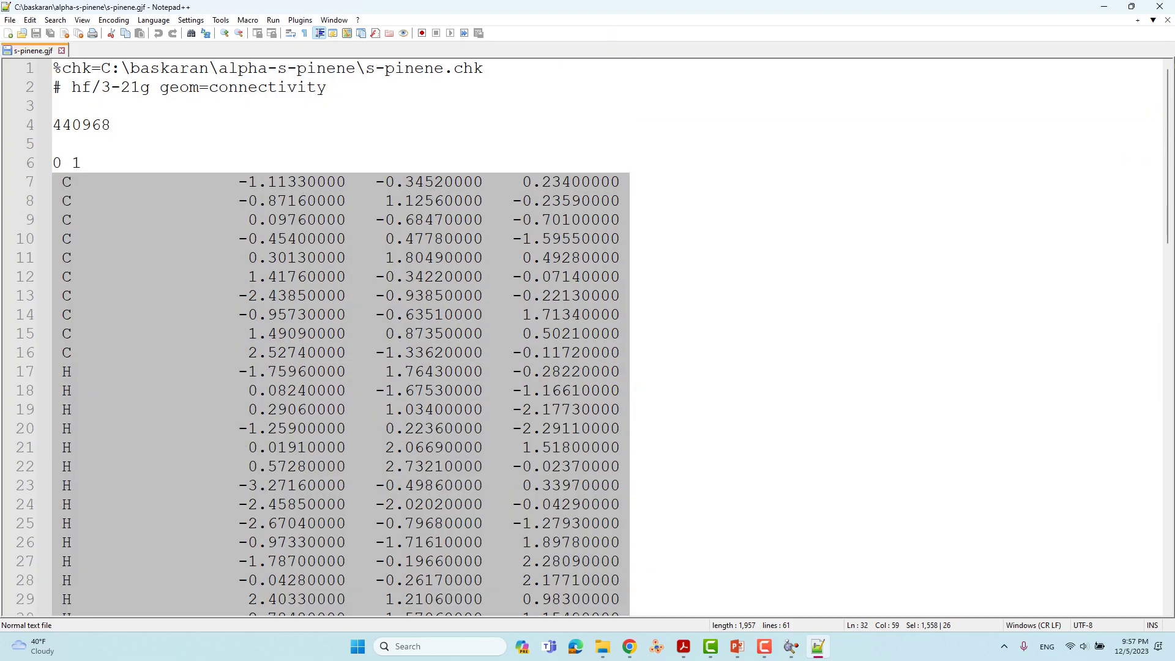
Step: Set the s-pinene file and its folder aside, and open the S-Pinene GJF file from the harmonic folder's S-Pinene-OPT subfolder in Notepad++
click(1104, 7)
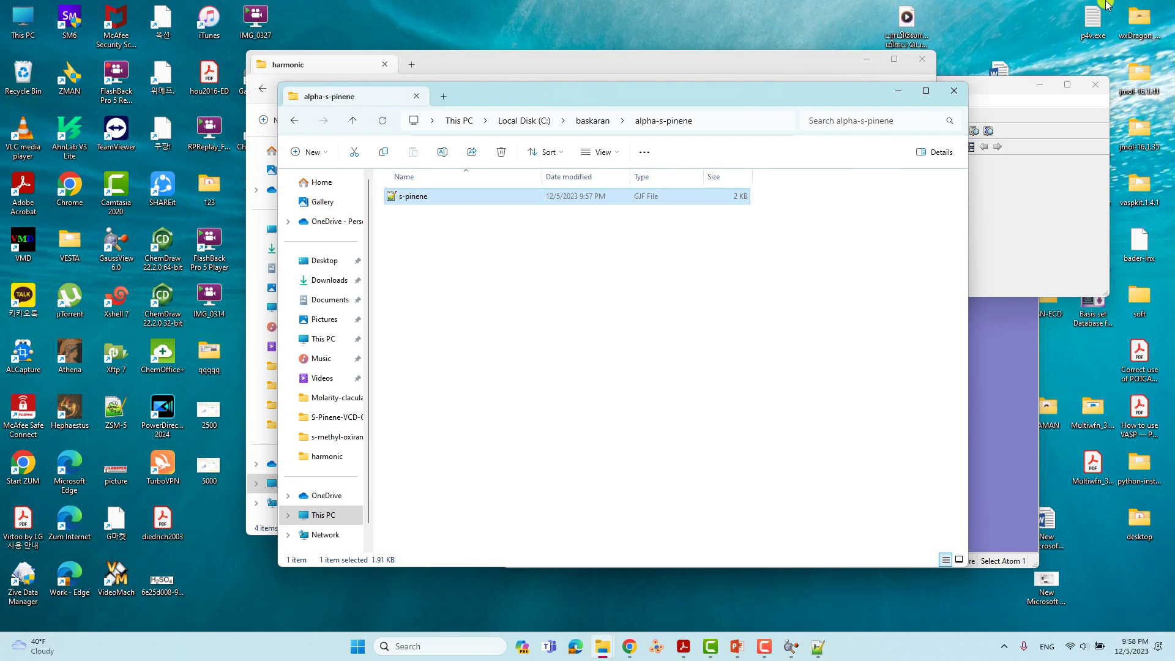
click(732, 354)
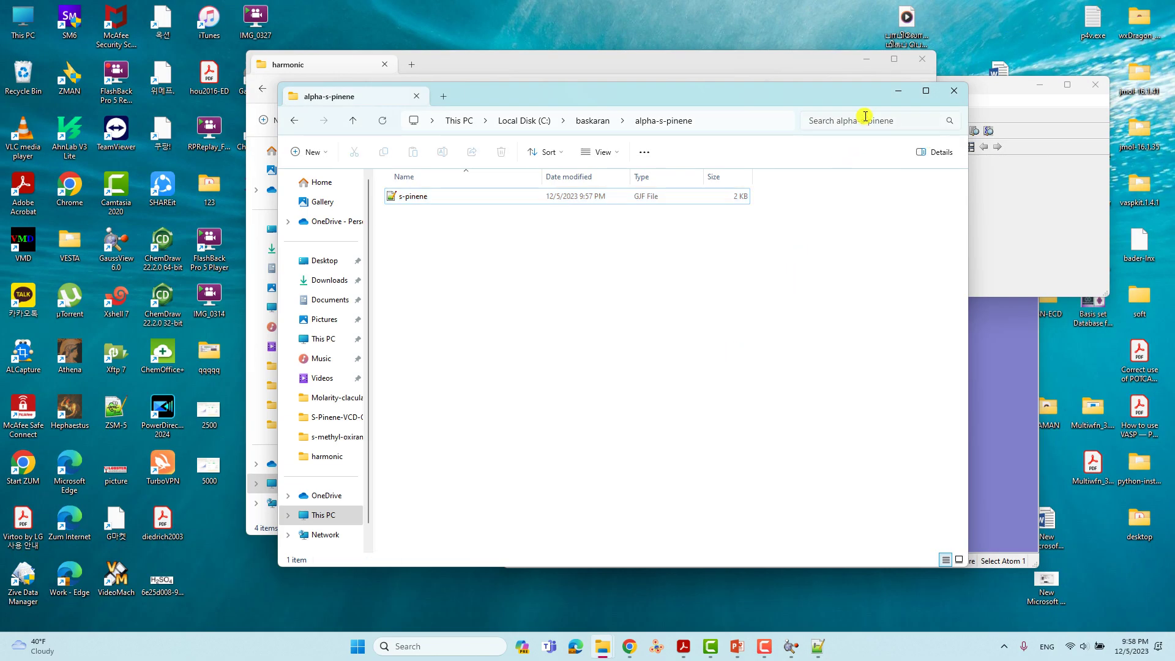
click(897, 98)
double_click(408, 169)
click(391, 205)
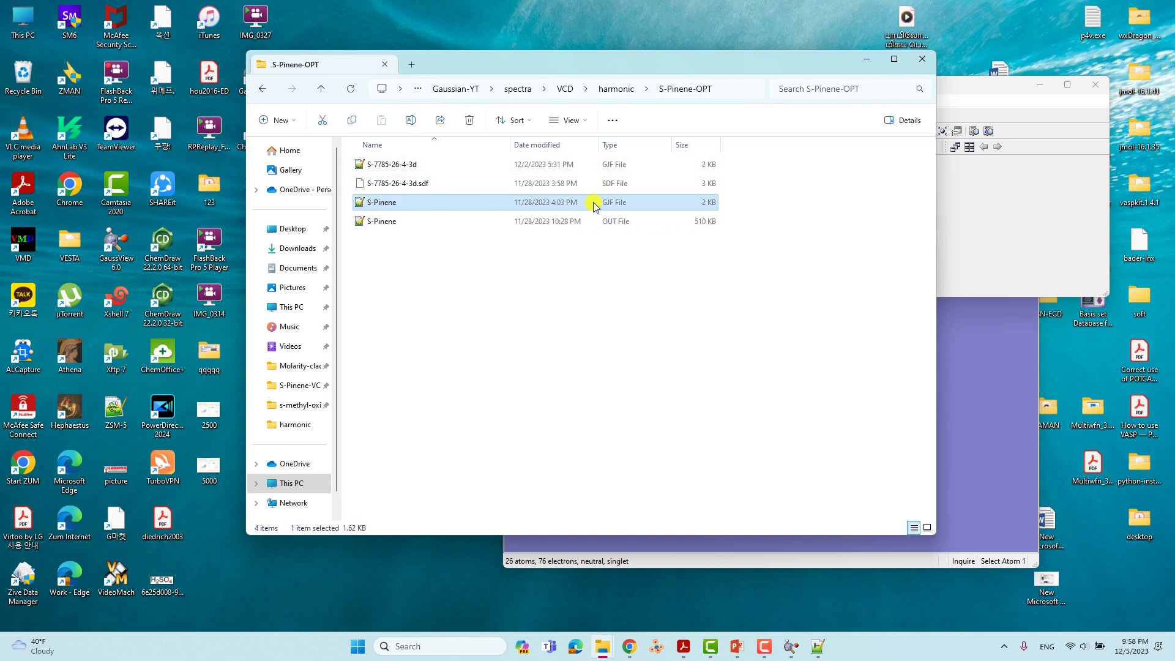
right_click(387, 206)
click(428, 243)
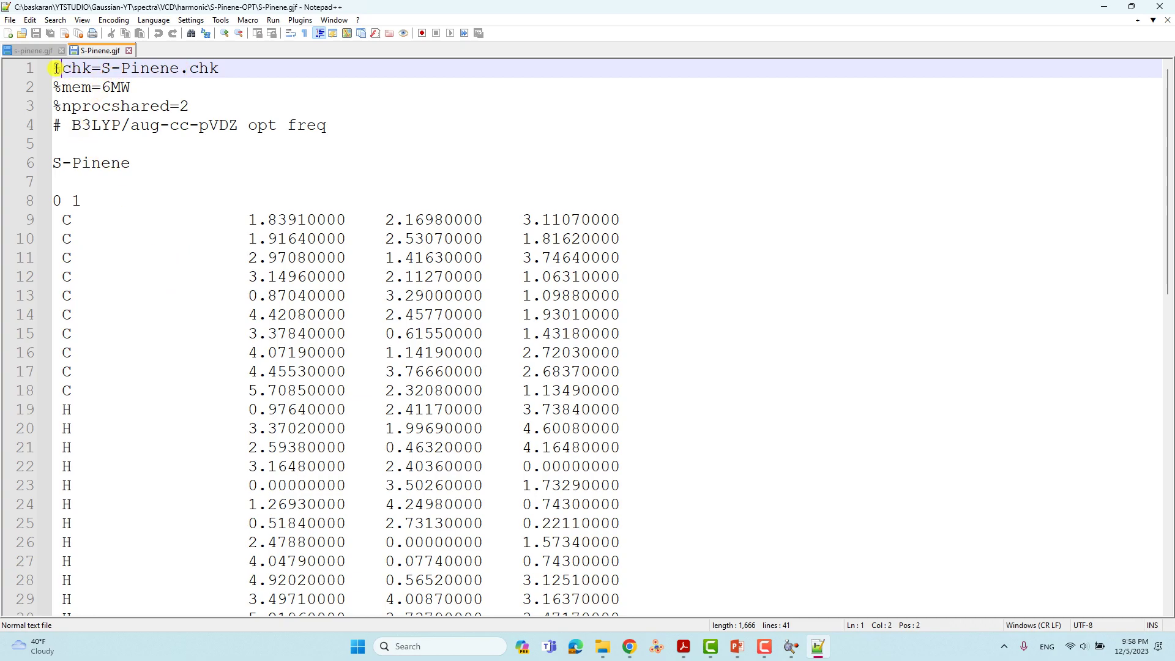
Step: Review the S-Pinene.gjf input section by section: memory and processor lines, basis set, title, charge and multiplicity, and atom coordinates
drag(58, 69, 202, 108)
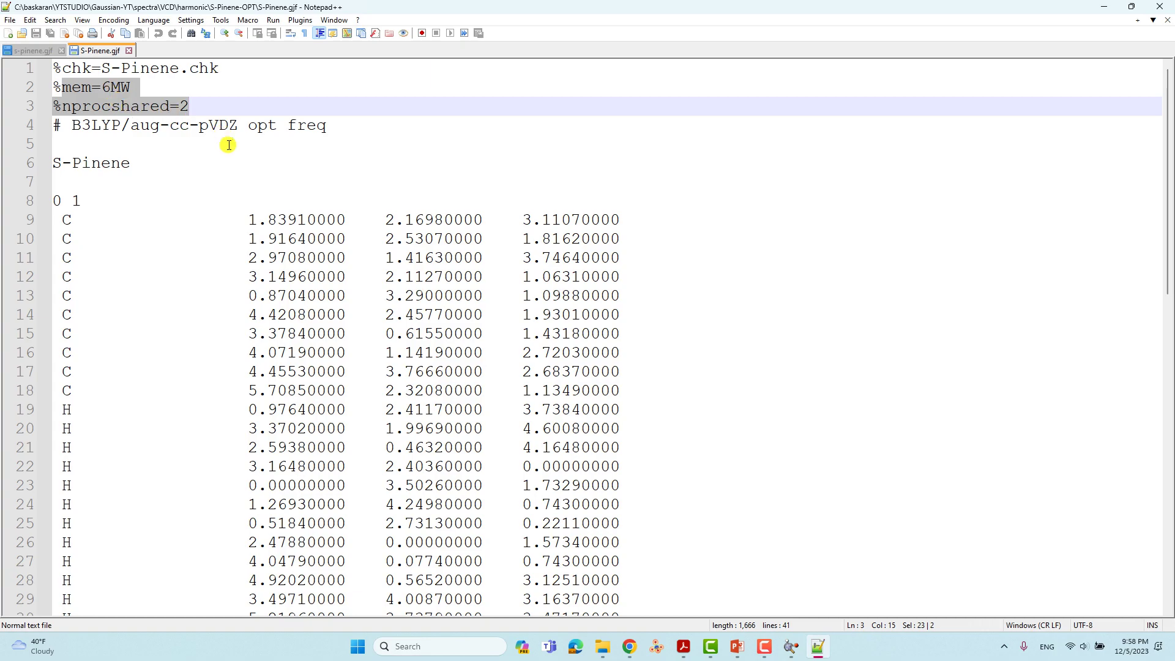
click(190, 105)
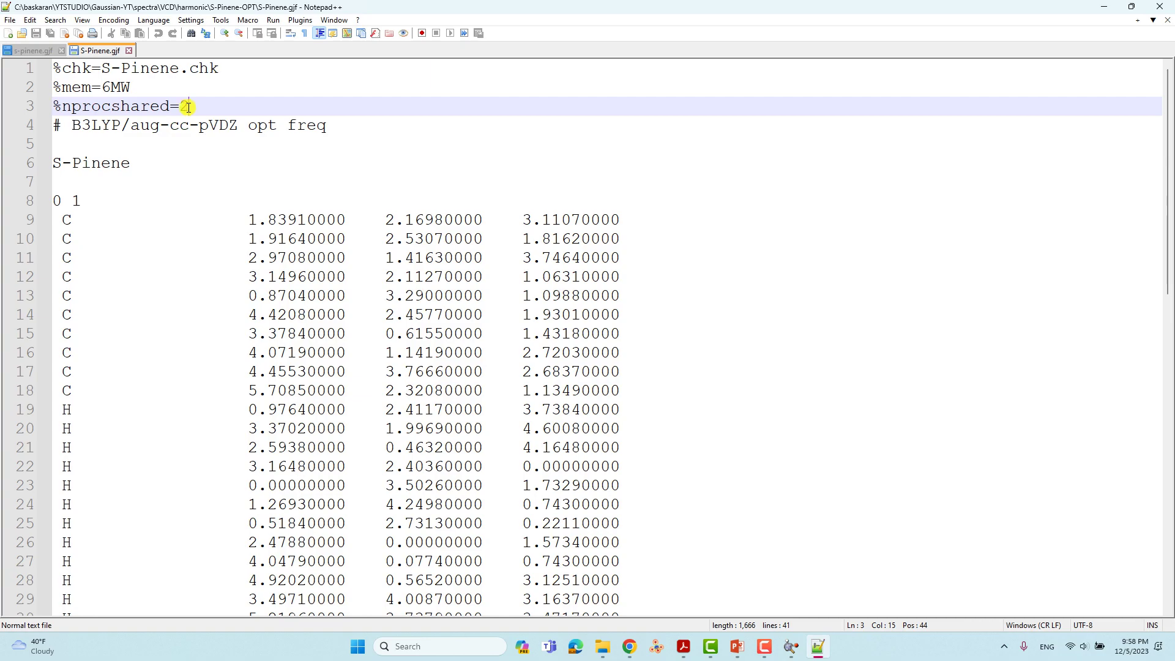
drag(190, 107, 46, 90)
drag(121, 125, 240, 126)
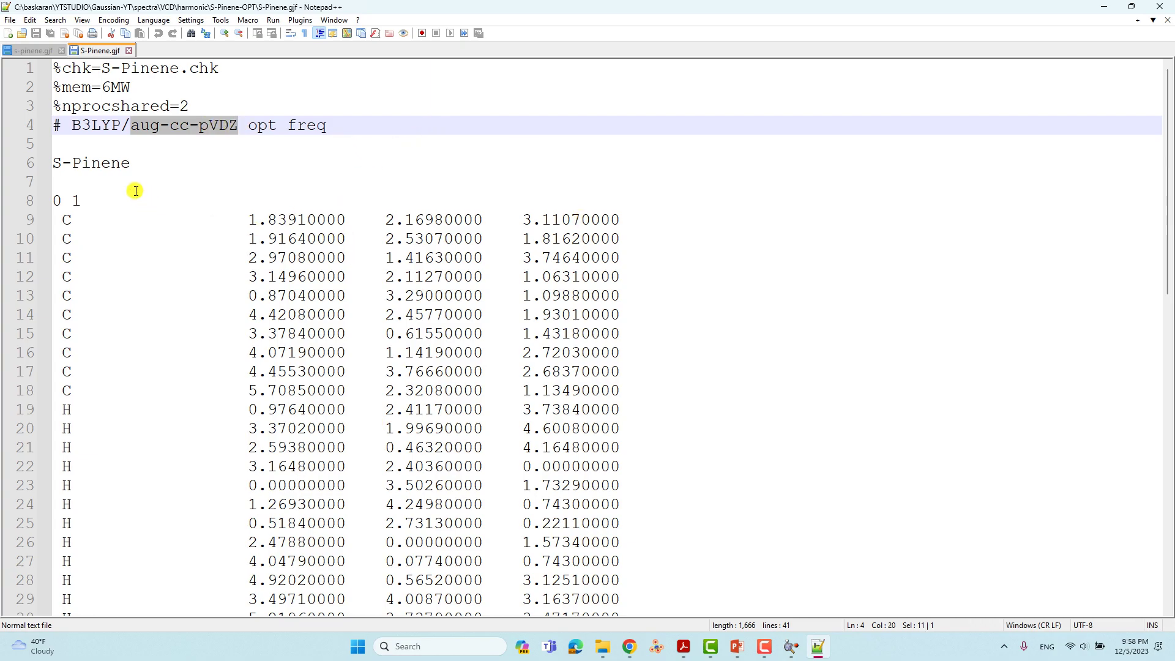
click(102, 149)
drag(147, 163, 55, 200)
click(77, 187)
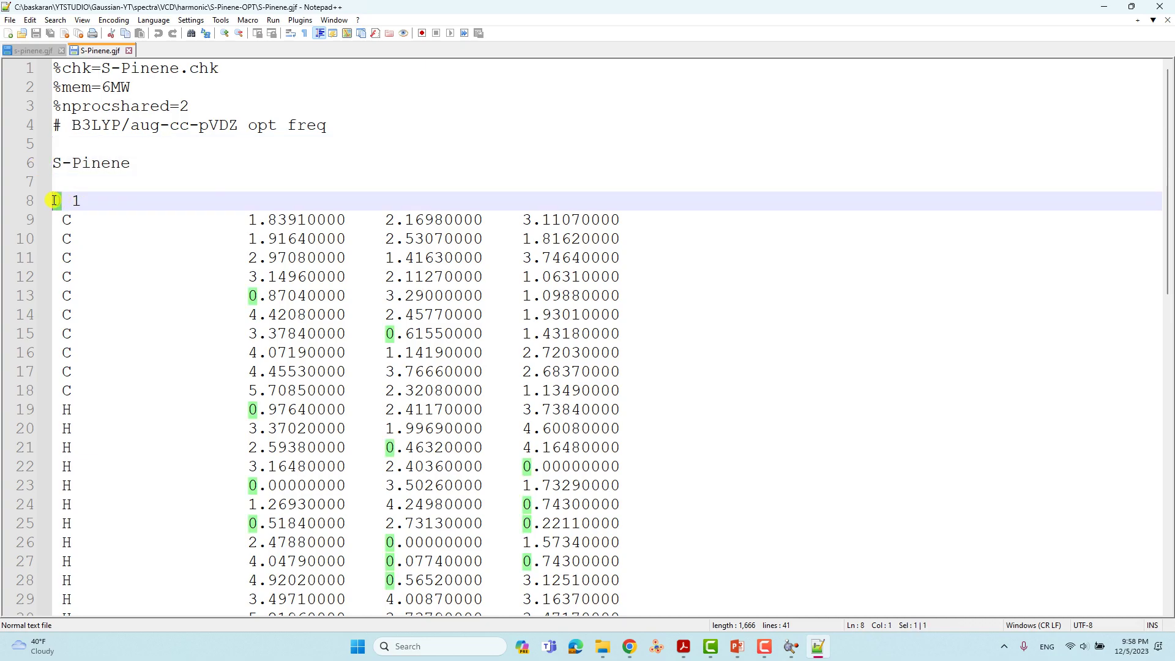
drag(72, 205, 648, 478)
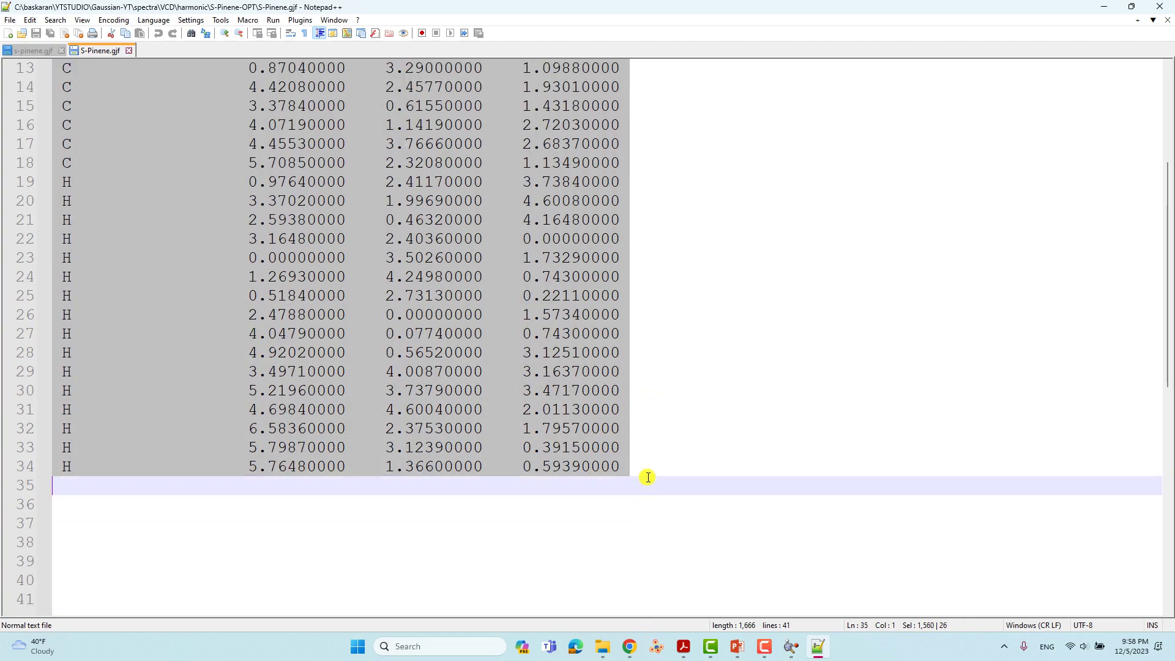
Step: Add three more blank lines after the last hydrogen coordinate line of S-Pinene.gjf
click(108, 481)
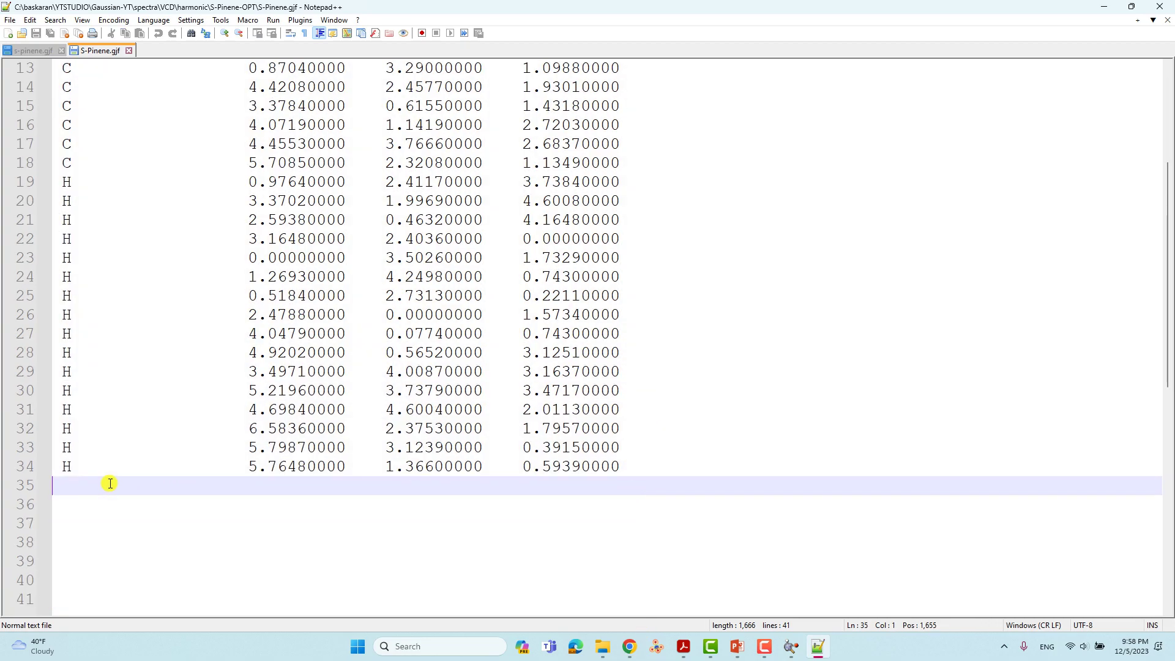
key(Return)
key(Return)
key(Return)
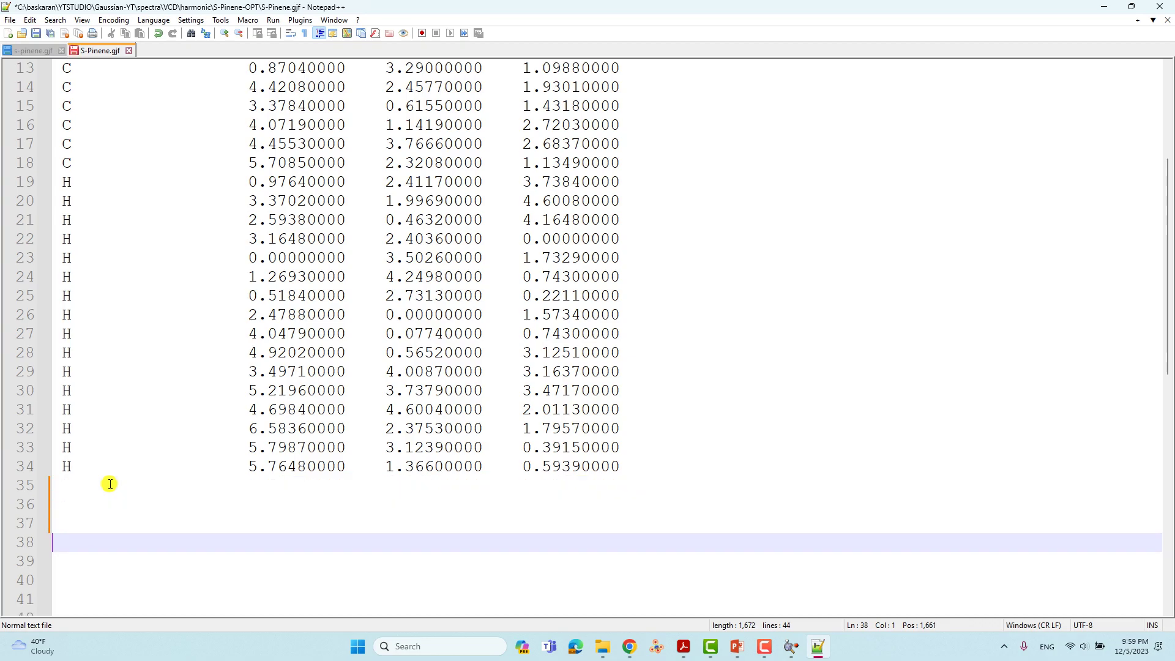
Step: Check the S-Pinene.gjf route line for the aug-cc-pVDZ basis set and the opt freq keywords
scroll(107, 480, up, 4)
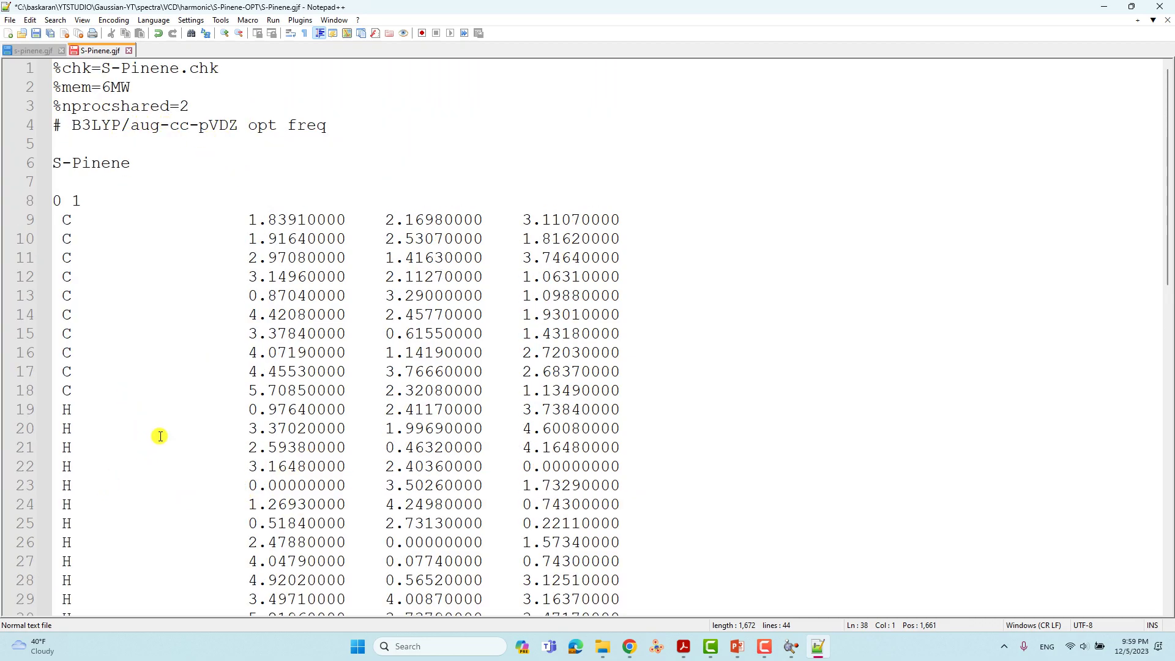
scroll(158, 436, down, 3)
scroll(159, 440, up, 3)
drag(131, 126, 251, 125)
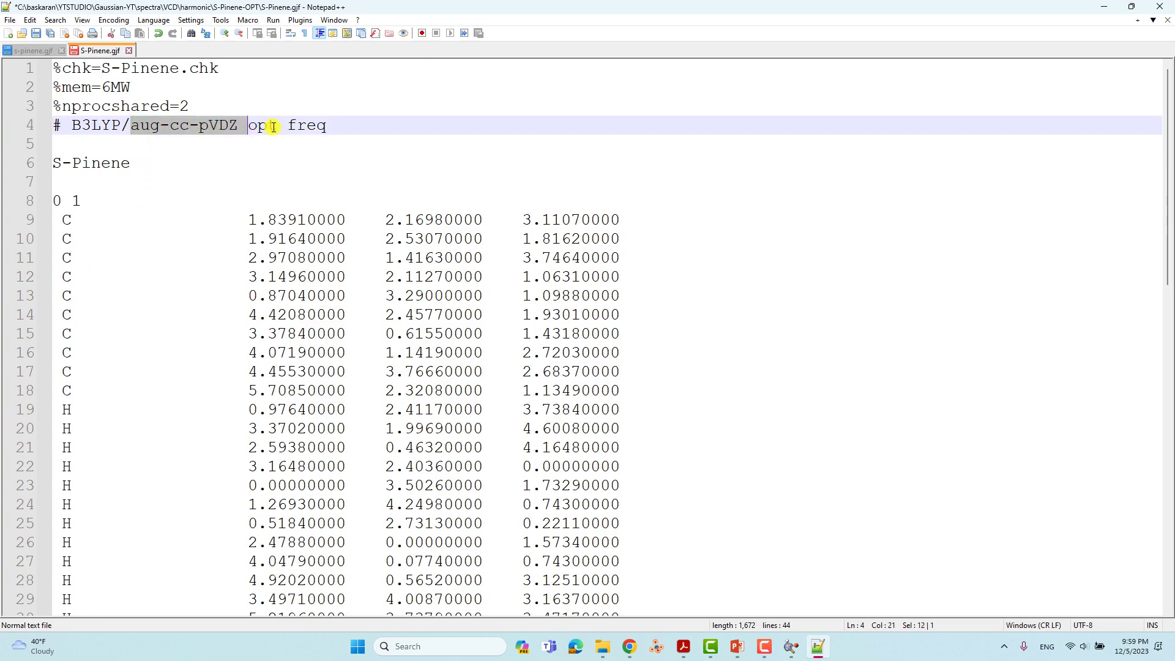
click(361, 133)
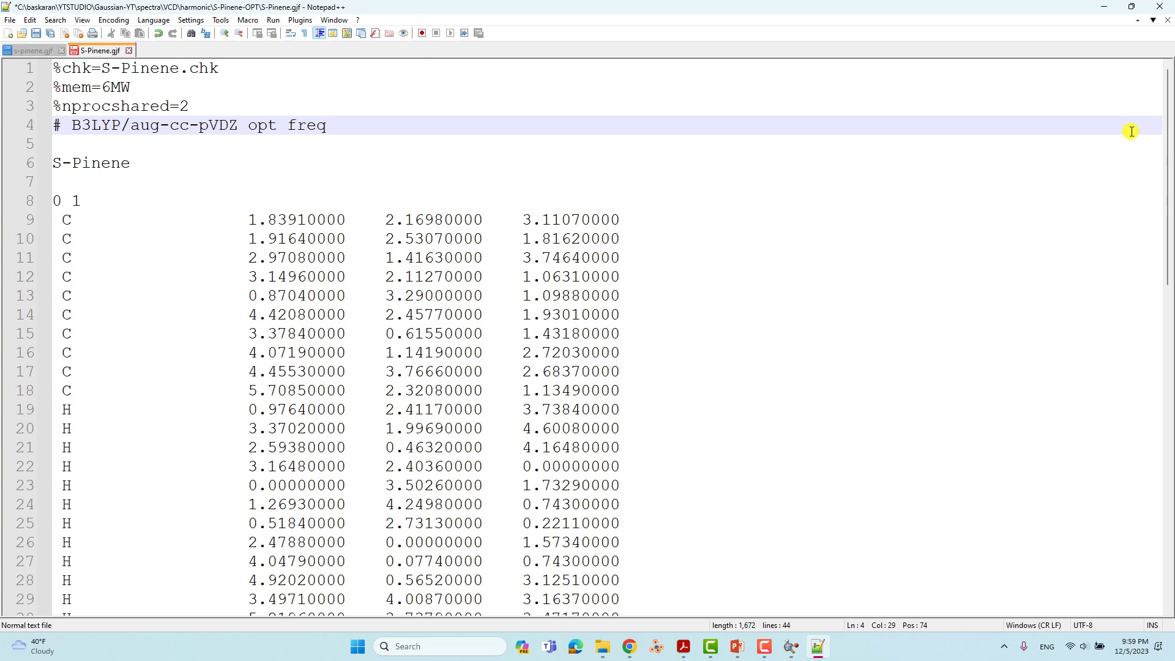
Step: Return to the S-Pinene-OPT folder and open the S-Pinene OUT file in Notepad++
click(1110, 7)
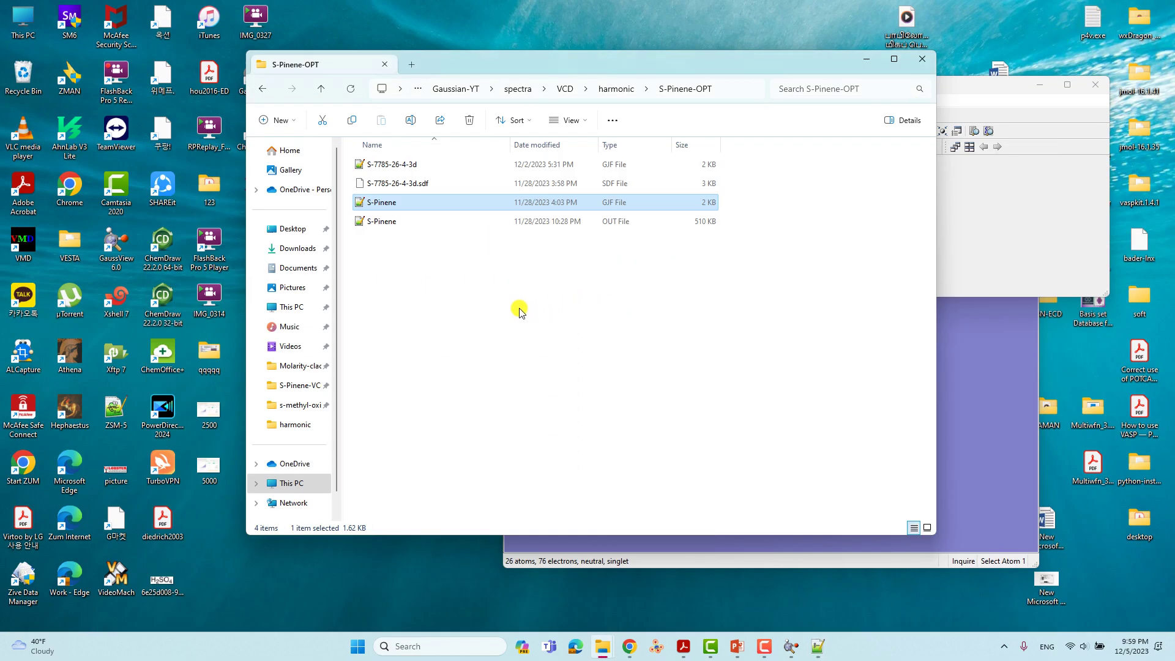
click(379, 224)
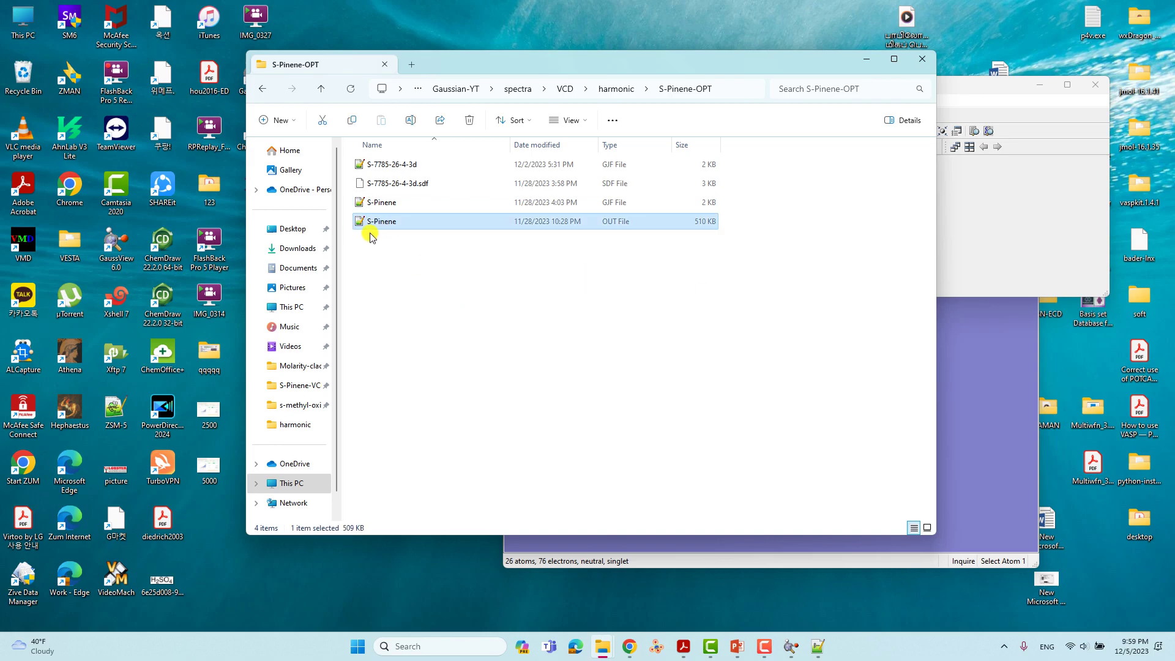
right_click(376, 227)
click(411, 261)
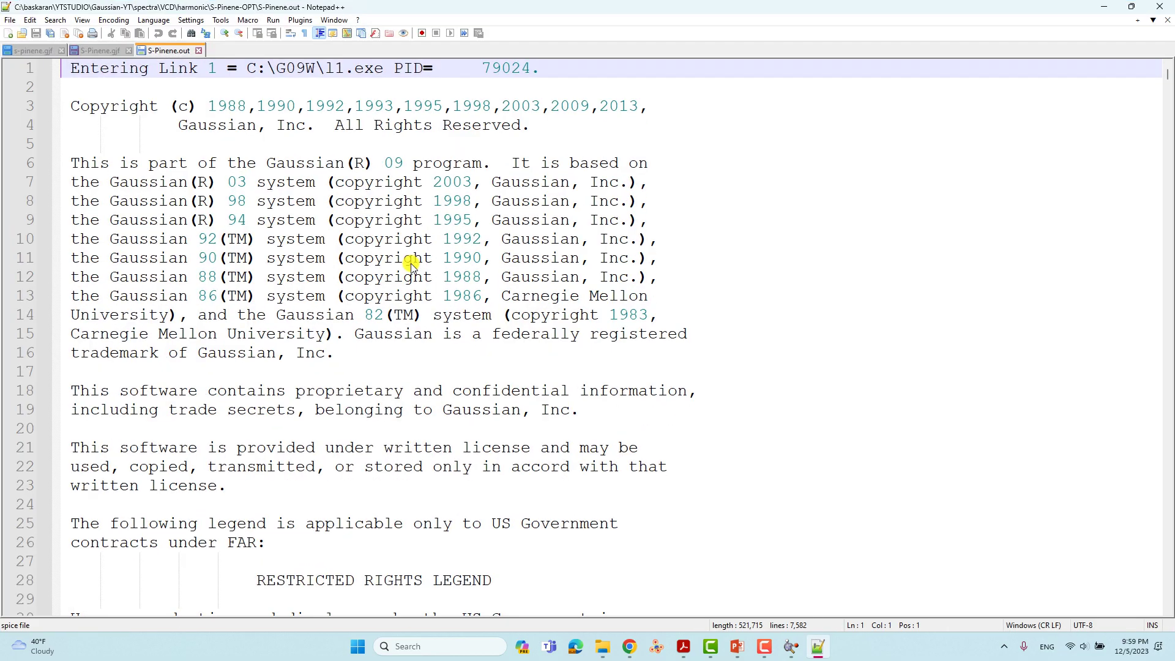
Step: Find the job settings near the start of S-Pinene.out and examine the opt freq keywords in the route line
click(1169, 140)
click(1168, 139)
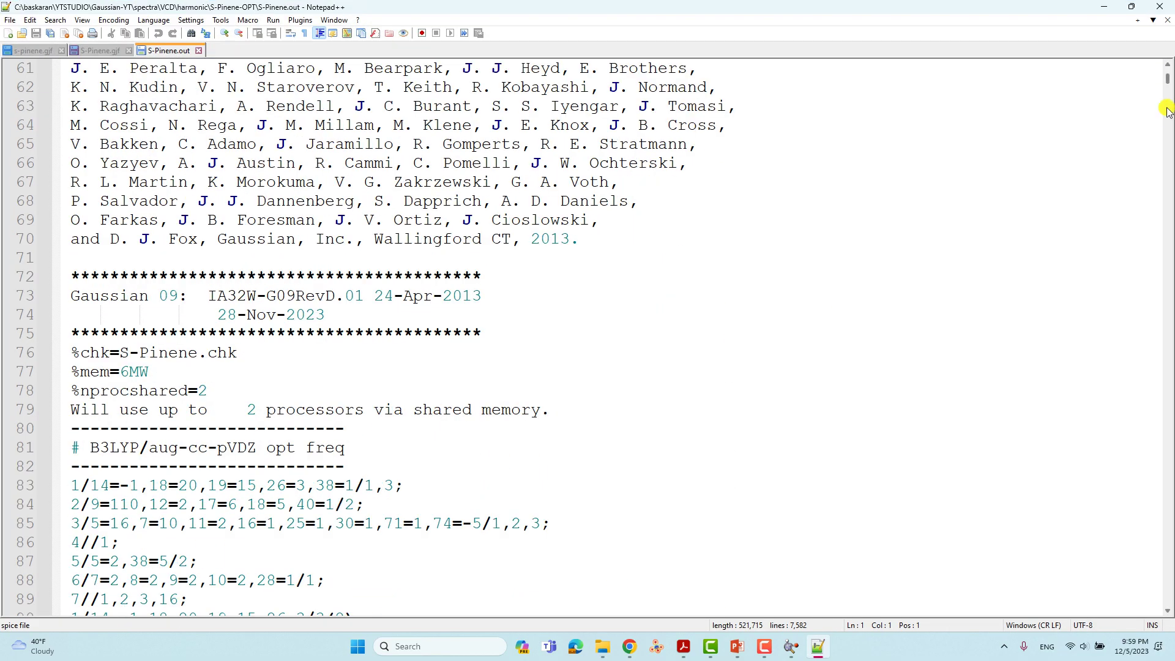
scroll(1166, 117, up, 16)
scroll(711, 230, down, 11)
scroll(709, 231, down, 10)
scroll(470, 230, up, 4)
scroll(370, 244, down, 4)
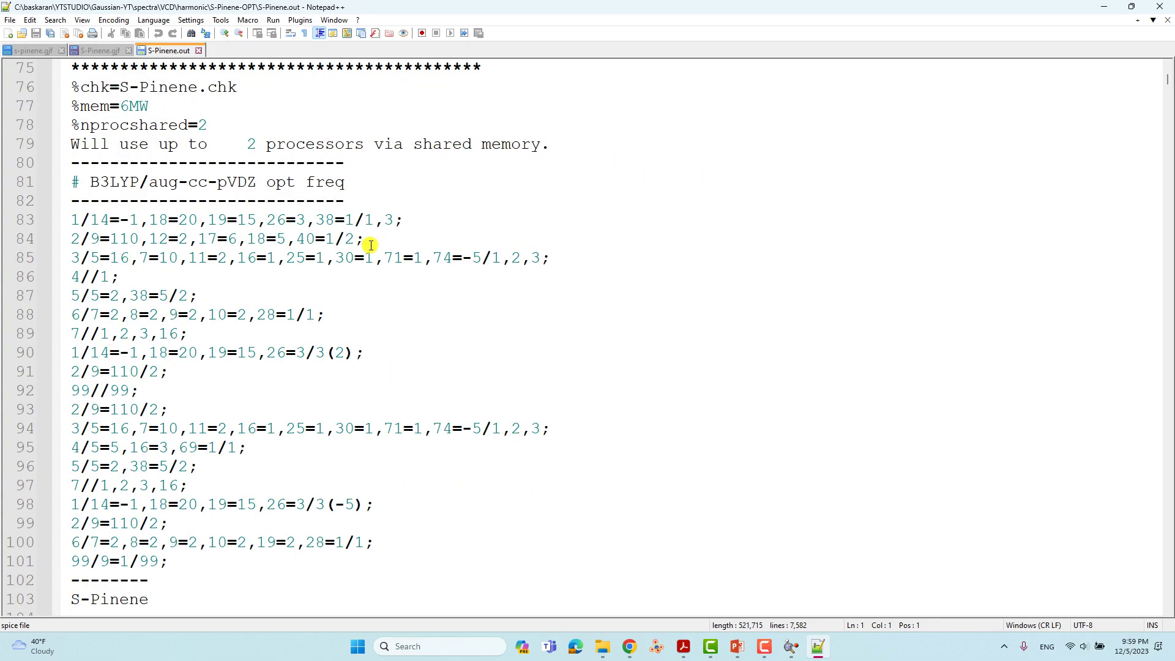
scroll(370, 243, down, 13)
scroll(368, 274, up, 16)
scroll(369, 275, up, 5)
scroll(367, 277, down, 3)
scroll(367, 277, up, 20)
scroll(366, 278, down, 20)
scroll(331, 276, up, 3)
drag(262, 277, 344, 275)
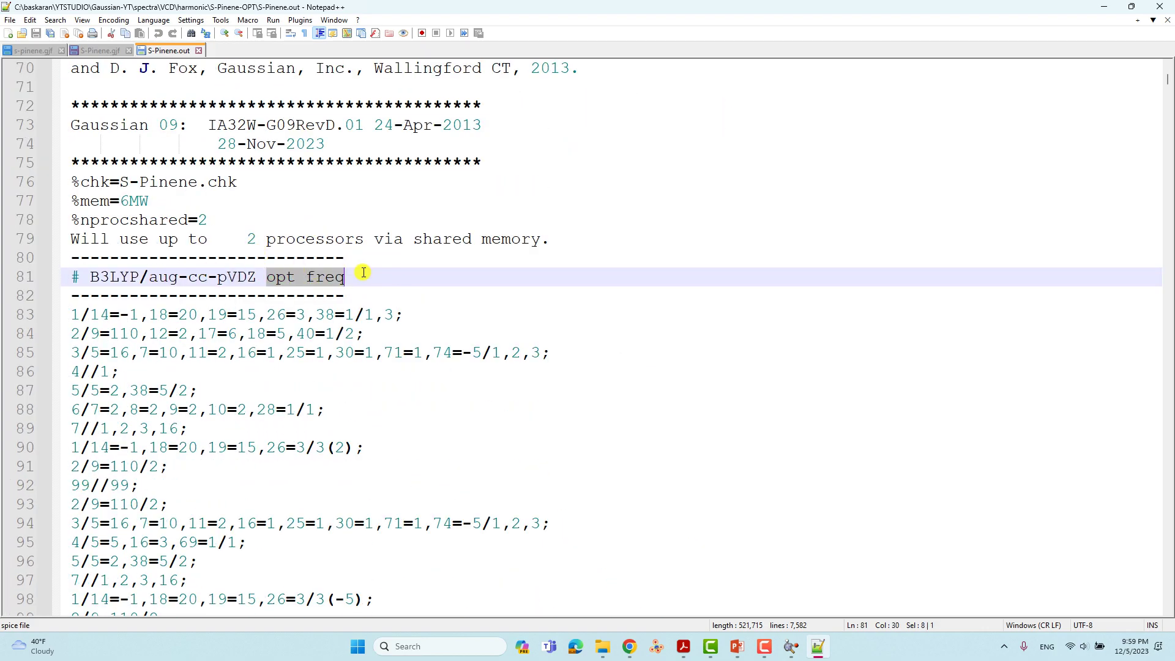
Step: Go to the end of S-Pinene.out and check the final line for how the Gaussian job terminated
scroll(1161, 243, down, 9)
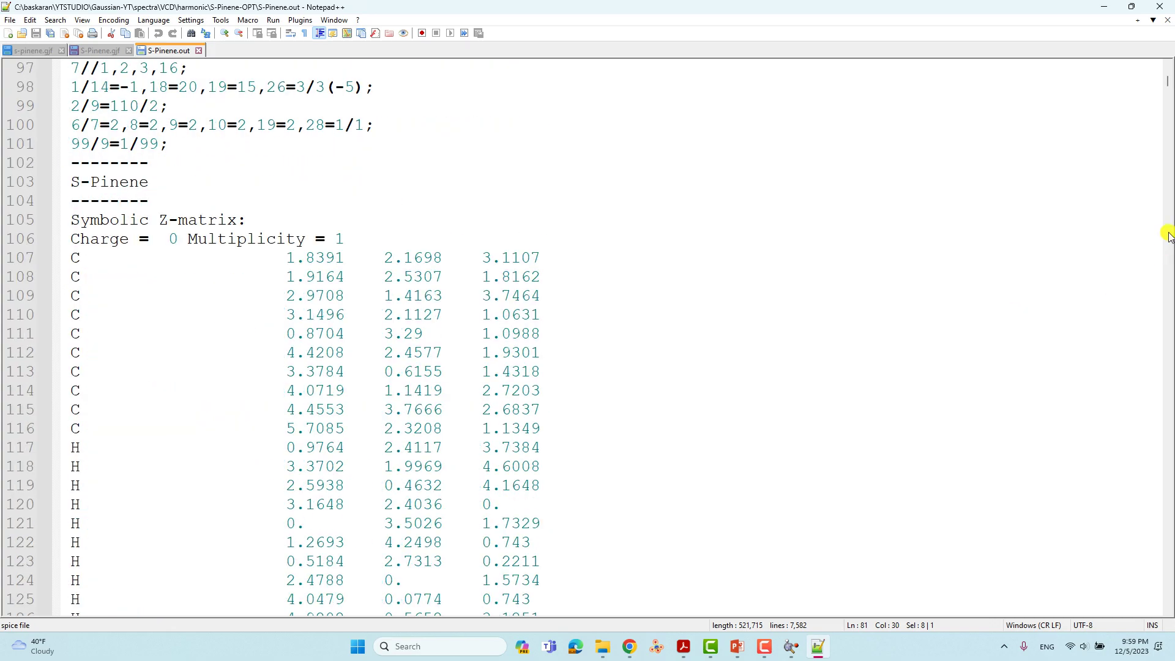
drag(1166, 86, 1167, 612)
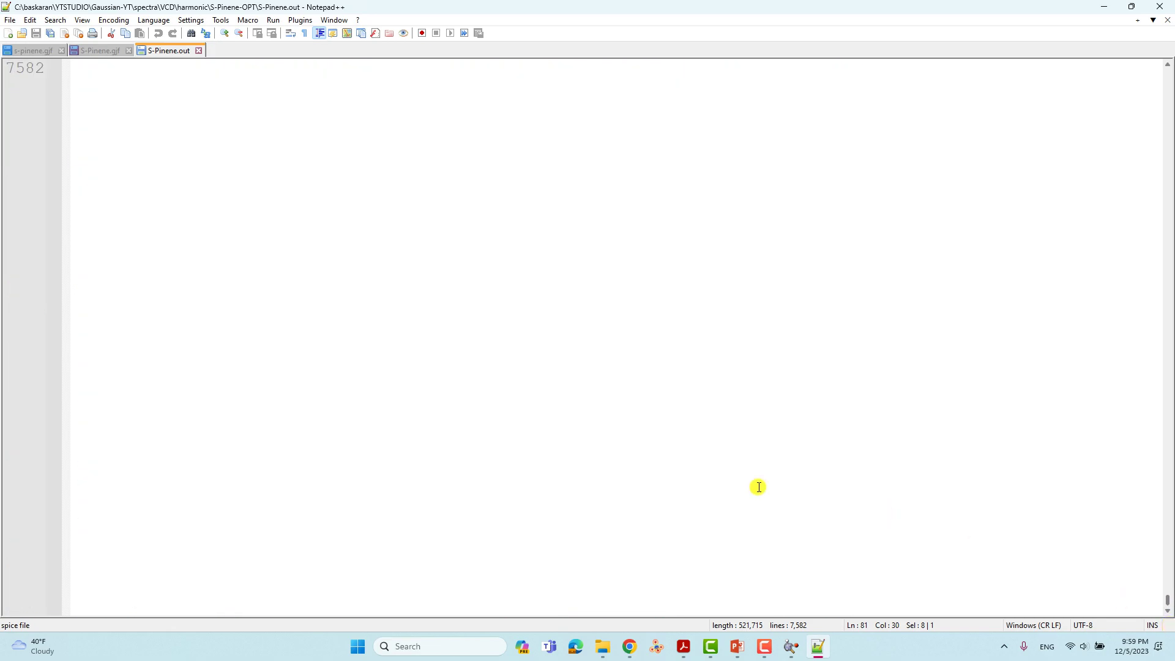
scroll(612, 410, up, 9)
scroll(597, 396, down, 3)
drag(81, 391, 692, 392)
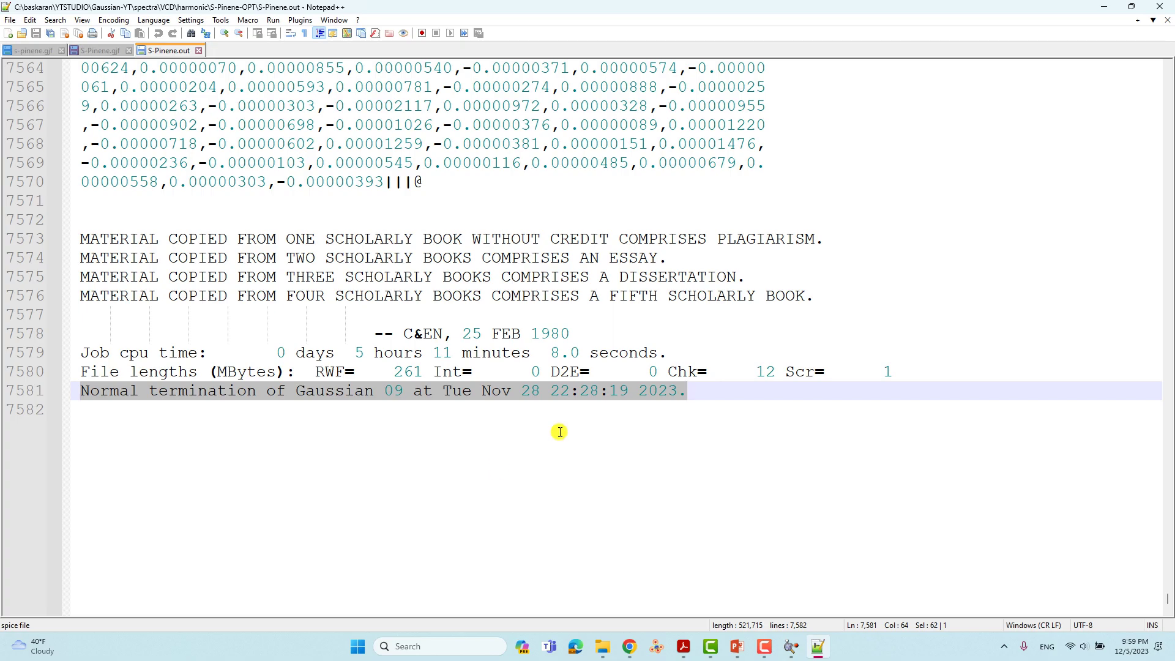
Step: Close Notepad++ and the earlier molecule view, and load the S-Pinene OUT file from the S-Pinene-OPT folder into GaussView
click(1154, 7)
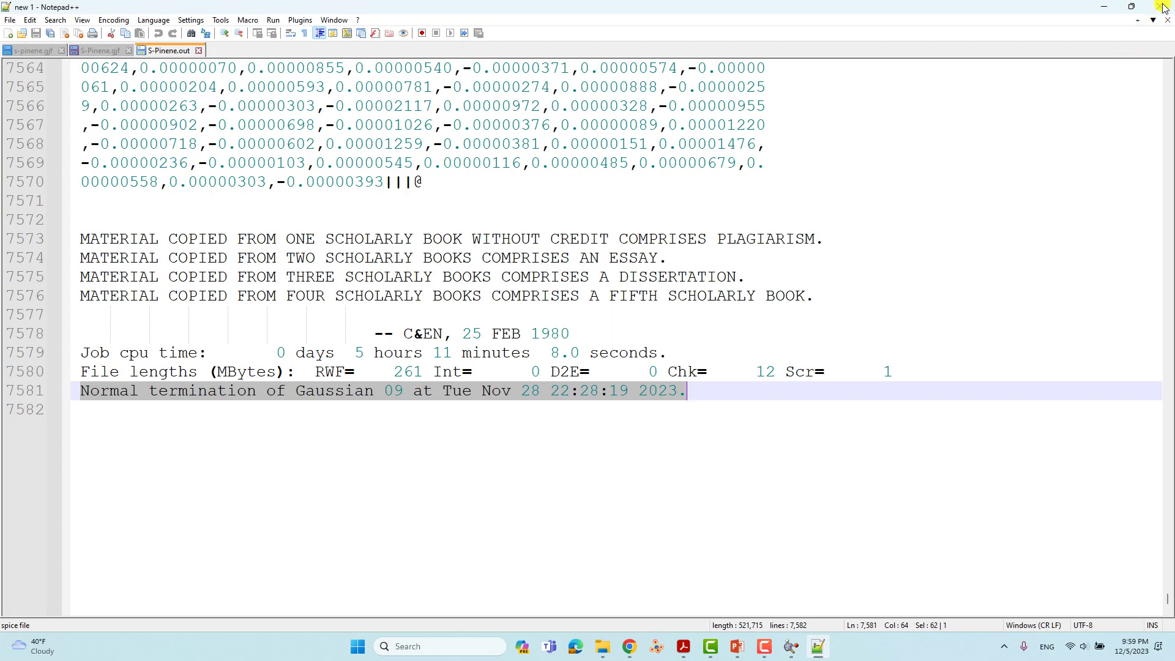
click(1024, 204)
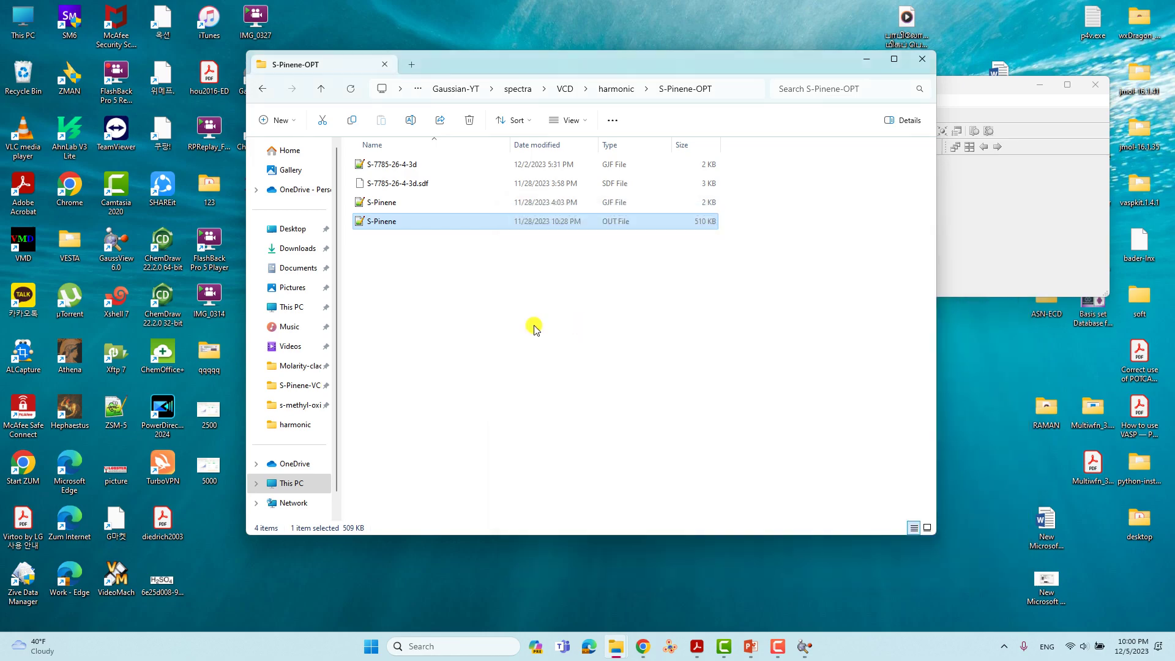
click(962, 210)
drag(621, 64, 328, 73)
drag(731, 82, 781, 93)
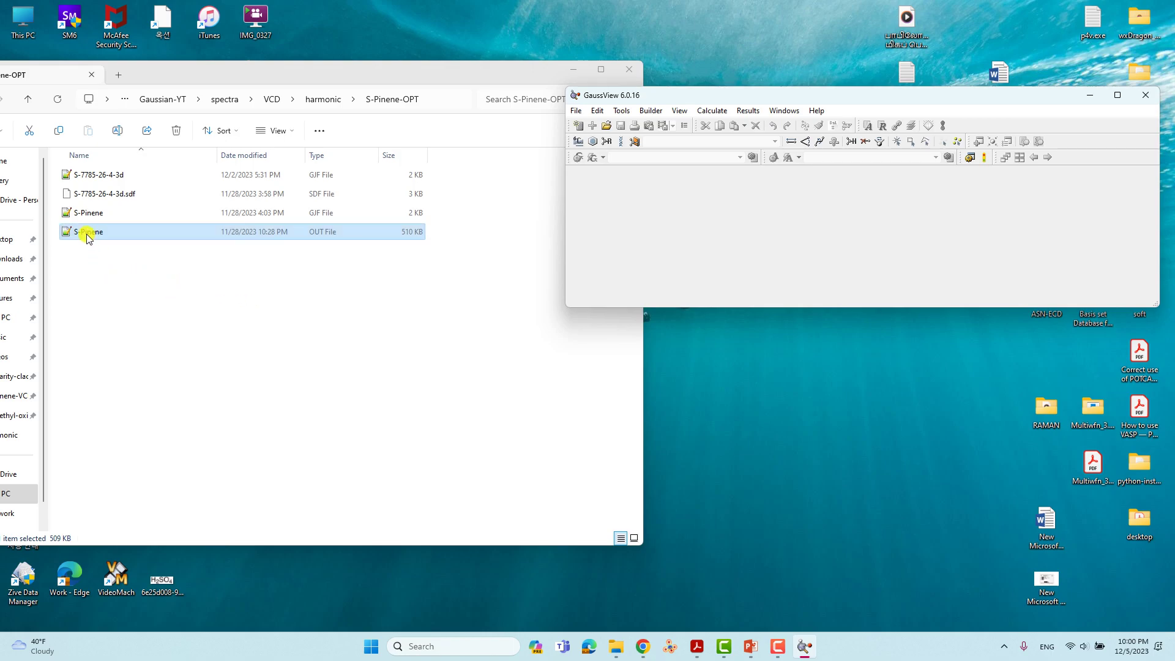
drag(82, 235, 688, 229)
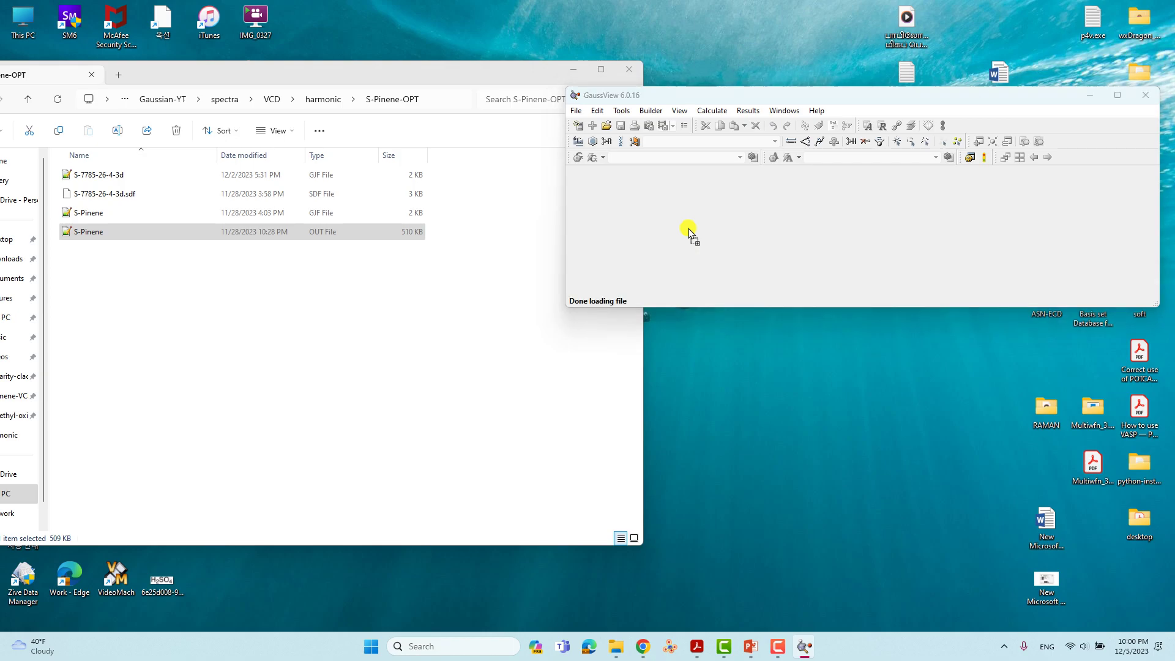
drag(808, 366, 809, 283)
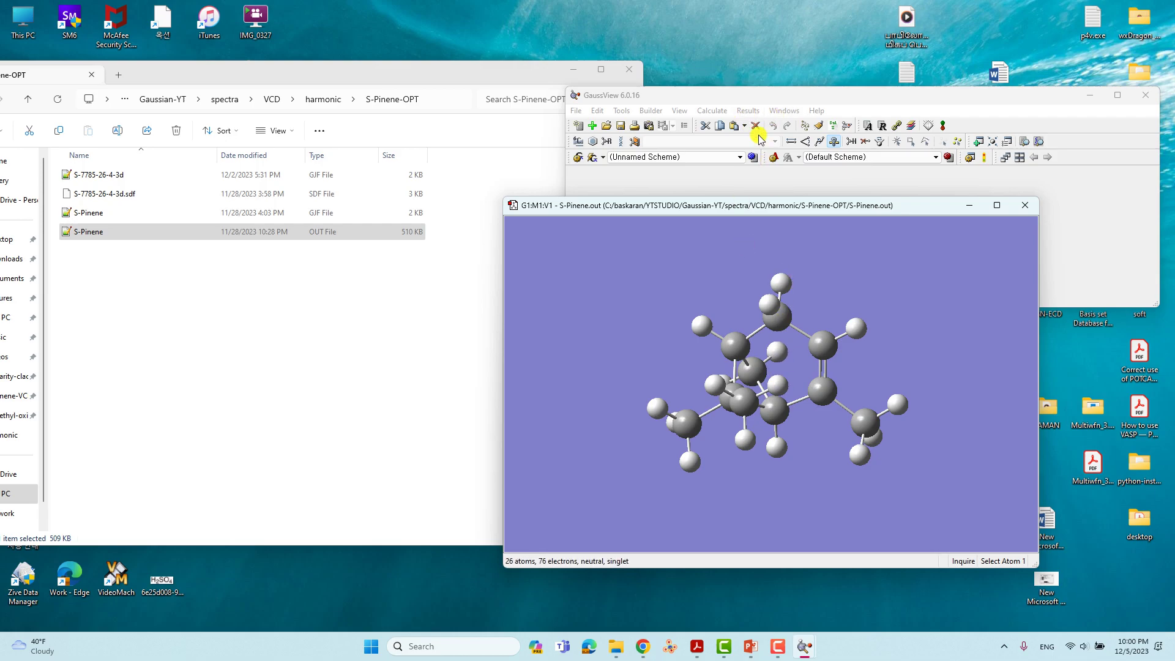
Step: Show the calculated vibrations of S-Pinene.out and start animating mode 1
click(747, 111)
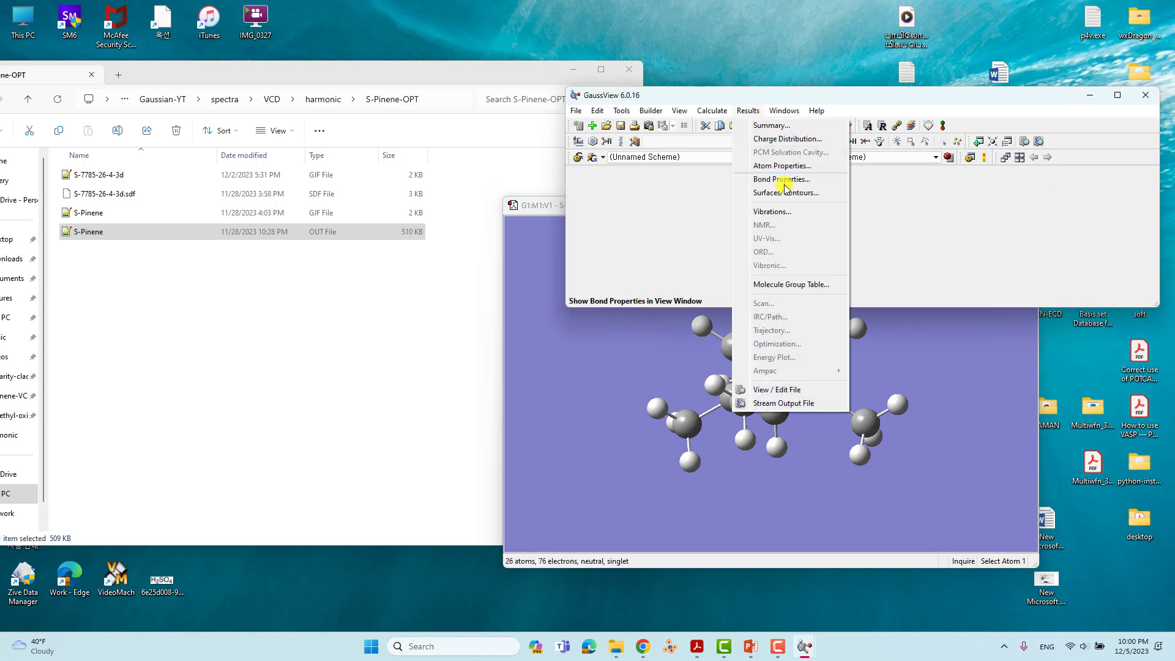
click(772, 211)
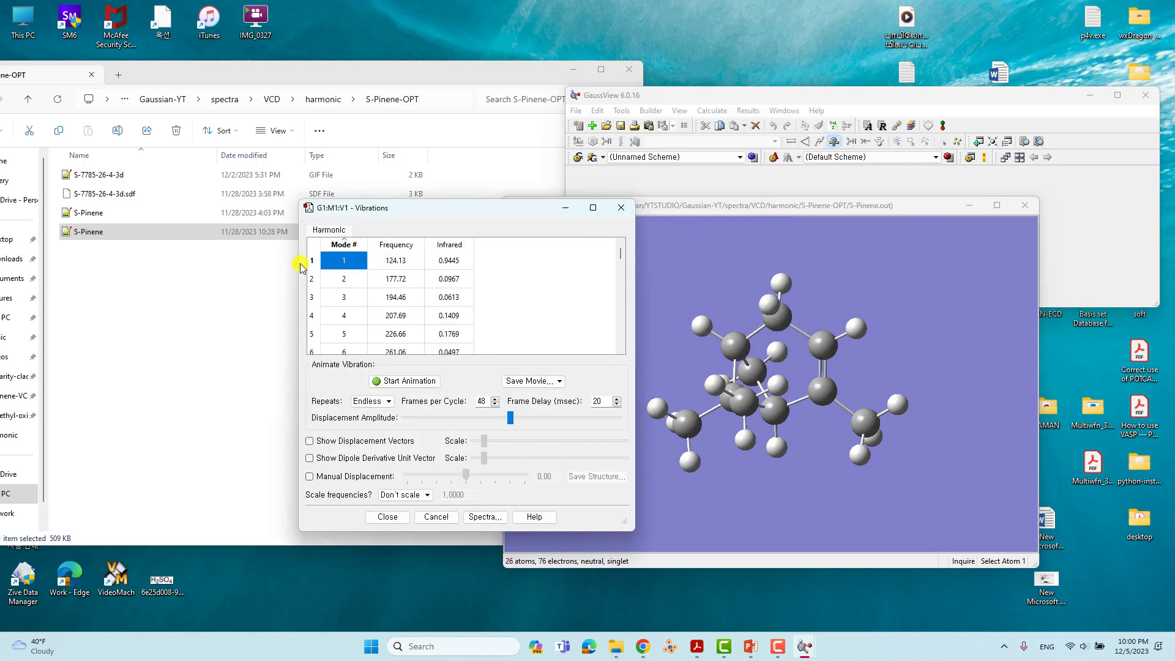
click(405, 381)
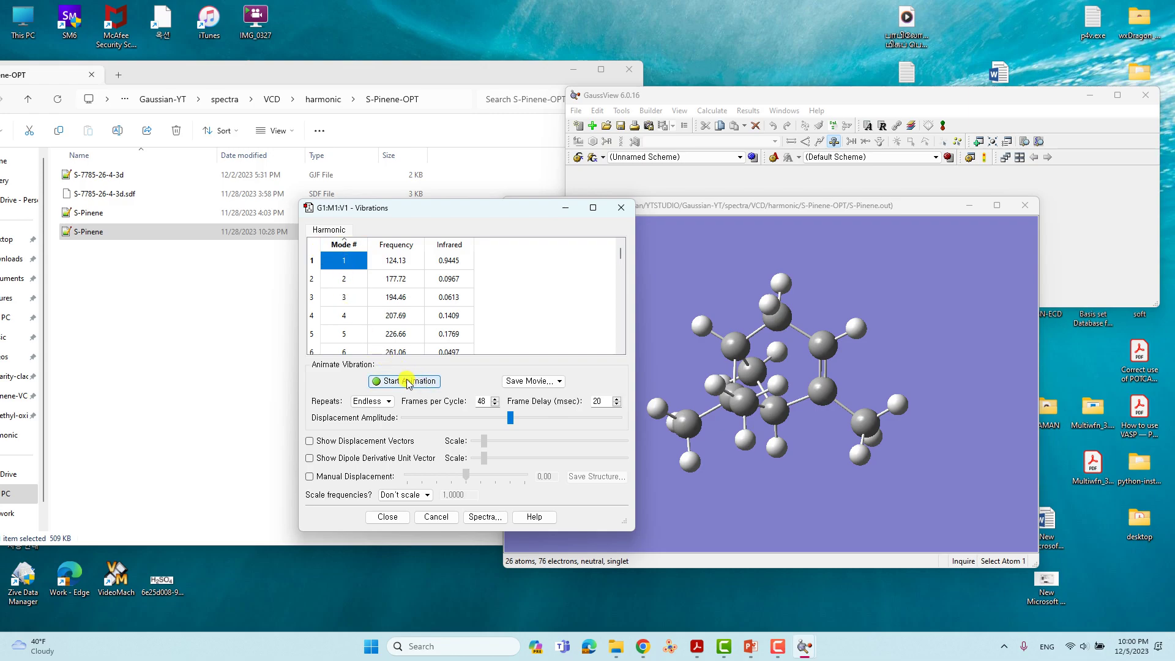
Step: View the animations of the successive vibrational modes from mode 2 onward, stop the animation, close the vibrations dialog, and inspect the molecule
click(340, 315)
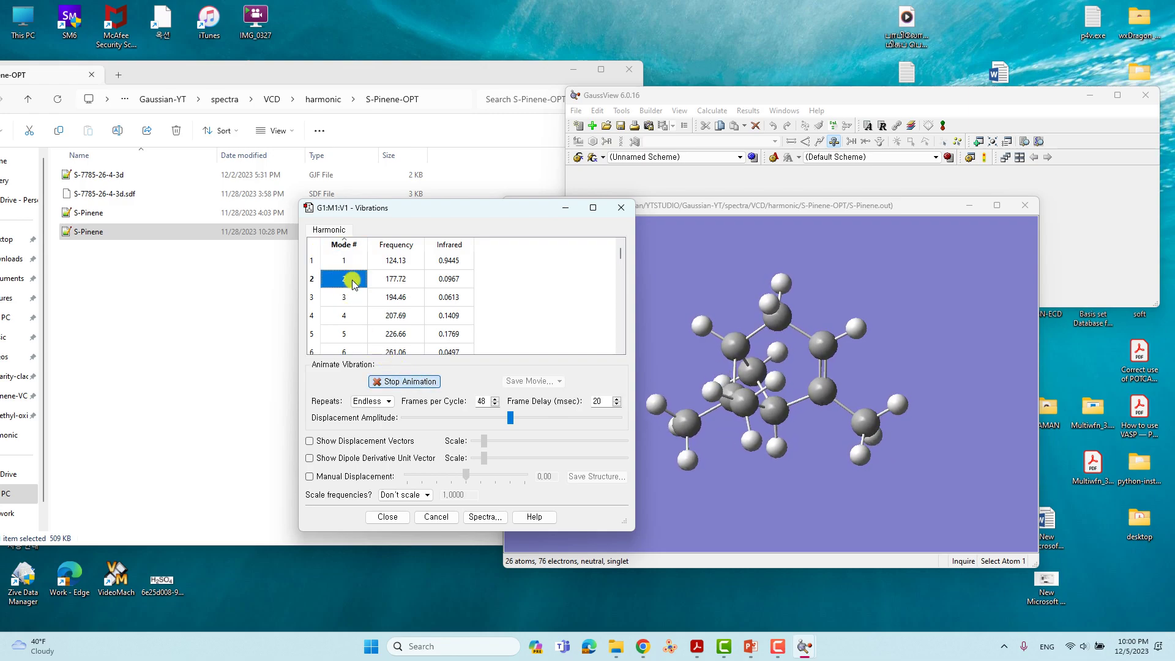
key(Down)
key(Down)
key(Down)
key(Down)
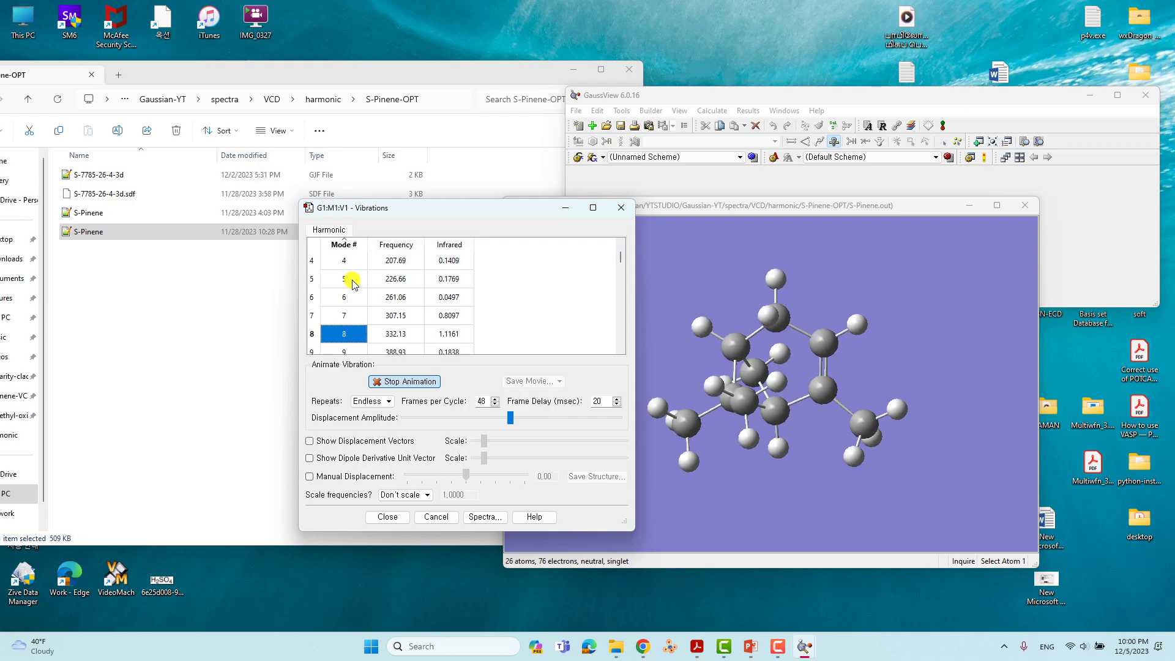
key(Down)
key(Down)
key(Down)
click(405, 382)
click(629, 205)
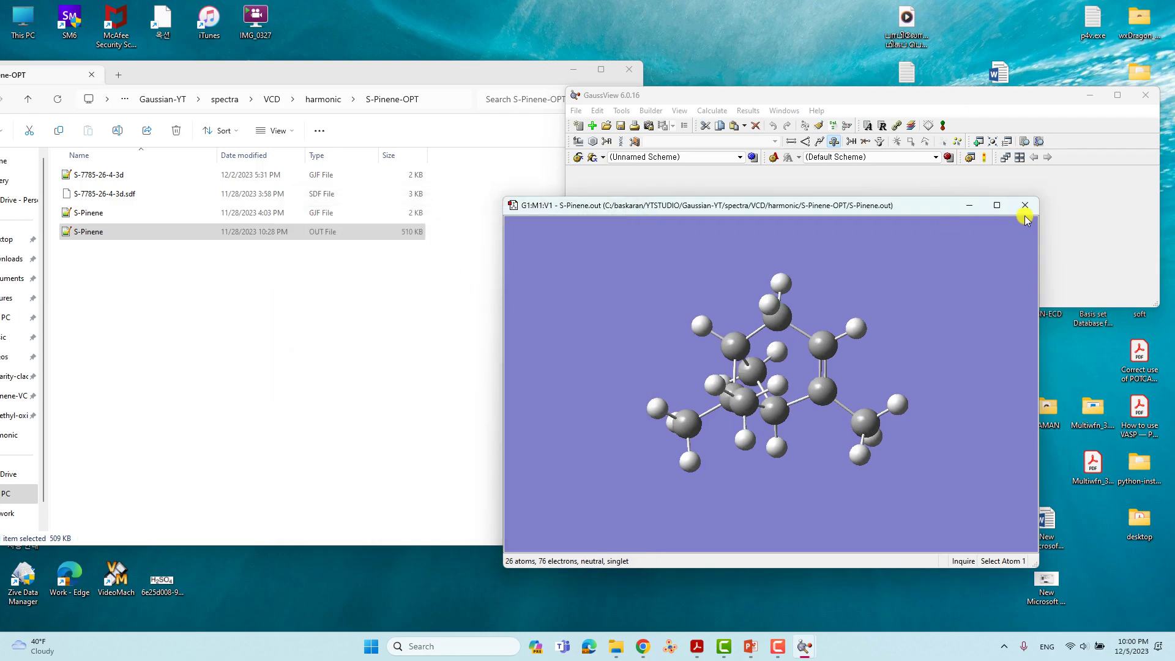
drag(902, 317, 747, 398)
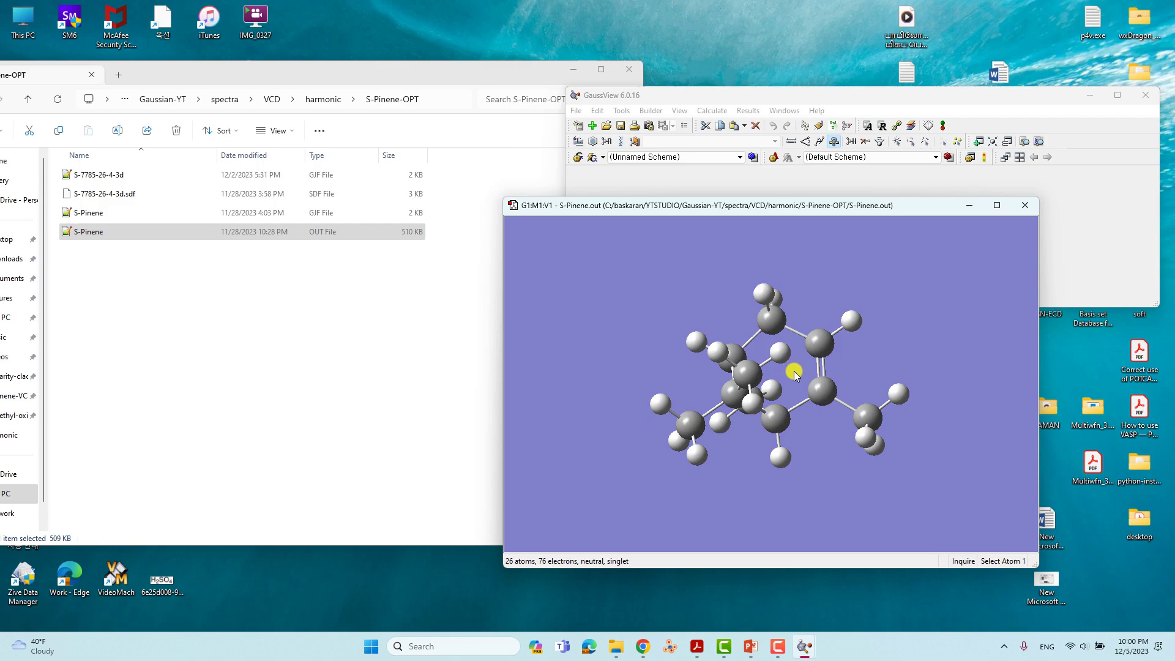
Step: Save the optimized structure as S-Pinene.gjf in a new folder named vcd inside the harmonic folder
drag(679, 317, 686, 314)
click(575, 110)
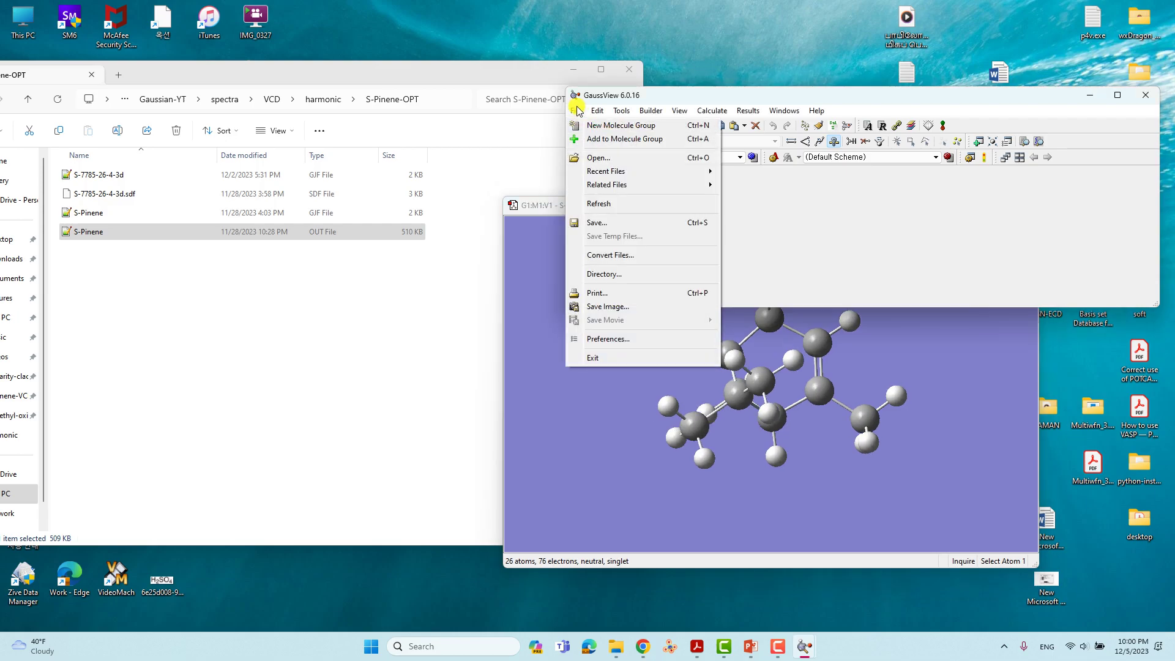
click(605, 222)
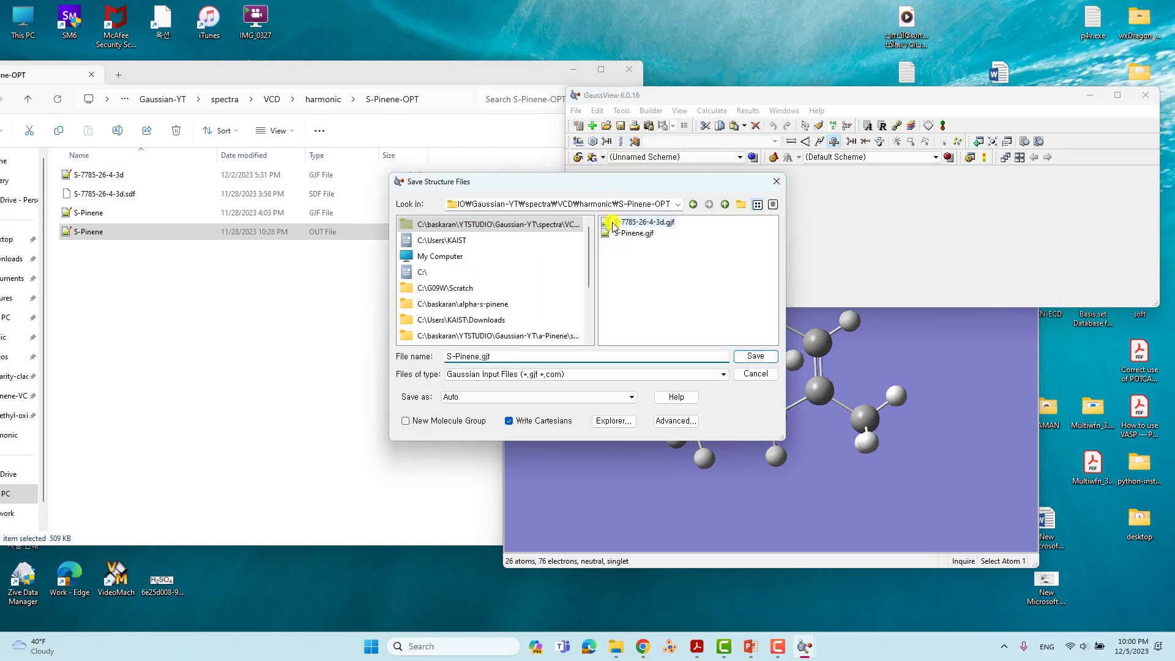
click(725, 204)
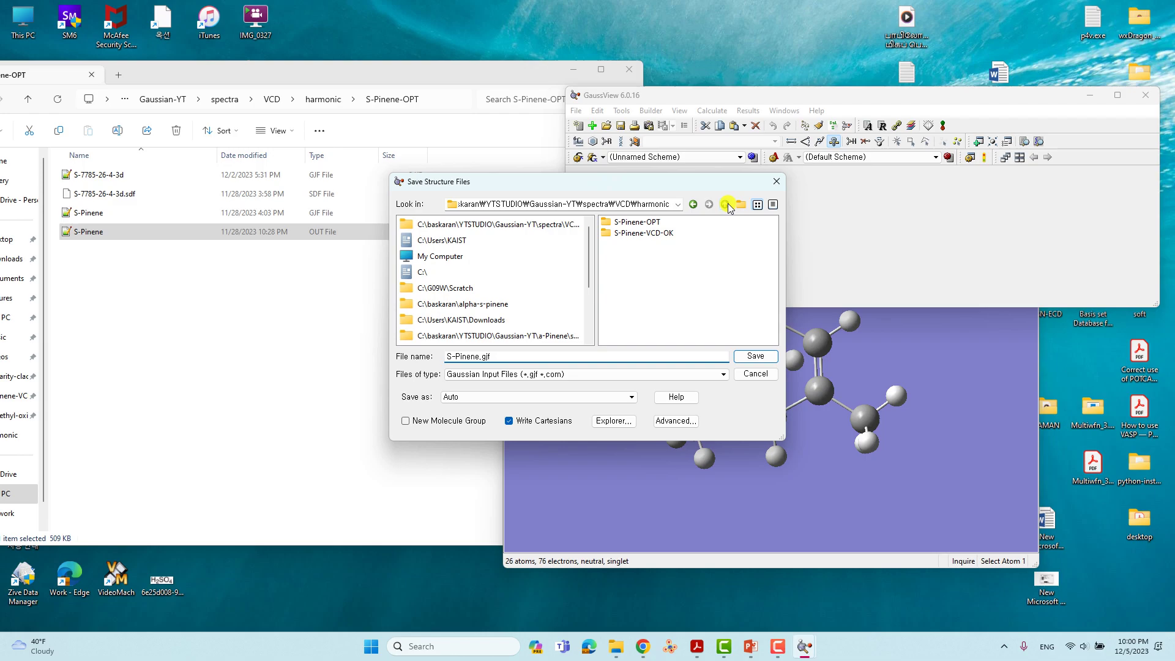
click(738, 205)
text(vcd)
key(Return)
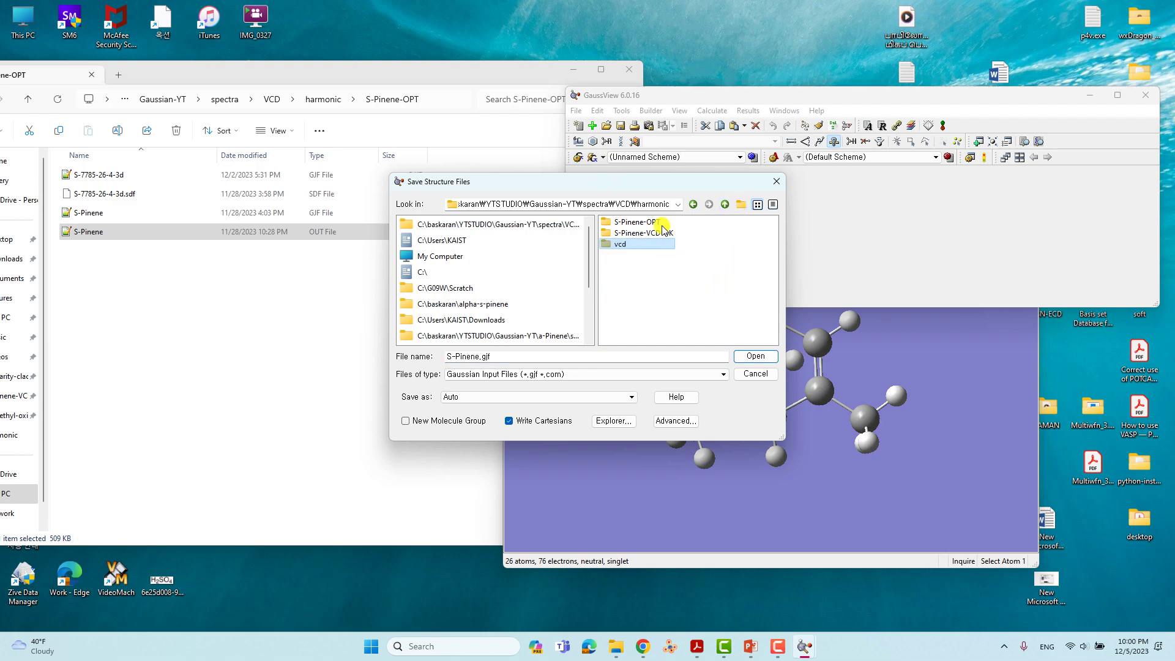
double_click(624, 248)
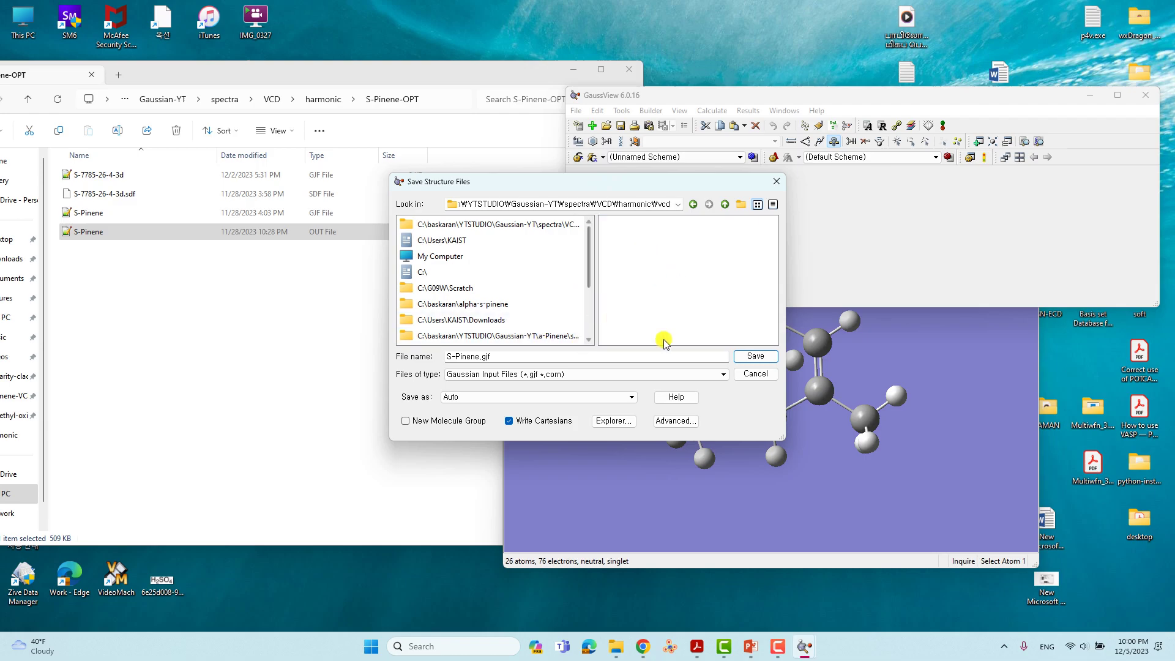
click(757, 356)
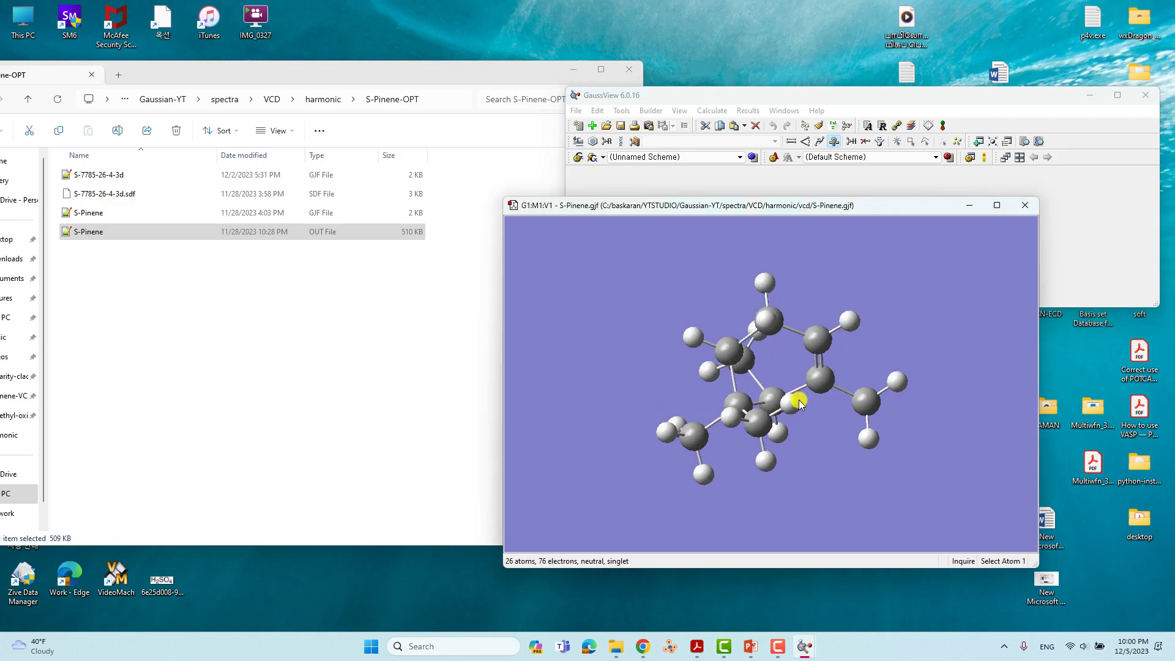
Step: Switch to File Explorer and open the S-Pinene GJF file from the harmonic\vcd folder for text viewing
click(249, 310)
drag(253, 78, 438, 111)
click(223, 133)
click(222, 133)
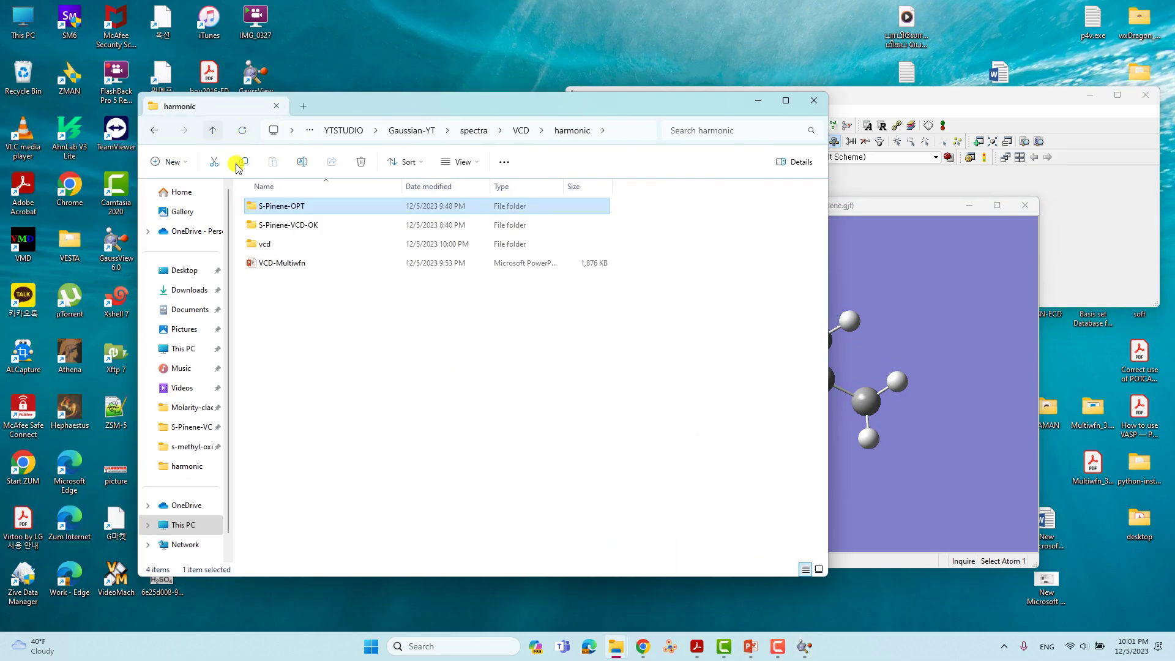
double_click(256, 243)
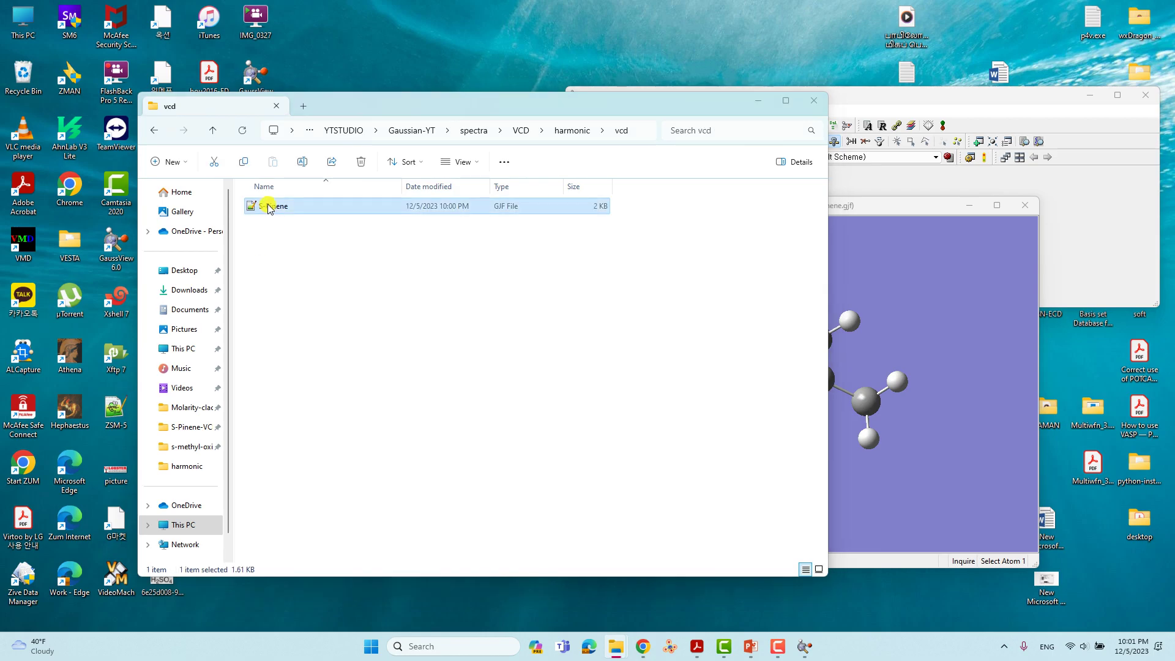
double_click(262, 202)
Step: Examine the atom coordinates and header lines of the saved S-Pinene.gjf, and close the text editor
drag(54, 219, 635, 580)
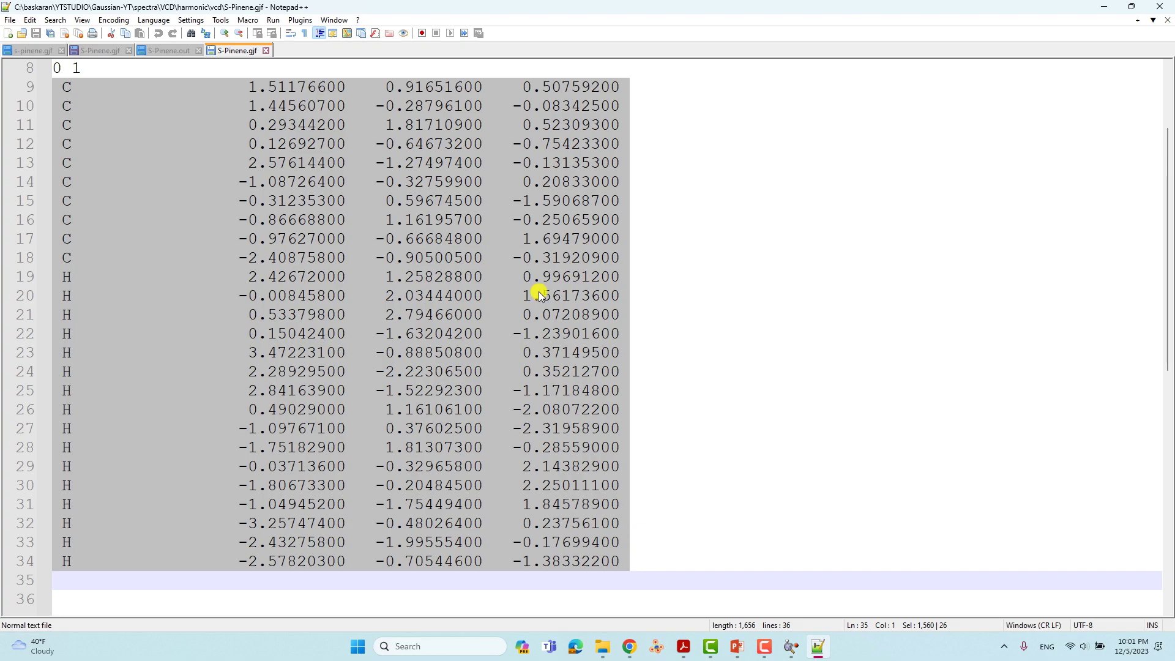
scroll(549, 263, up, 3)
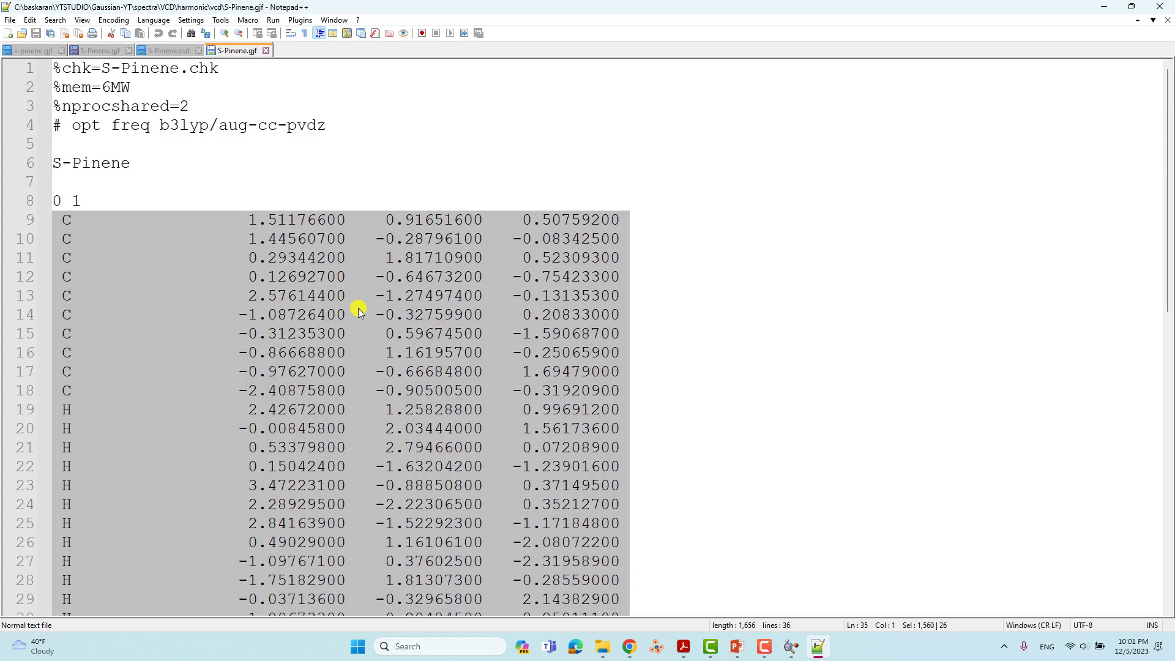
click(1159, 7)
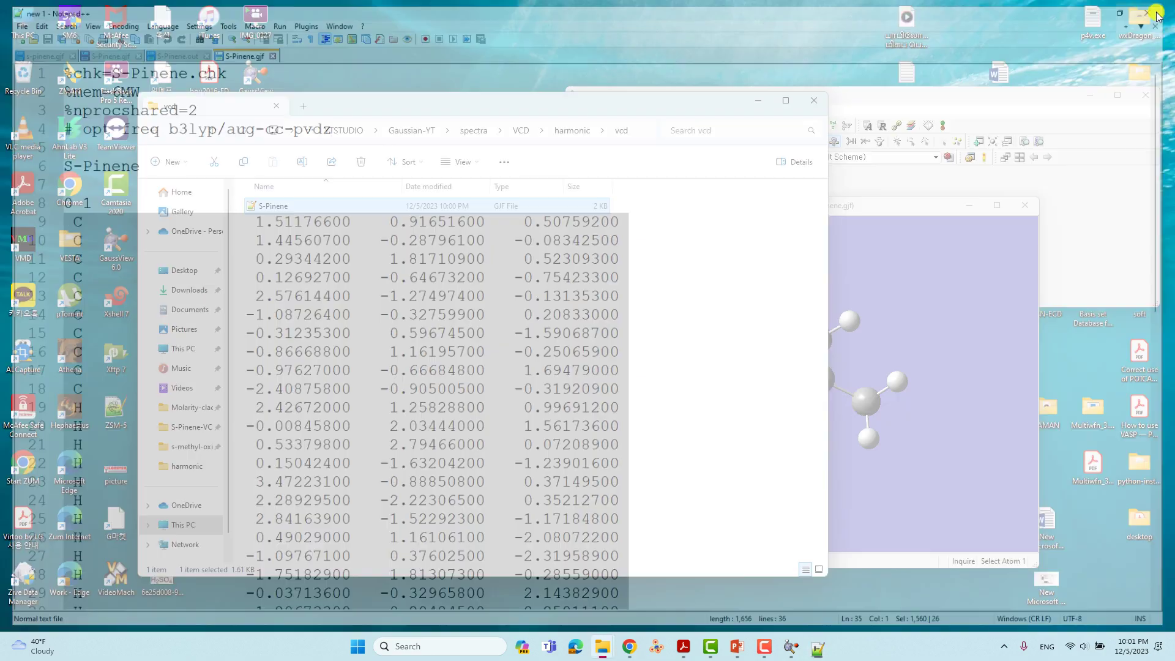
Step: In the S-Pinene-VCD-OK folder, delete dislin, g16_Linda, both gaussian_test files, spectrum_curve and spectrum_line
click(214, 130)
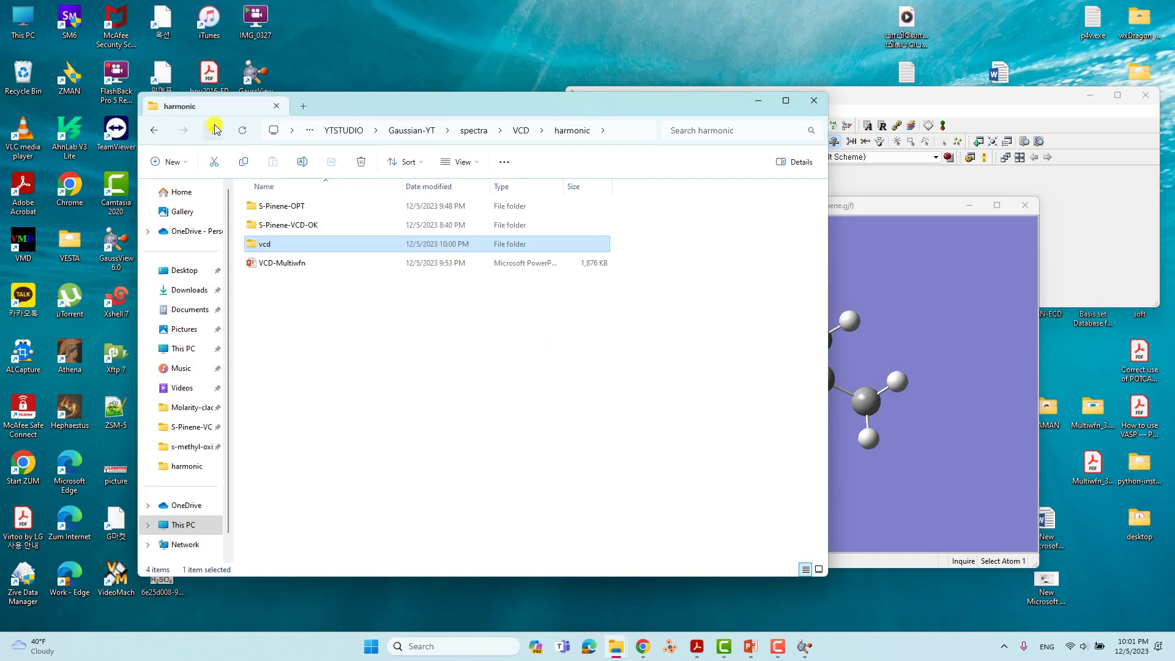
click(285, 227)
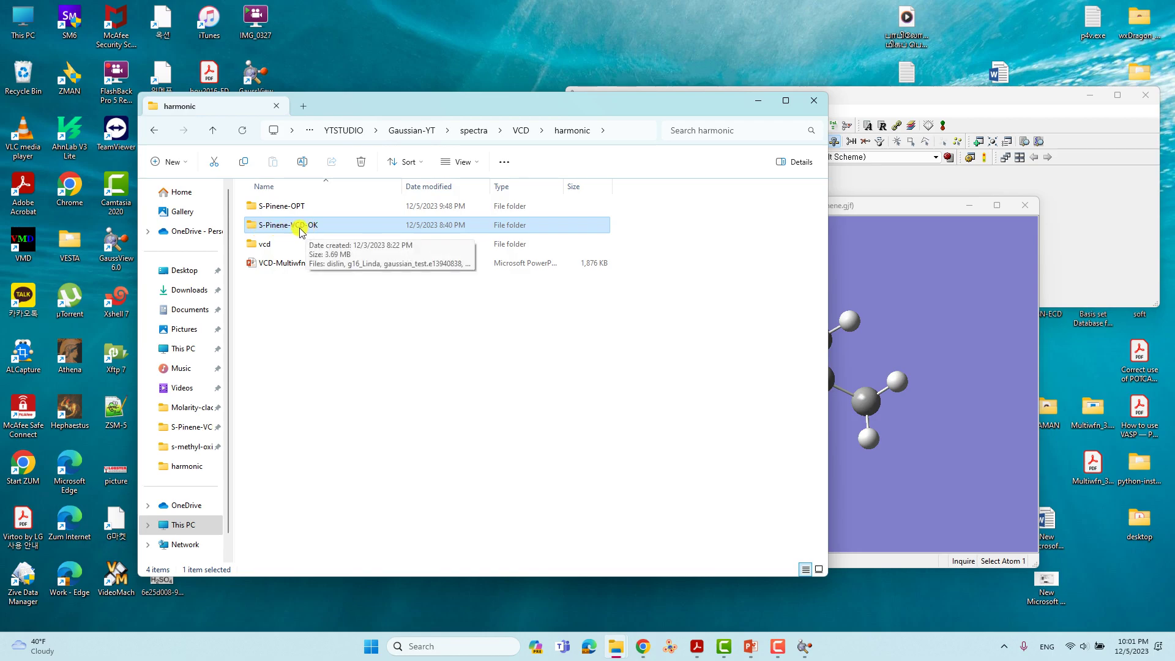
double_click(300, 230)
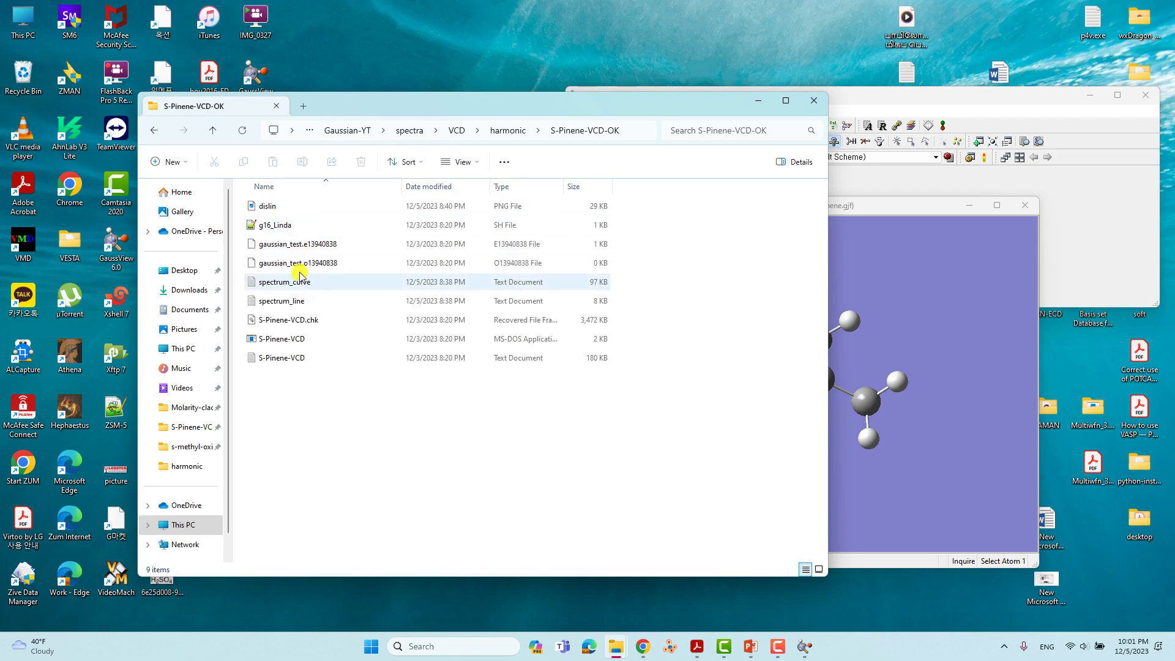
click(277, 211)
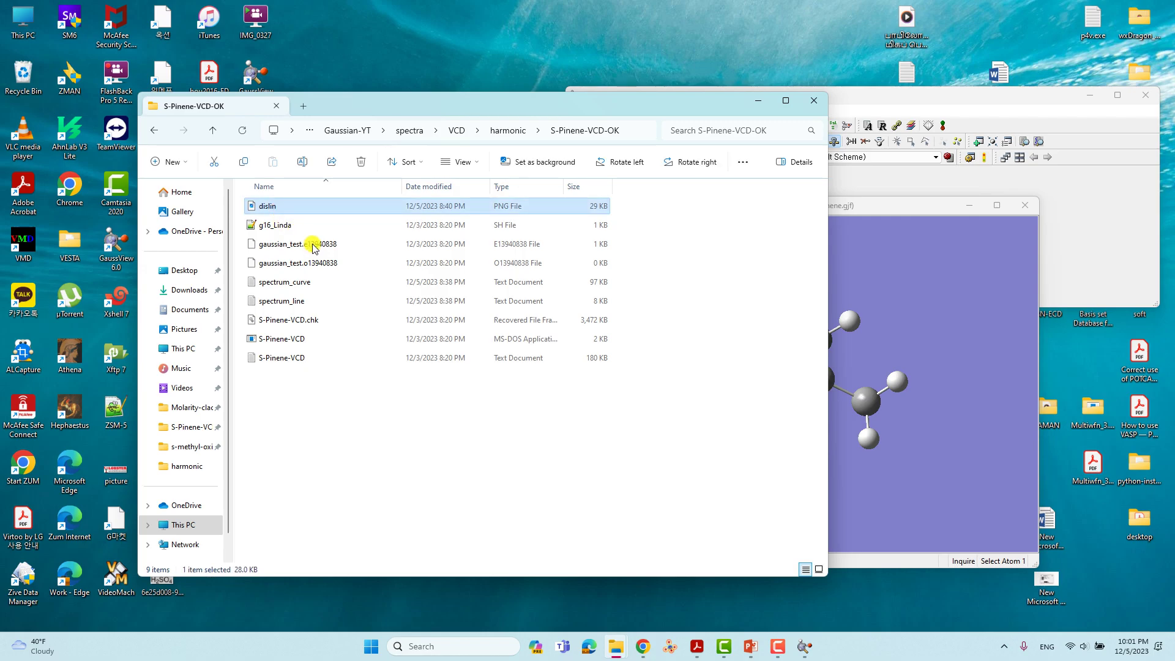
ctrl+click(294, 282)
ctrl+click(295, 302)
ctrl+click(310, 269)
ctrl+click(310, 243)
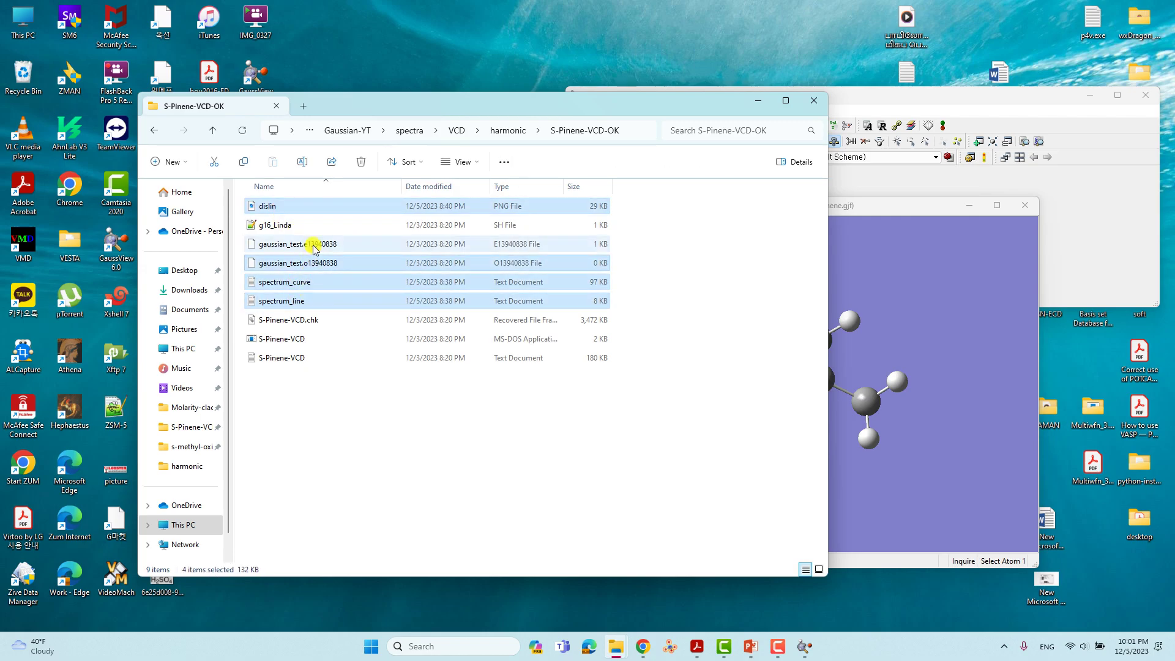
ctrl+click(310, 230)
key(Delete)
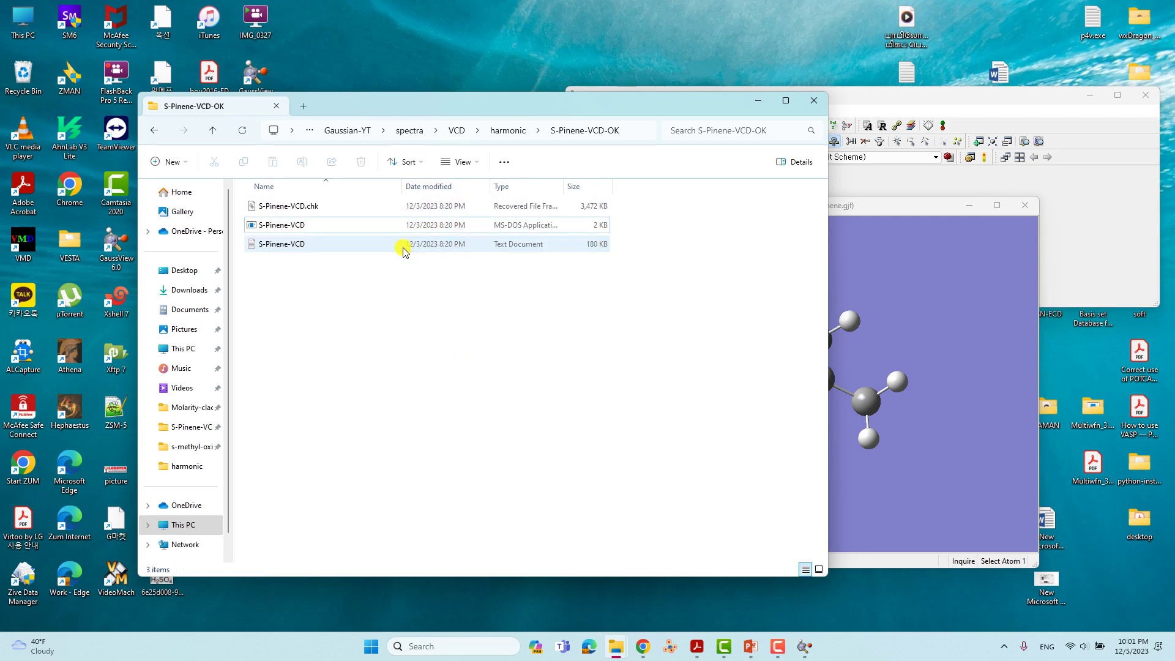
Step: Open the S-Pinene-VCD.com input file in Notepad++
click(292, 228)
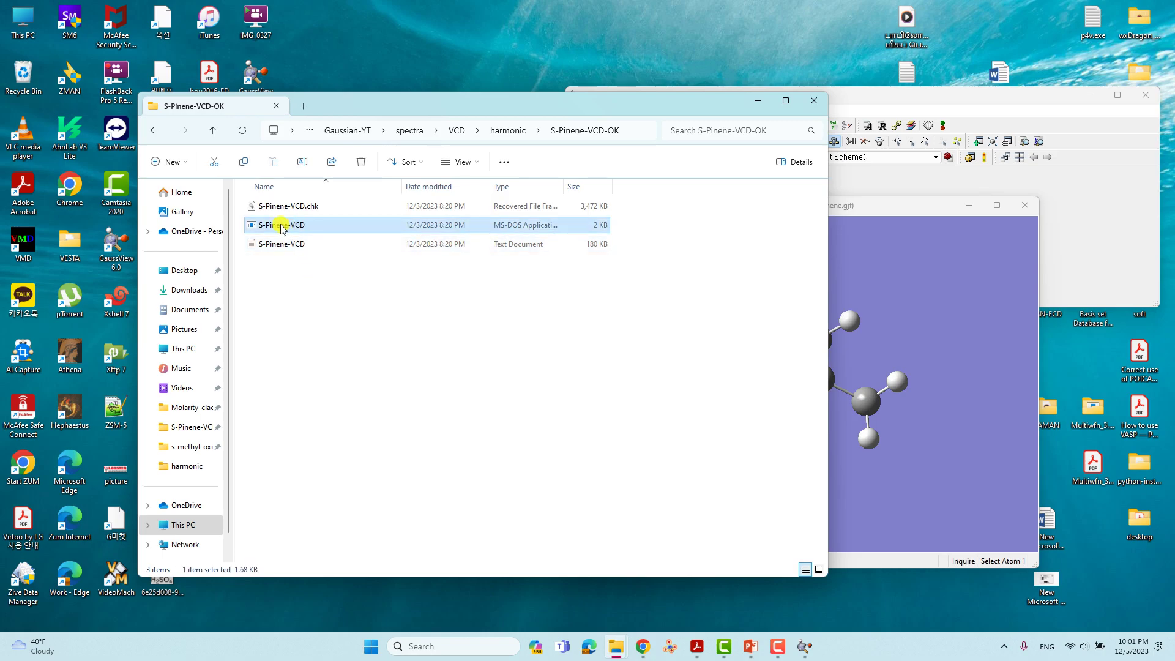
right_click(280, 227)
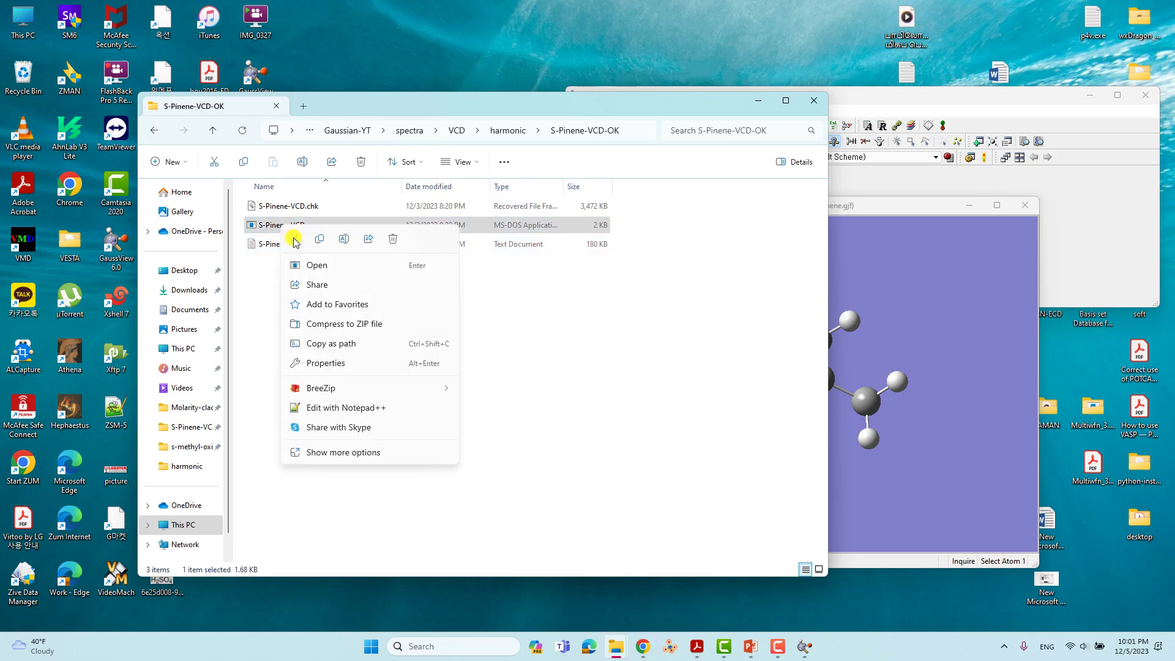
click(344, 406)
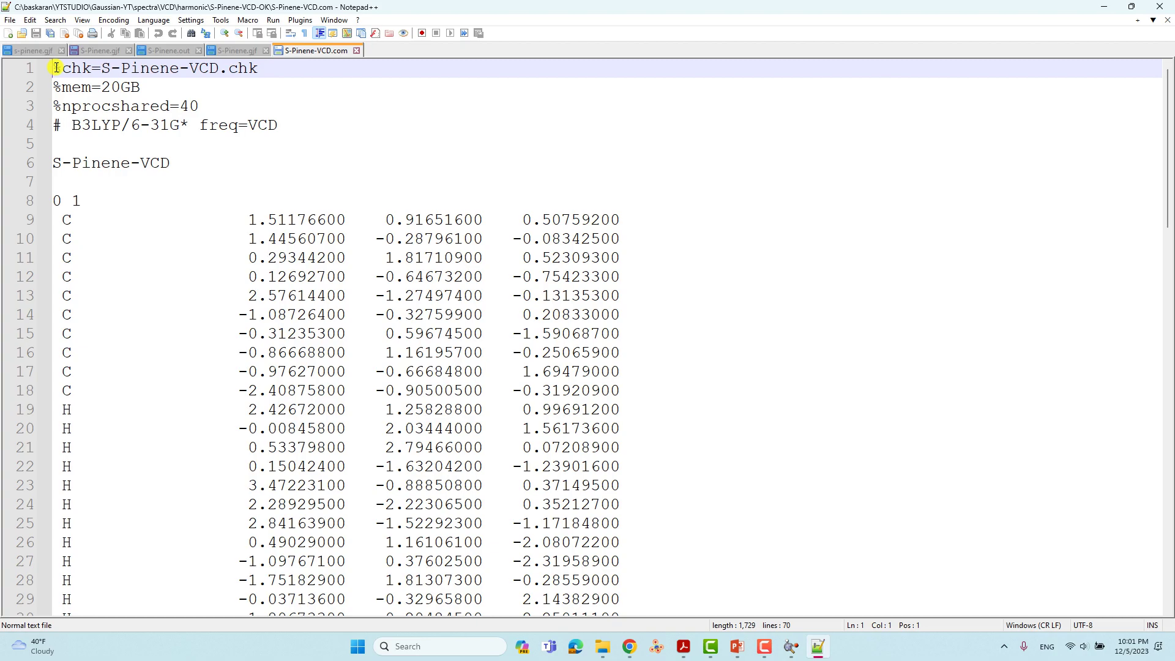
Step: Examine the checkpoint file name, memory and shared-processor lines at the start of S-Pinene-VCD.com
drag(56, 68, 259, 65)
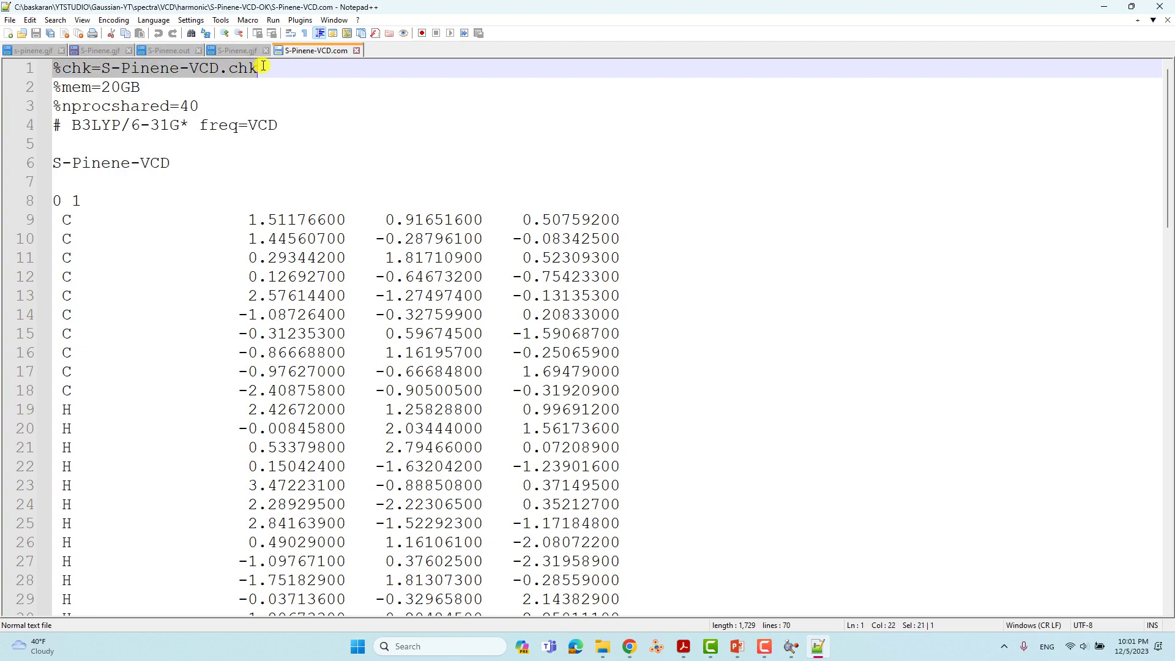
click(191, 71)
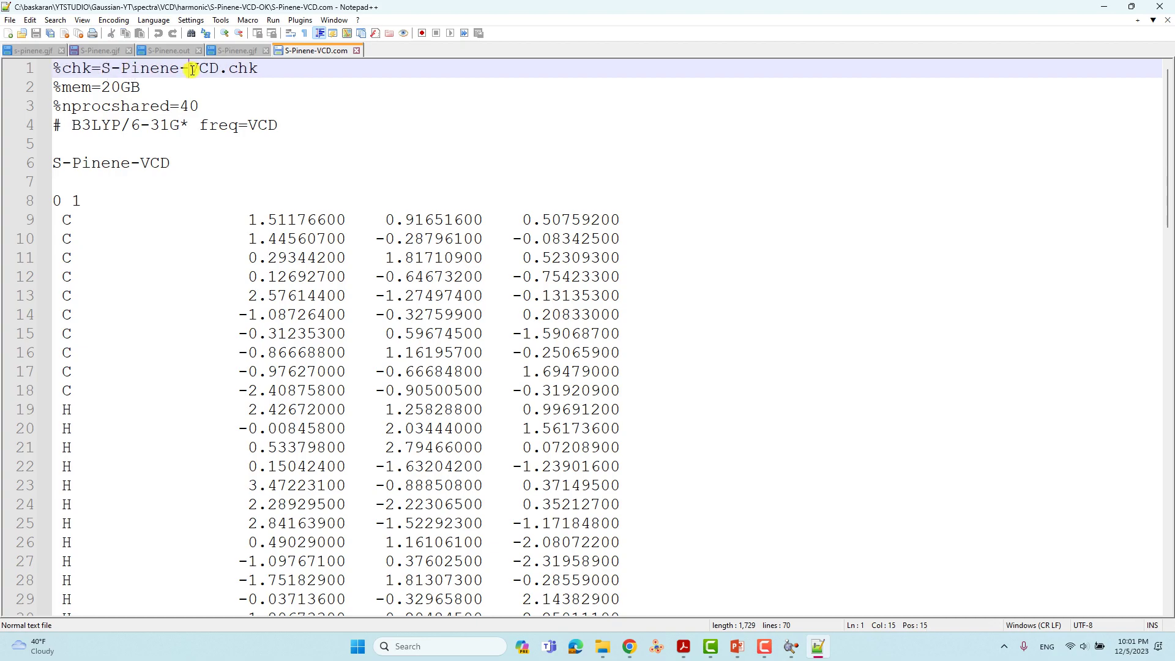
drag(191, 71, 214, 69)
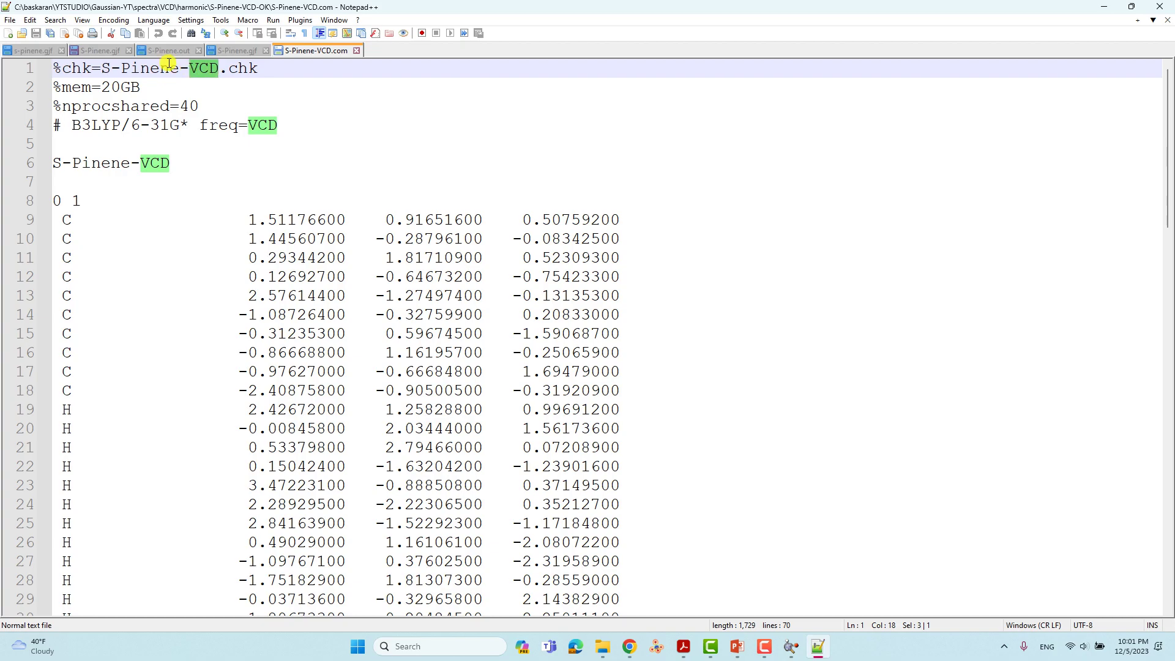
drag(57, 87, 191, 102)
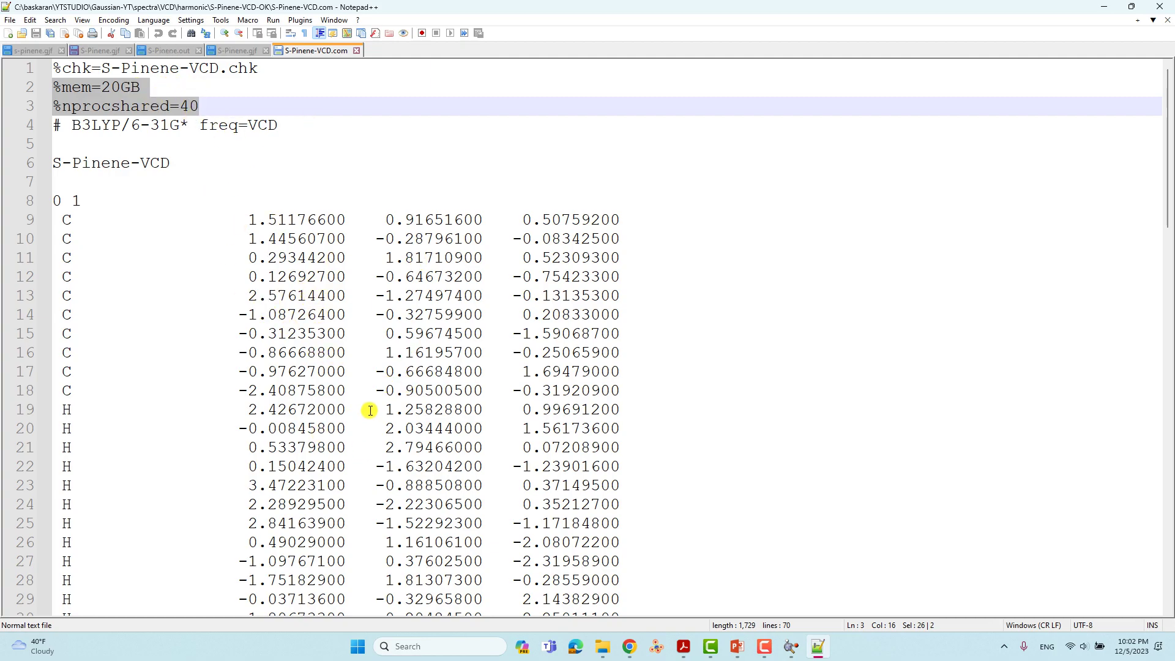
click(90, 89)
drag(199, 106, 48, 92)
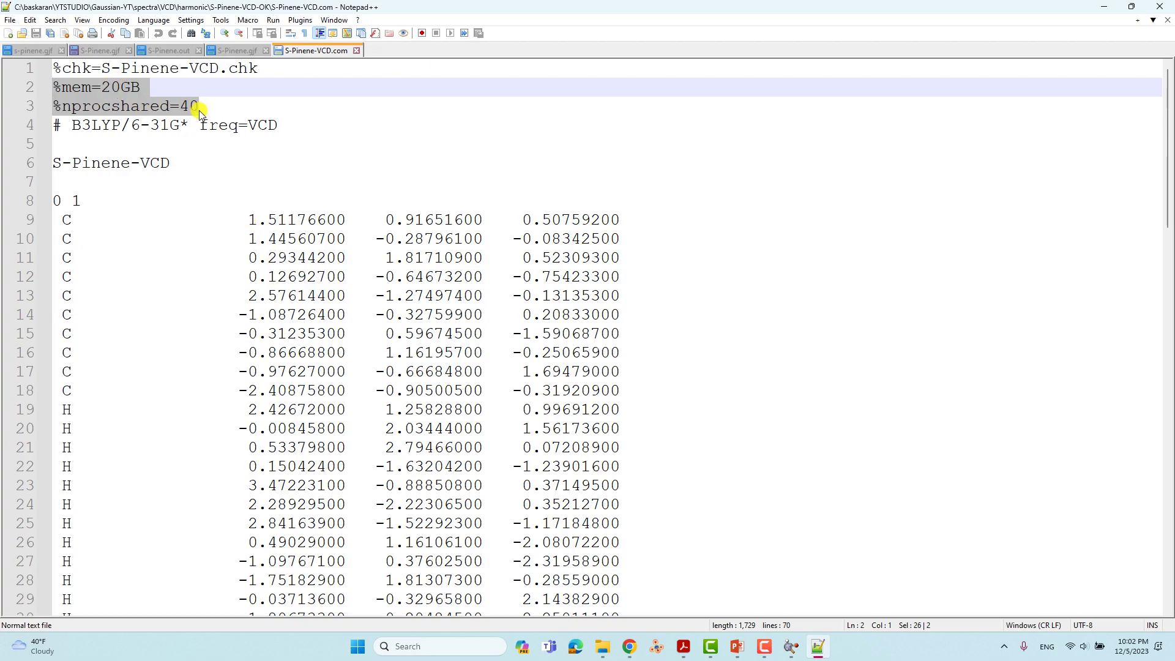
Step: Examine the basis set and the frequency keyword in the route line, and the blank line after it
mouse_move(121, 124)
mouse_down()
mouse_move(73, 125)
mouse_move(176, 126)
mouse_move(140, 126)
mouse_up()
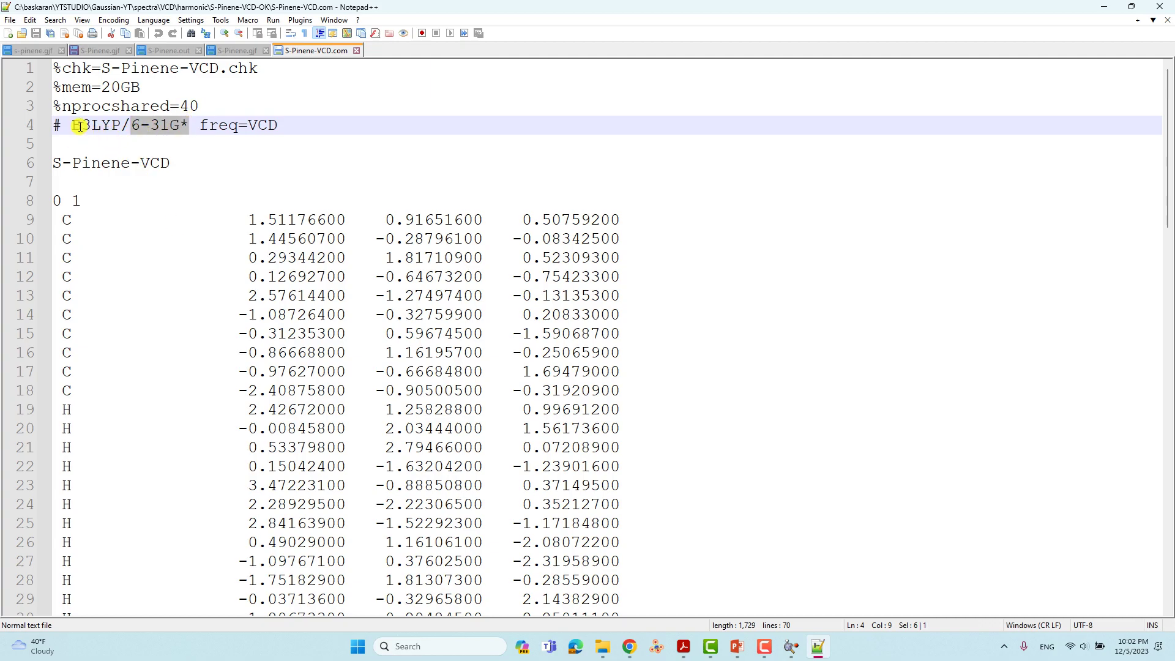
click(203, 127)
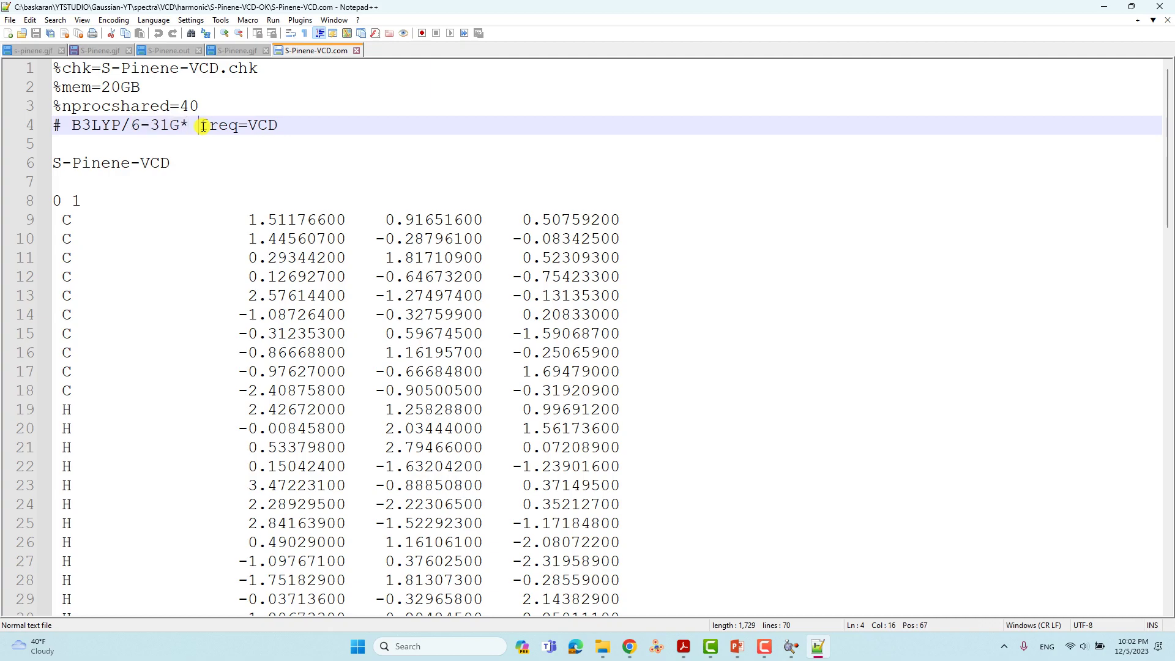
mouse_move(214, 127)
mouse_down()
mouse_move(277, 125)
mouse_move(202, 126)
mouse_up()
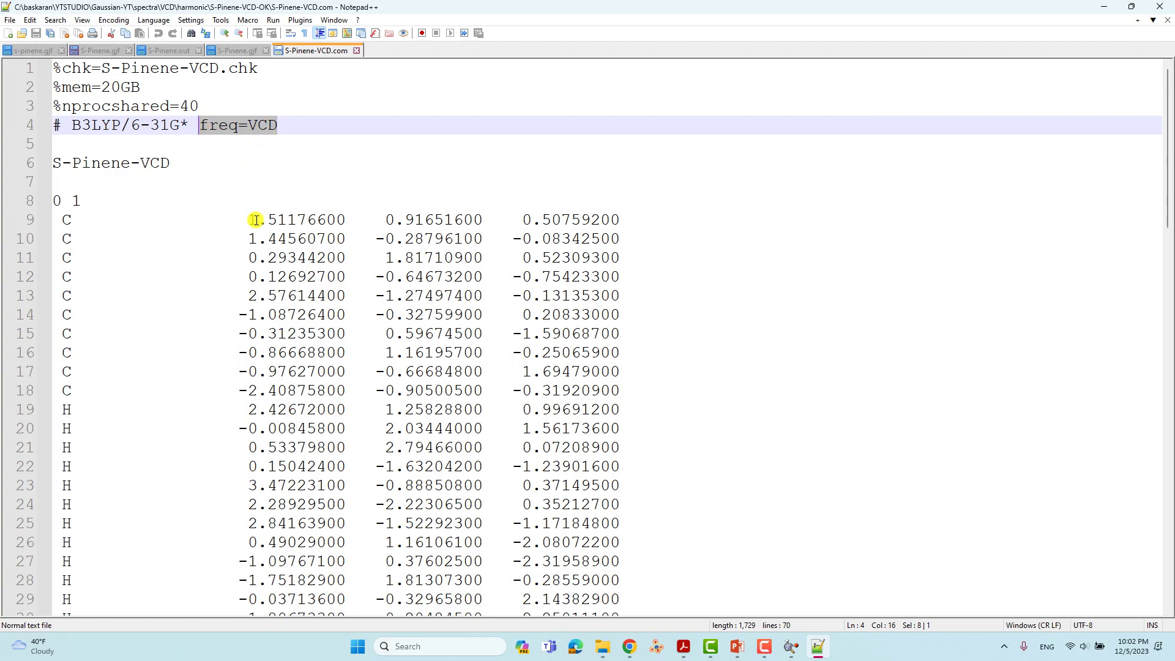
click(101, 147)
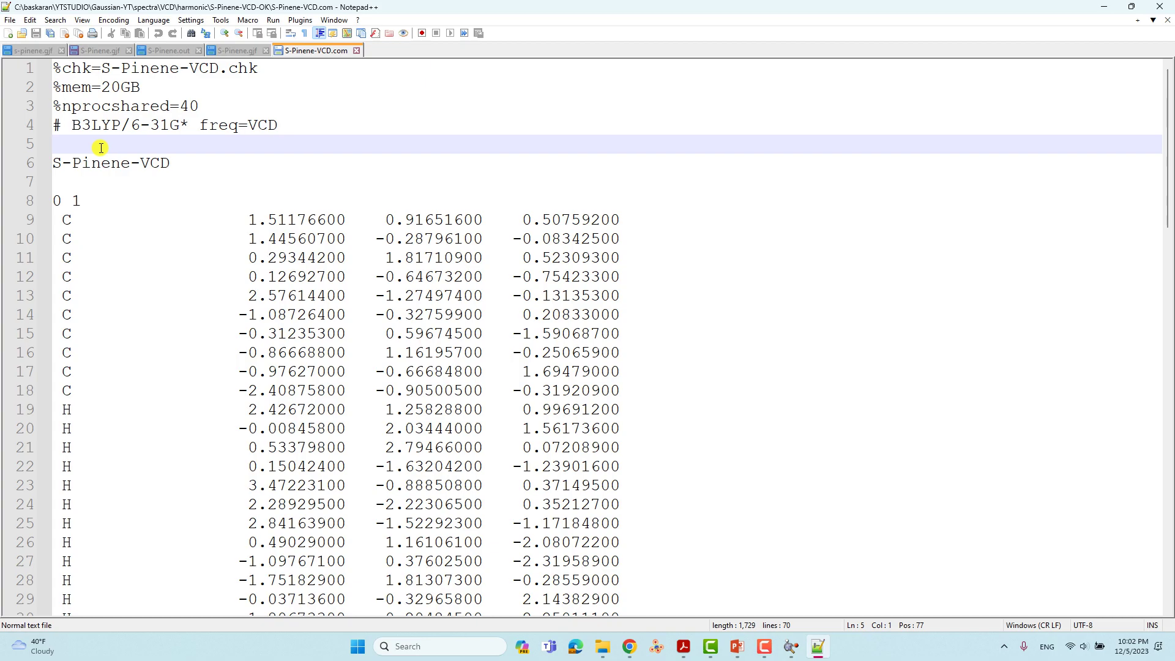
Step: Check the title line, the blank line below it, and the charge and multiplicity values
drag(54, 163, 141, 163)
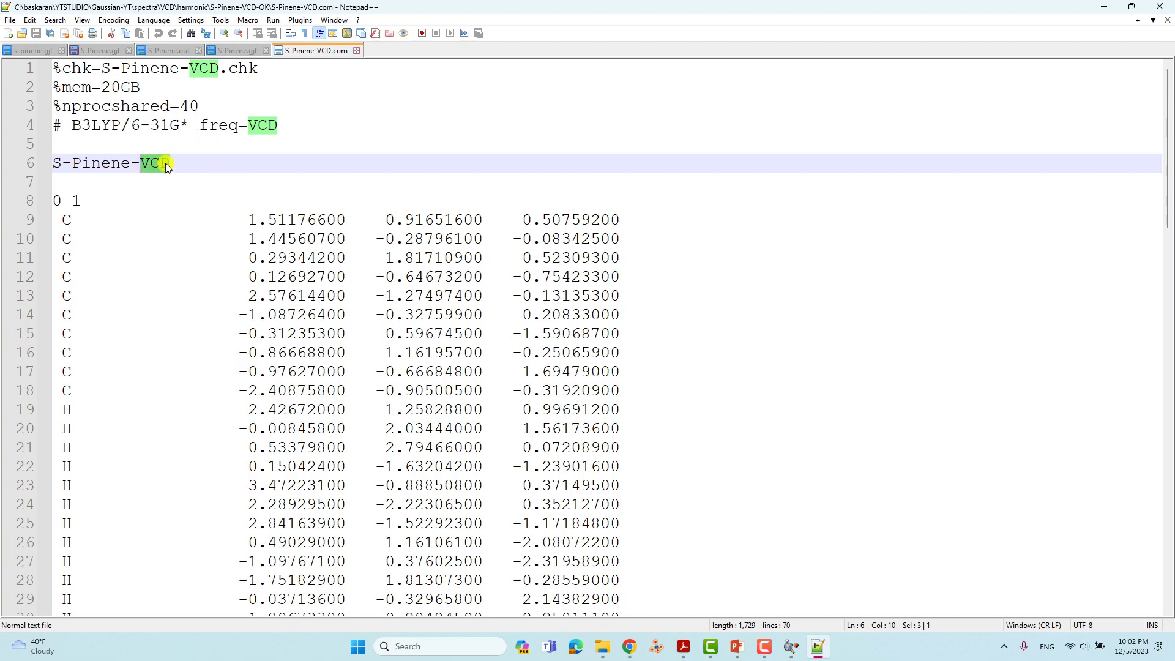
click(73, 182)
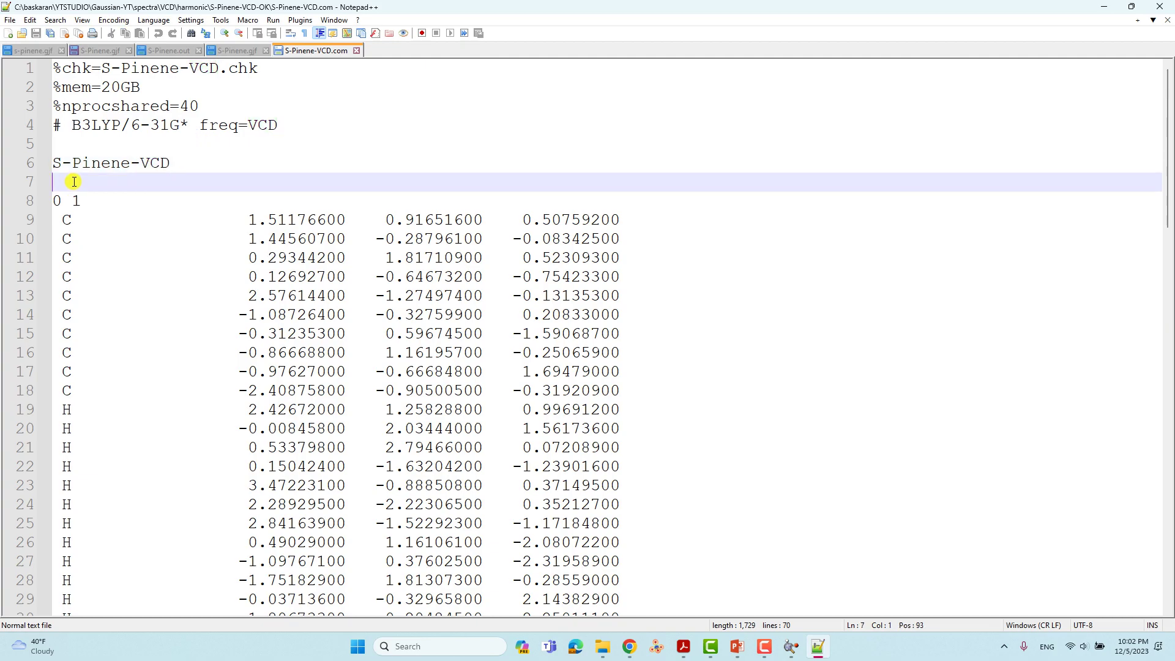
scroll(74, 182, down, 1)
double_click(63, 147)
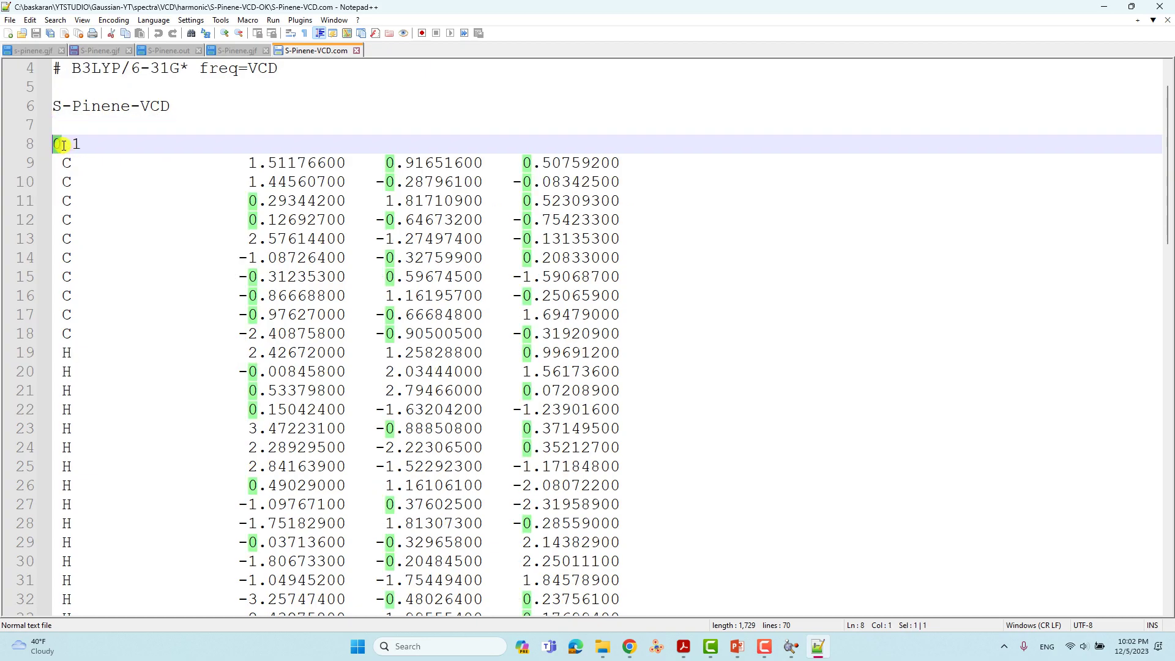
double_click(81, 144)
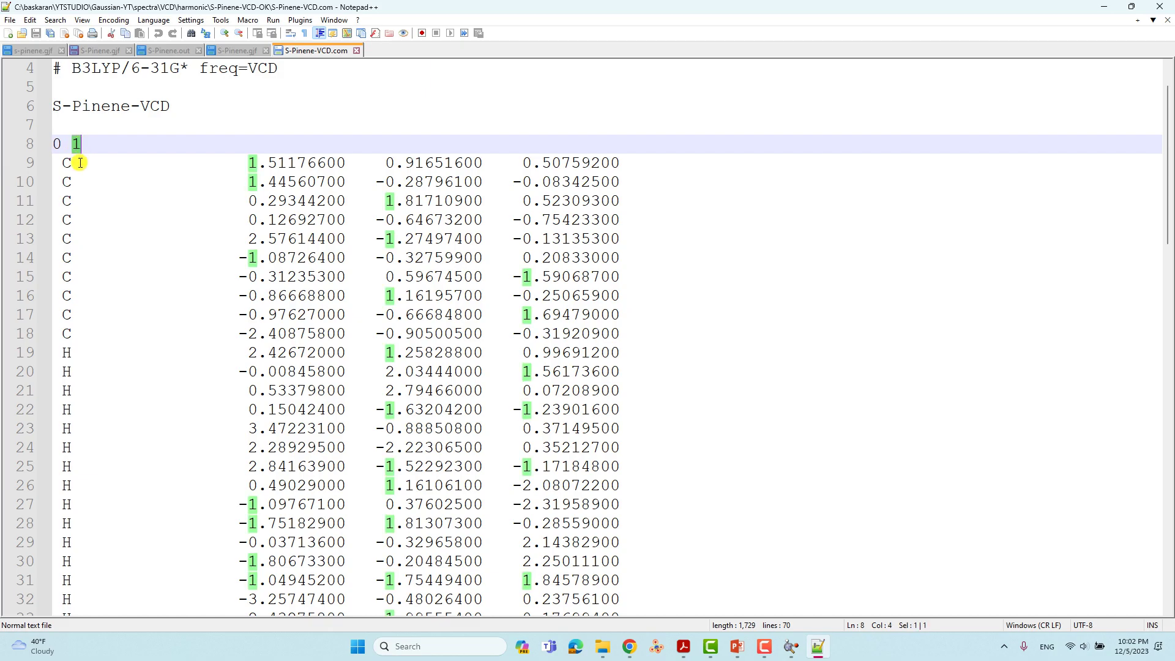
Step: Highlight and review the full block of atomic coordinates in S-Pinene-VCD.com
drag(55, 161, 666, 197)
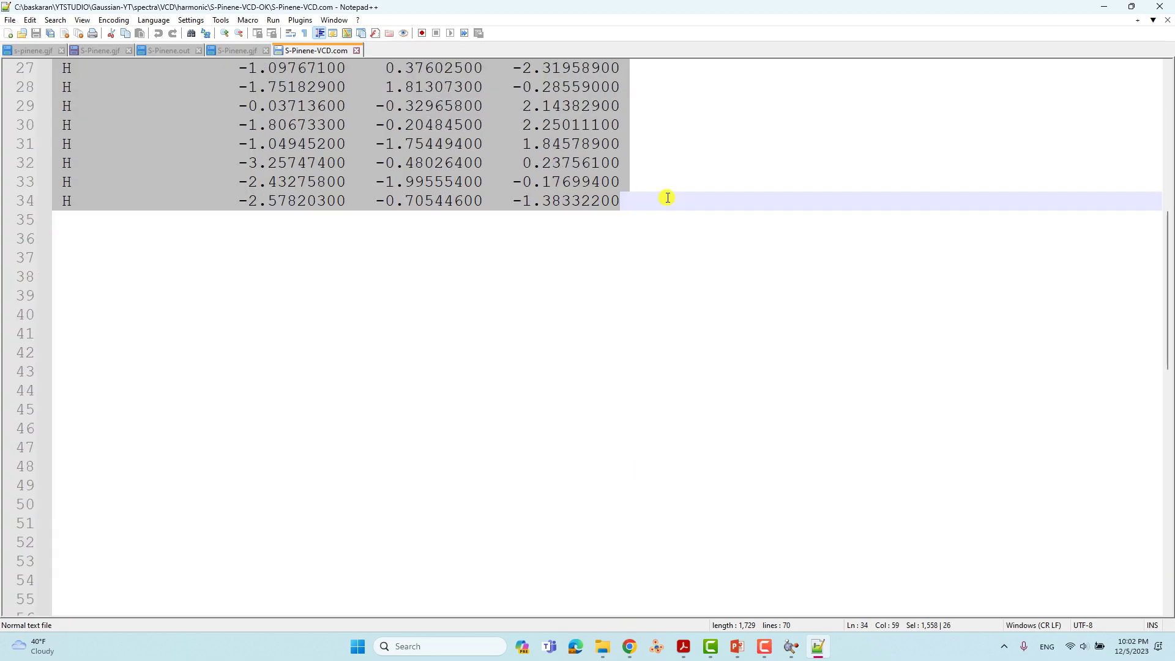
scroll(667, 198, up, 9)
scroll(664, 208, down, 7)
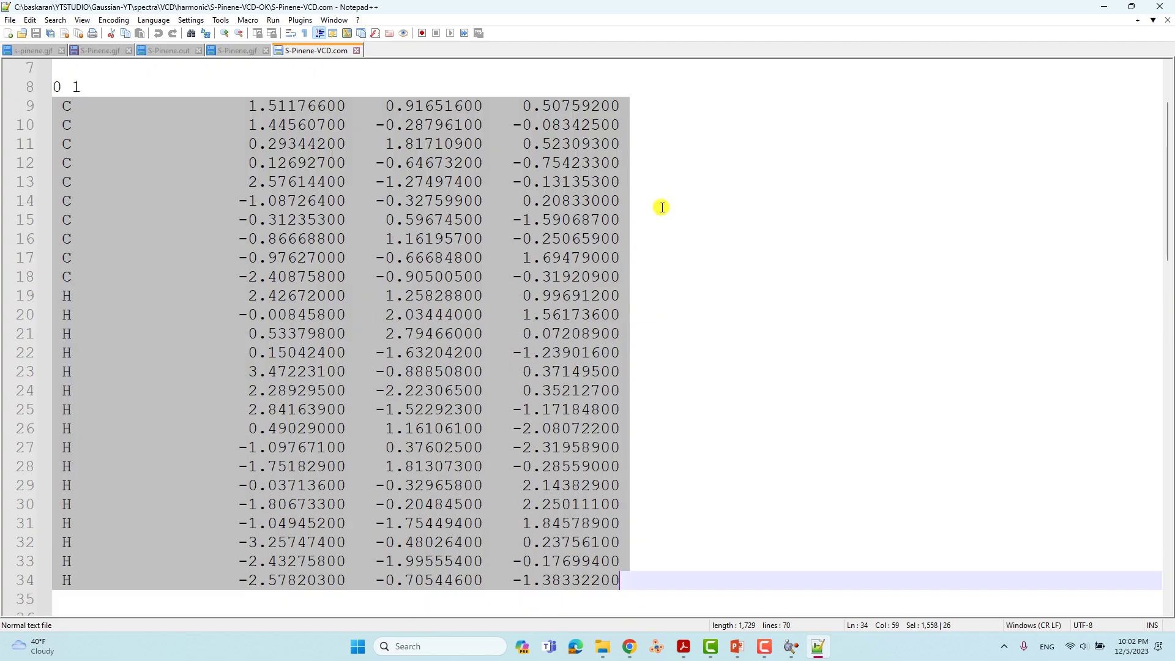
Step: Add four blank lines below the last coordinate row of S-Pinene-VCD.com and save the file
click(73, 321)
key(Return)
key(Return)
key(Return)
key(Return)
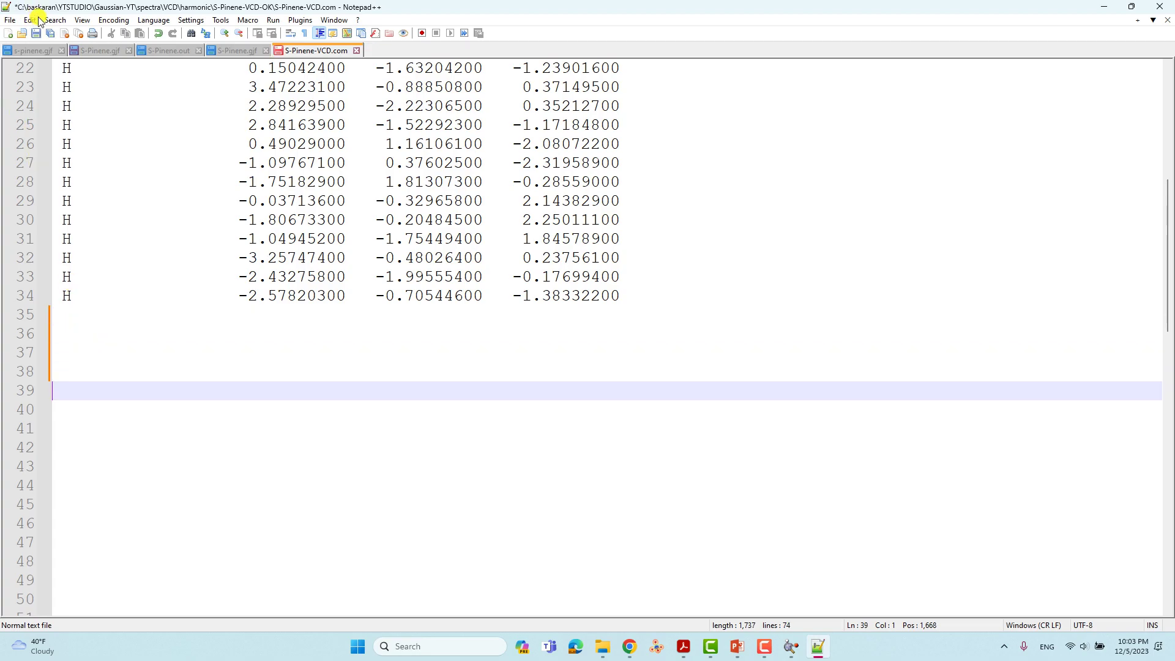
click(36, 33)
Step: Recheck the freq=VCD keyword in the route line and the block of optimized atomic coordinates
scroll(126, 151, up, 7)
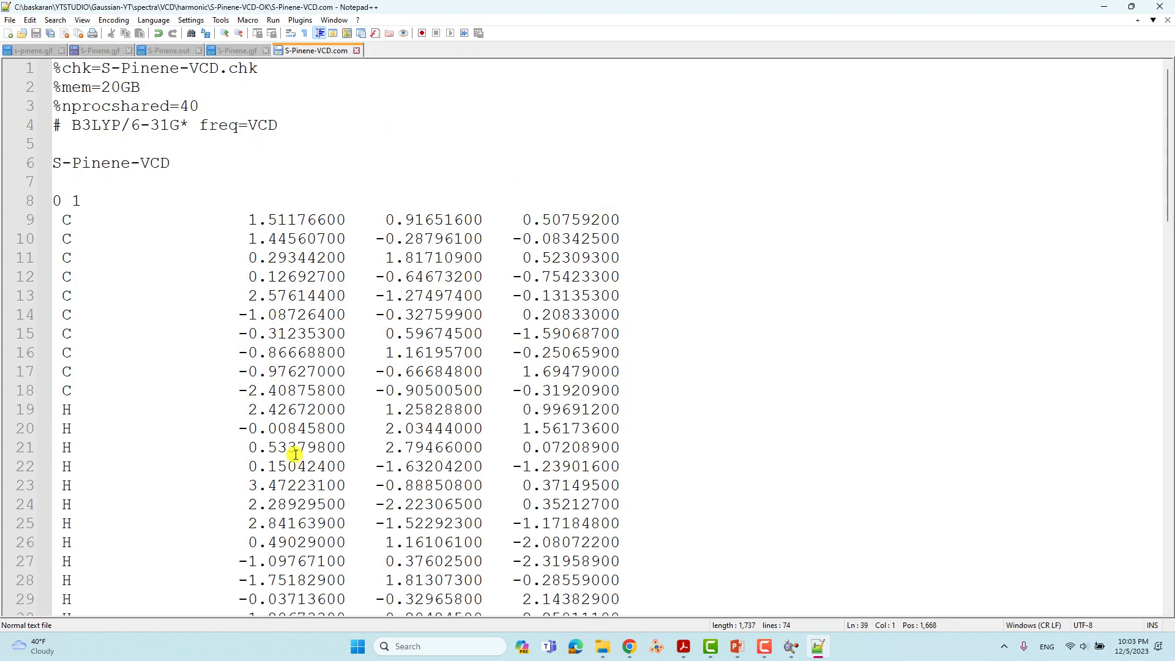
drag(201, 125, 279, 125)
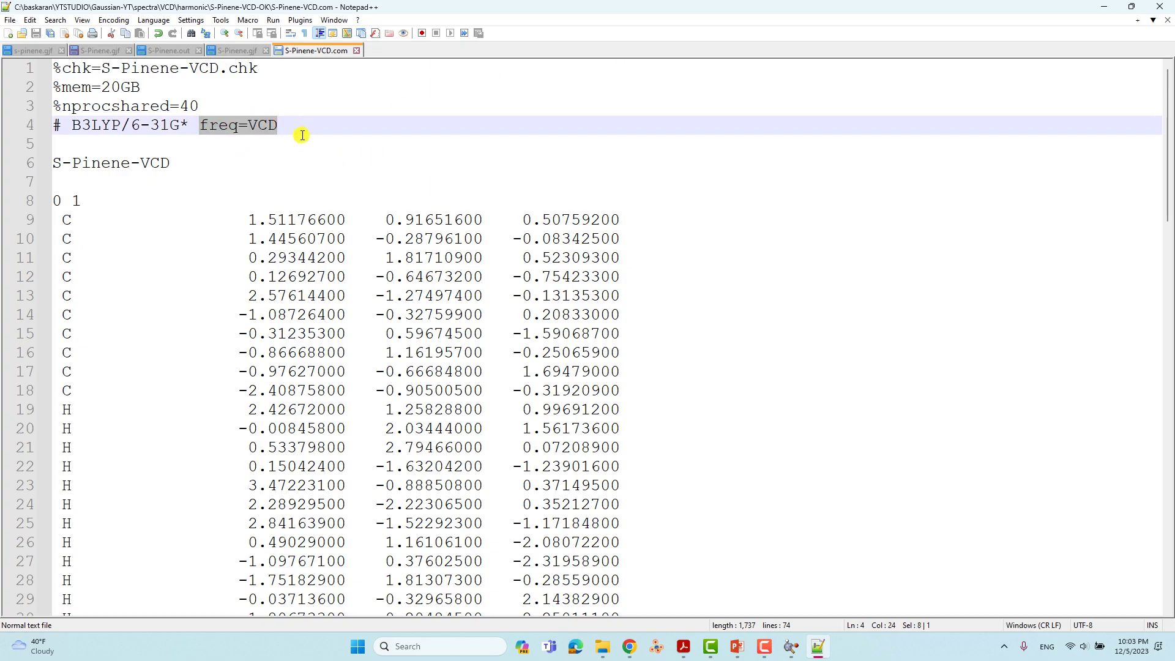
drag(56, 221, 642, 498)
scroll(721, 244, up, 5)
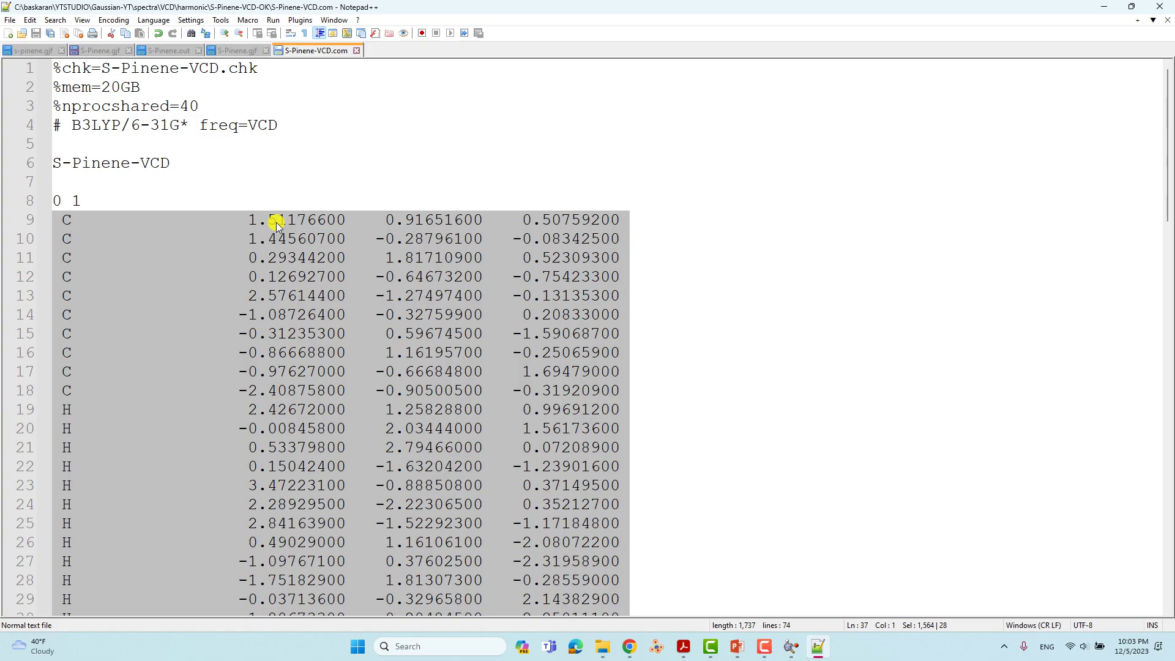
Step: Close all open documents in the text editor and return to the S-Pinene-VCD-OK folder
click(9, 20)
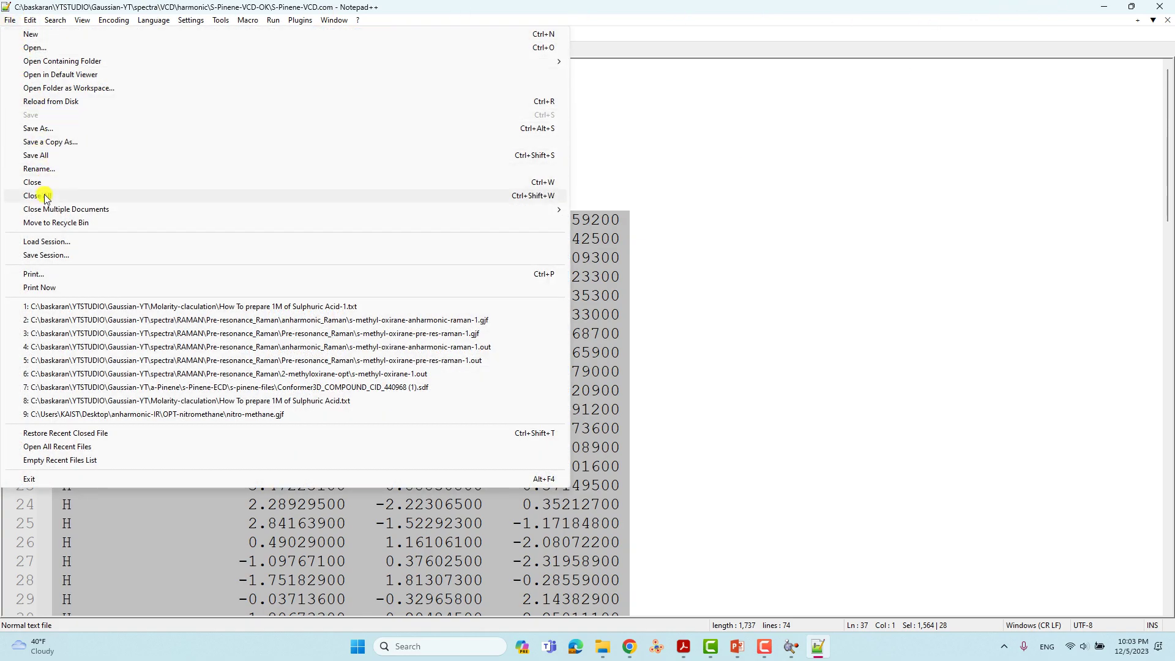
click(46, 197)
click(640, 368)
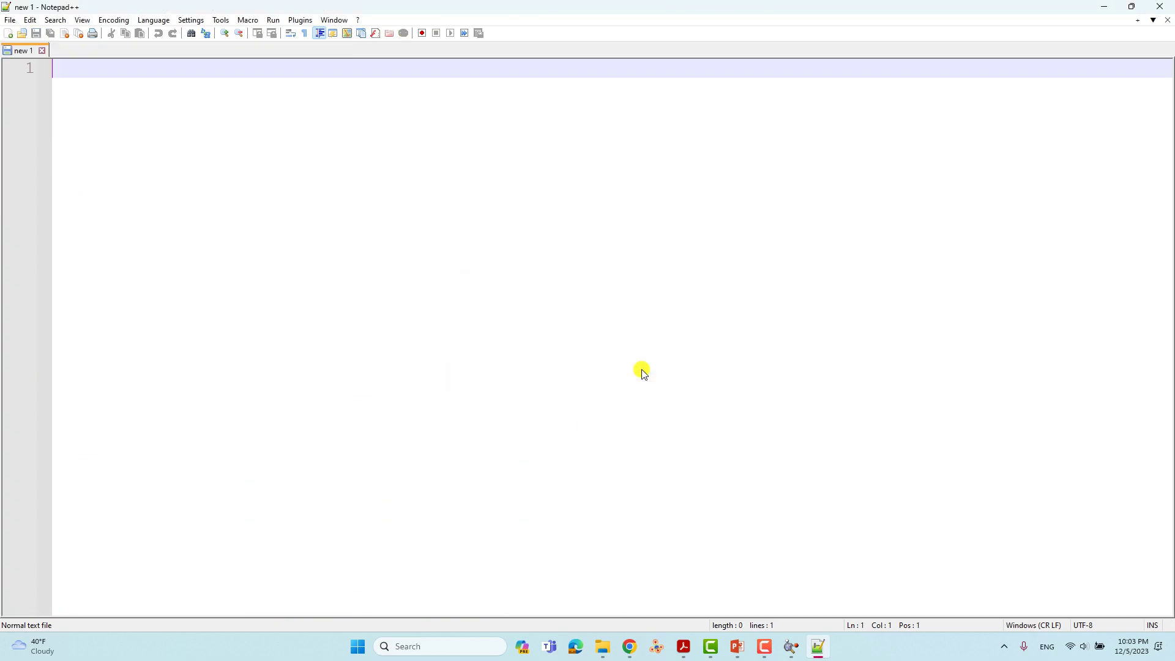
click(1105, 6)
click(457, 343)
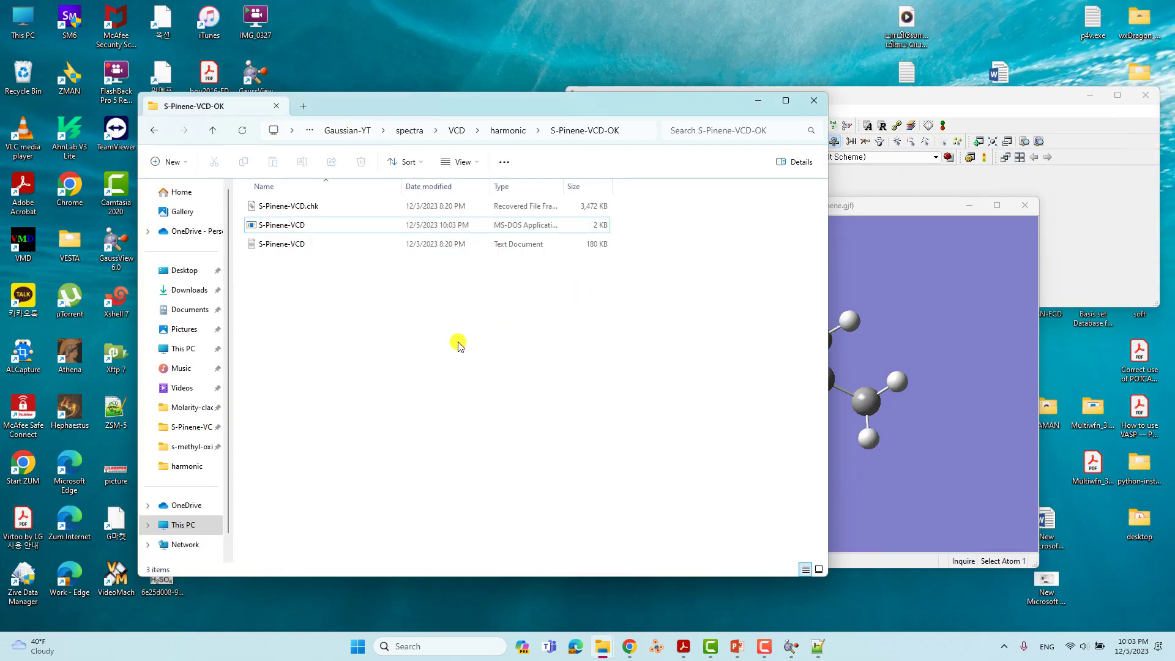
Step: Open the S-Pinene-VCD.log output from the S-Pinene-VCD-OK folder in Notepad++
click(270, 246)
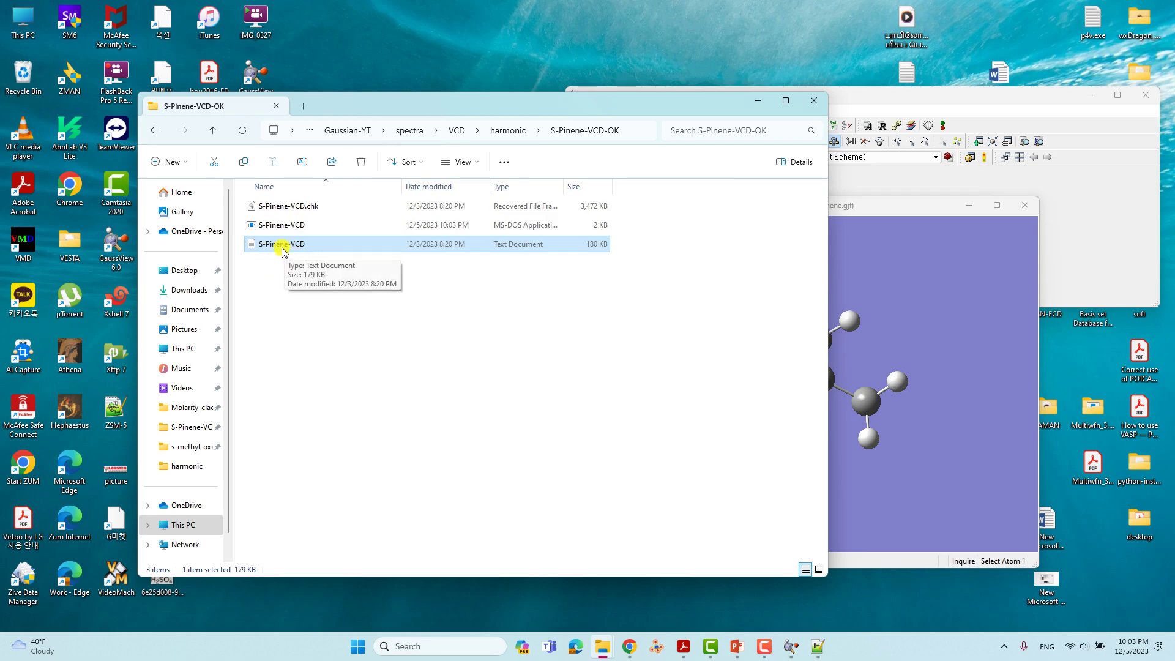
right_click(281, 247)
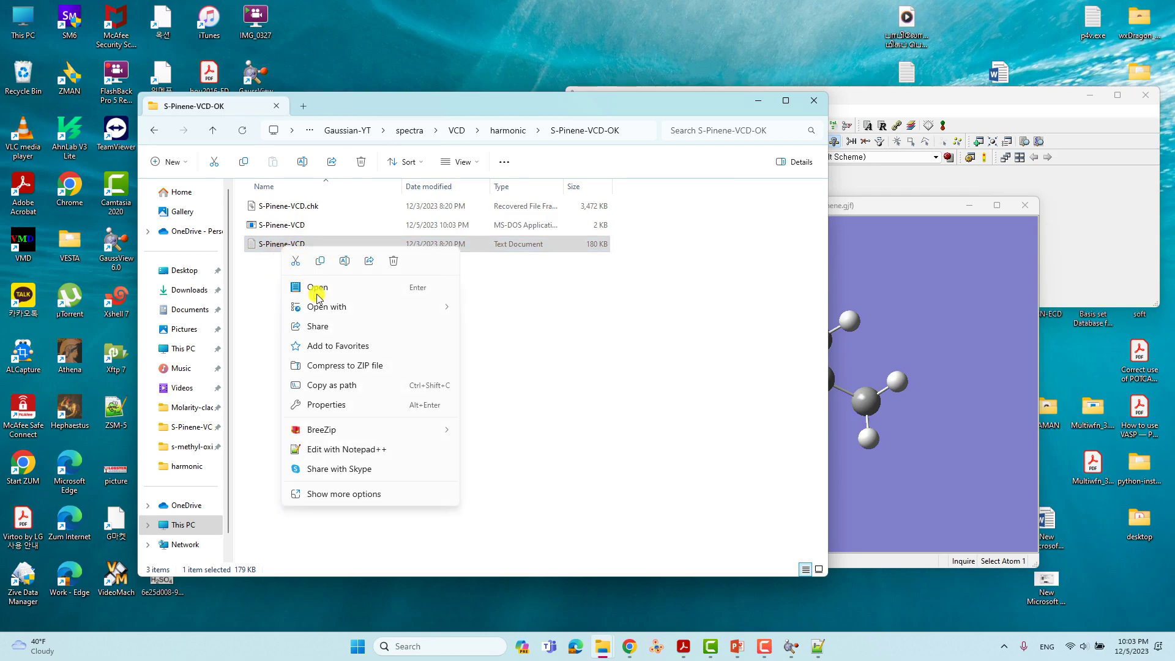
click(342, 448)
Step: Examine the log's route line, checking the method, basis set and freq=VCD keyword
scroll(445, 214, down, 20)
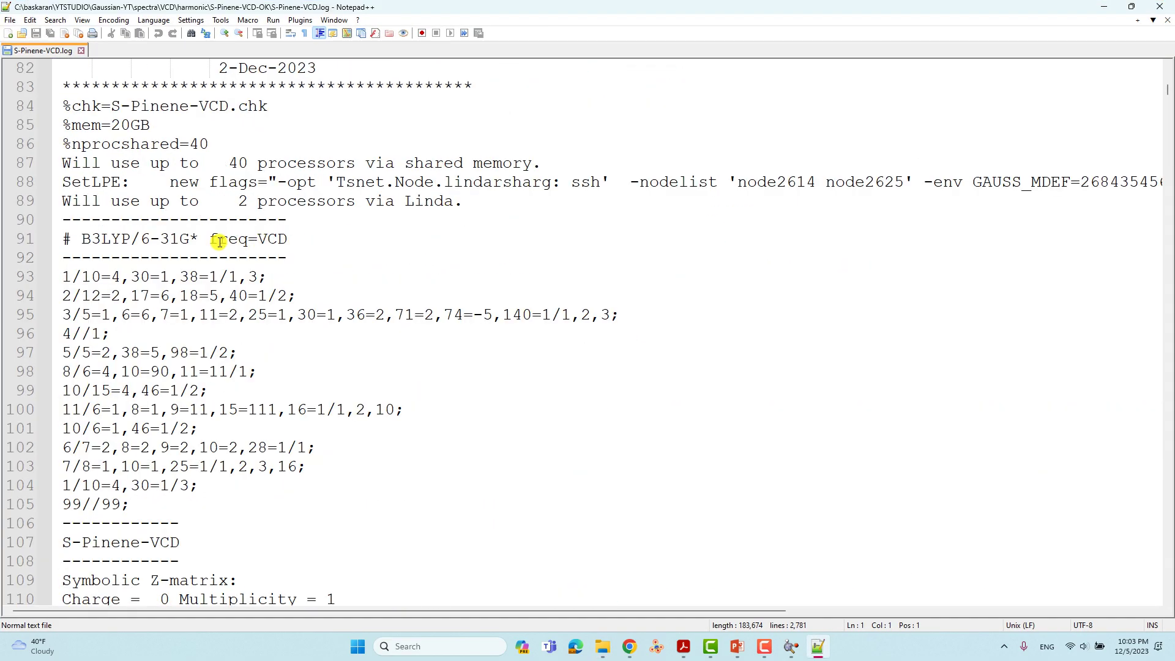
click(72, 241)
drag(74, 241, 293, 238)
click(114, 243)
click(150, 240)
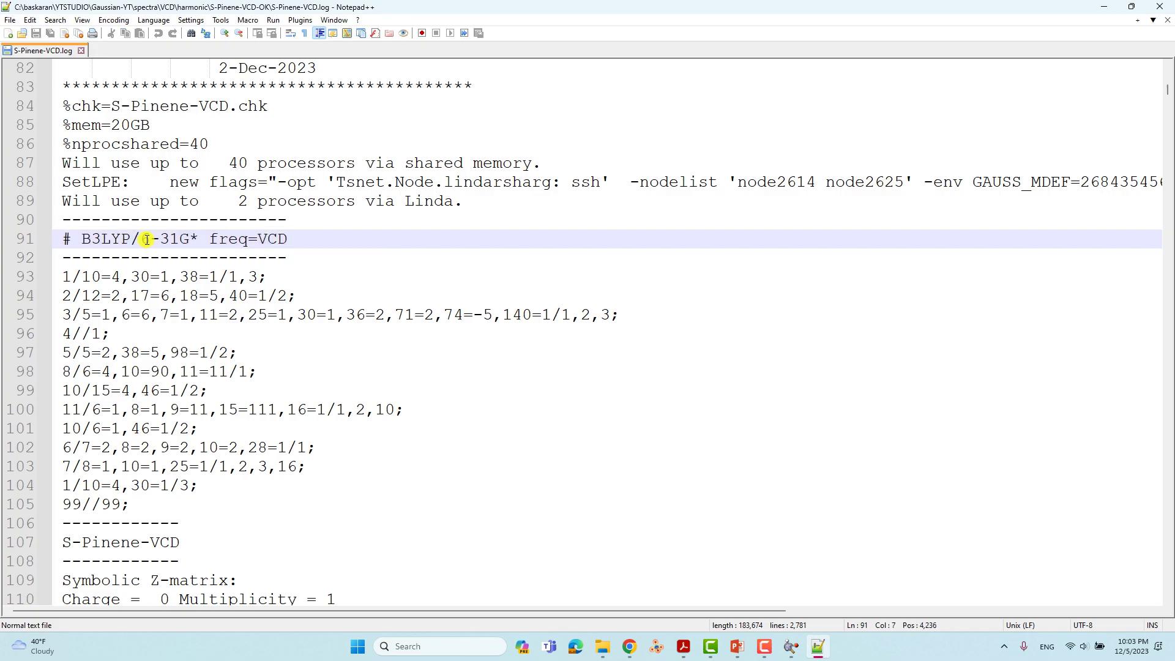
drag(211, 241, 288, 240)
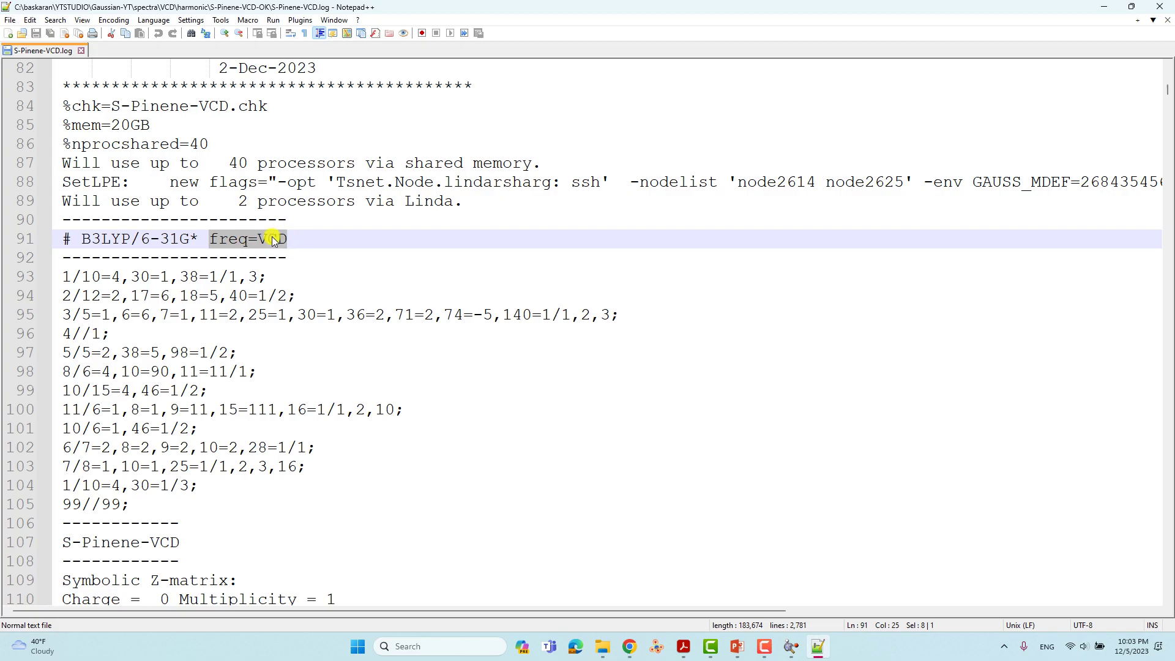
Step: Go to the end of S-Pinene-VCD.log and highlight the final termination line
scroll(857, 218, down, 20)
drag(1166, 111, 1138, 581)
scroll(868, 453, up, 5)
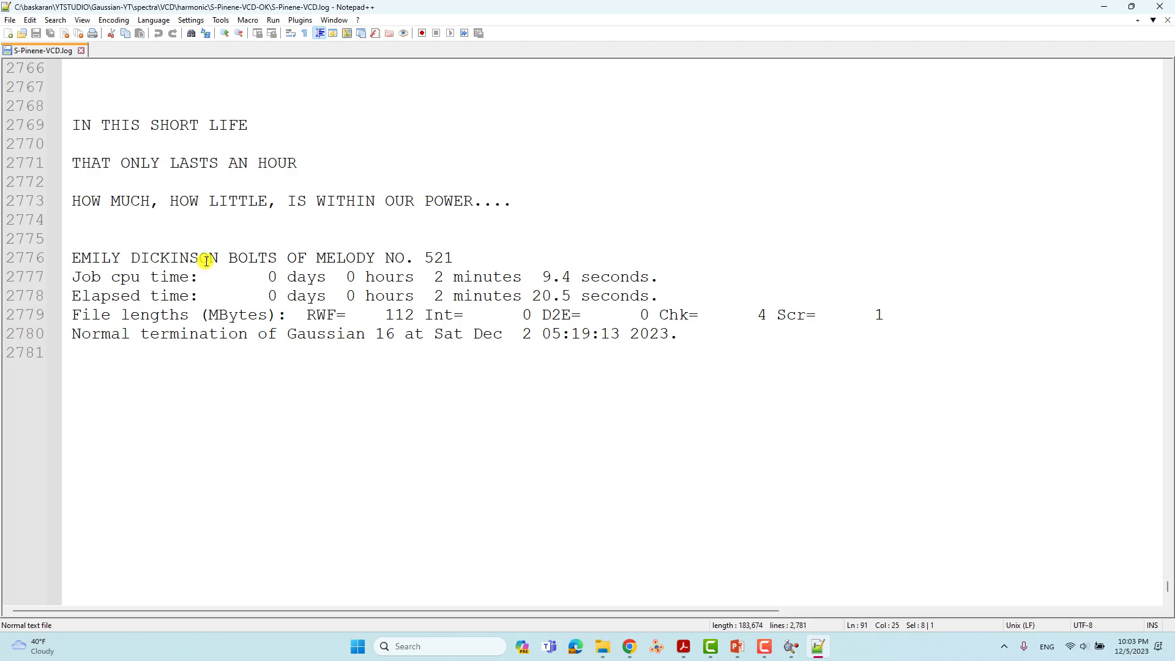
drag(72, 333, 678, 338)
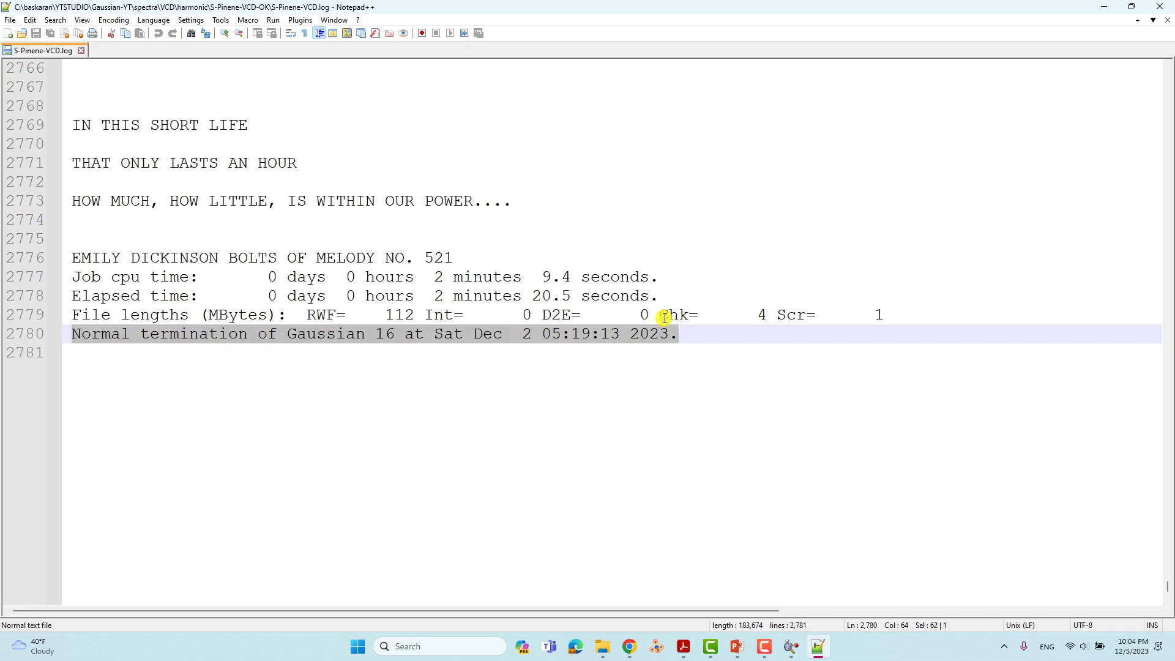
Step: Close the text editor holding the log, the molecule view window and GaussView
scroll(828, 273, up, 11)
scroll(836, 267, up, 11)
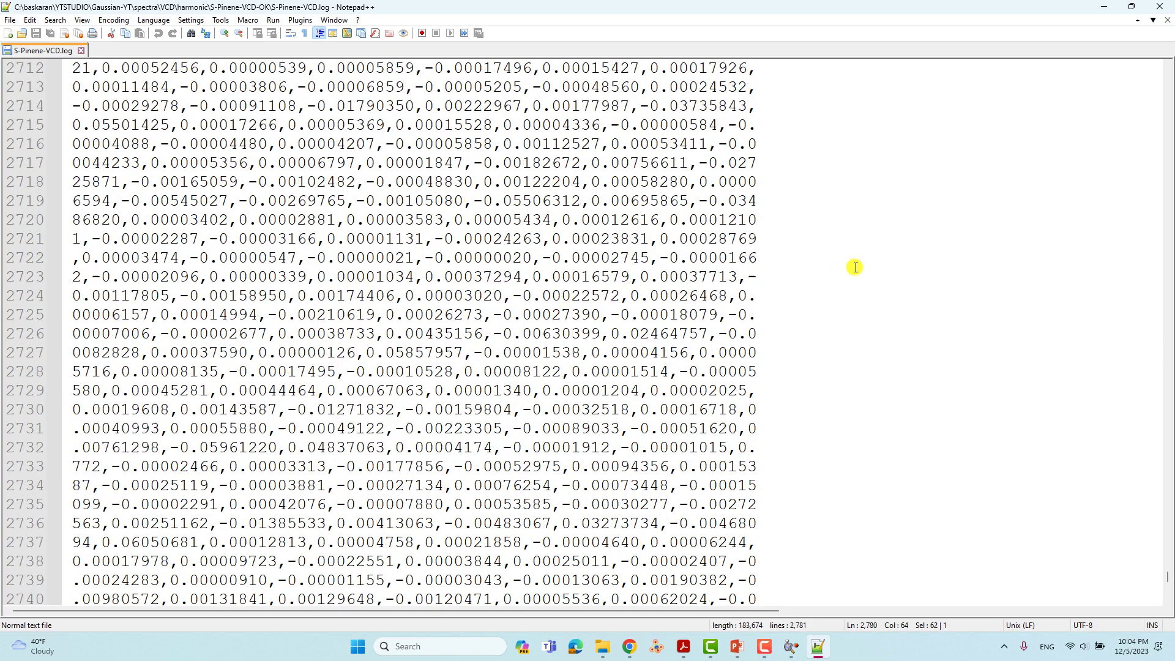
click(1160, 6)
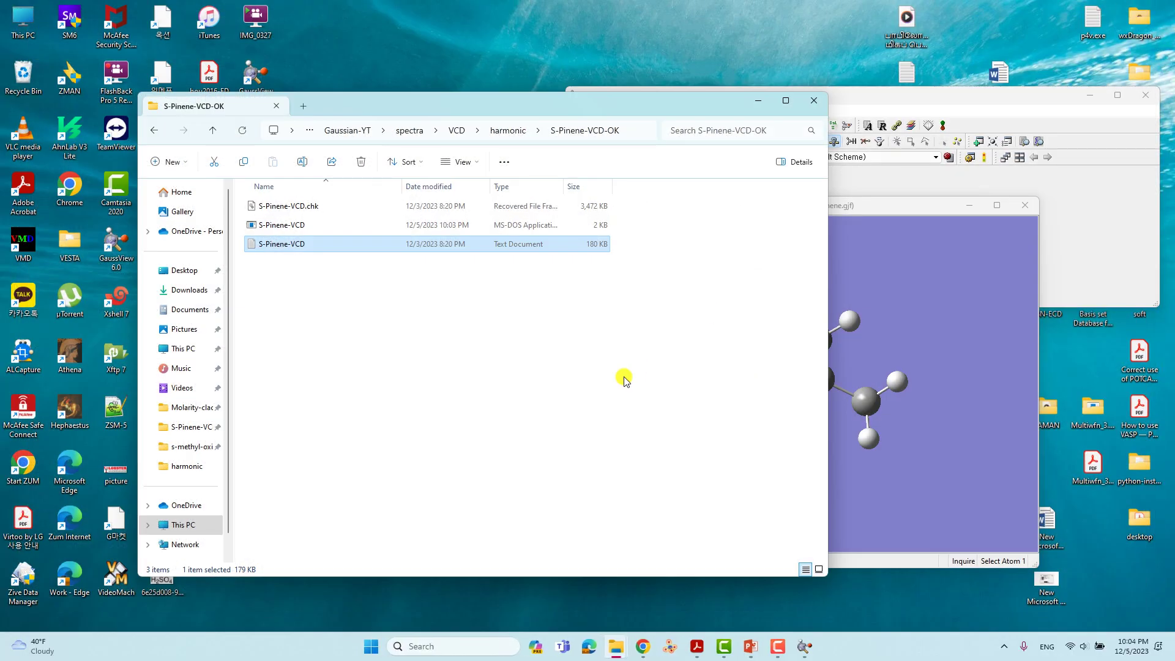
click(902, 333)
click(1020, 207)
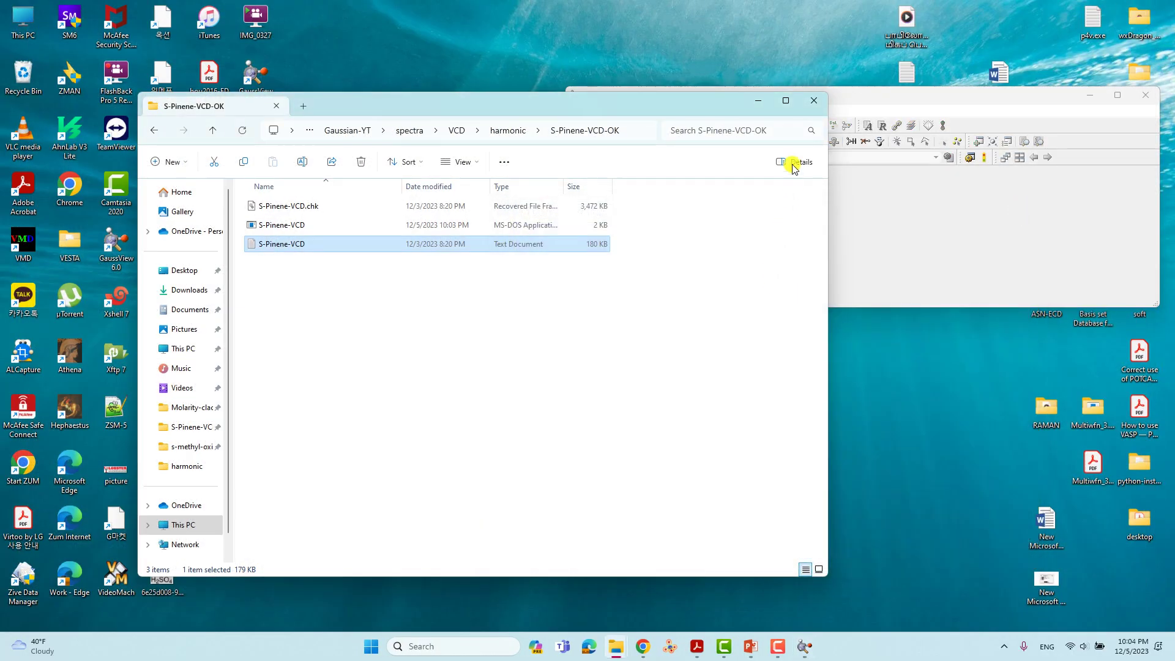
drag(702, 105, 616, 105)
click(1142, 96)
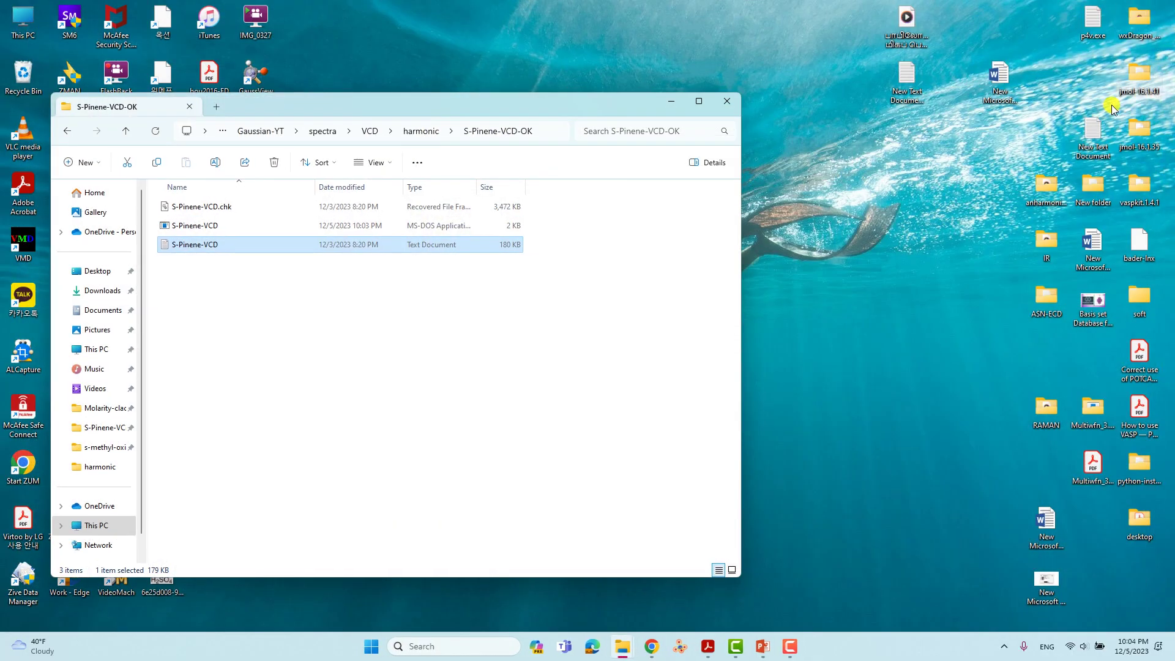
Step: Open the Multiwfn_3.8_dev_bin_Win64 folder from the desktop and launch Multiwfn
double_click(1093, 420)
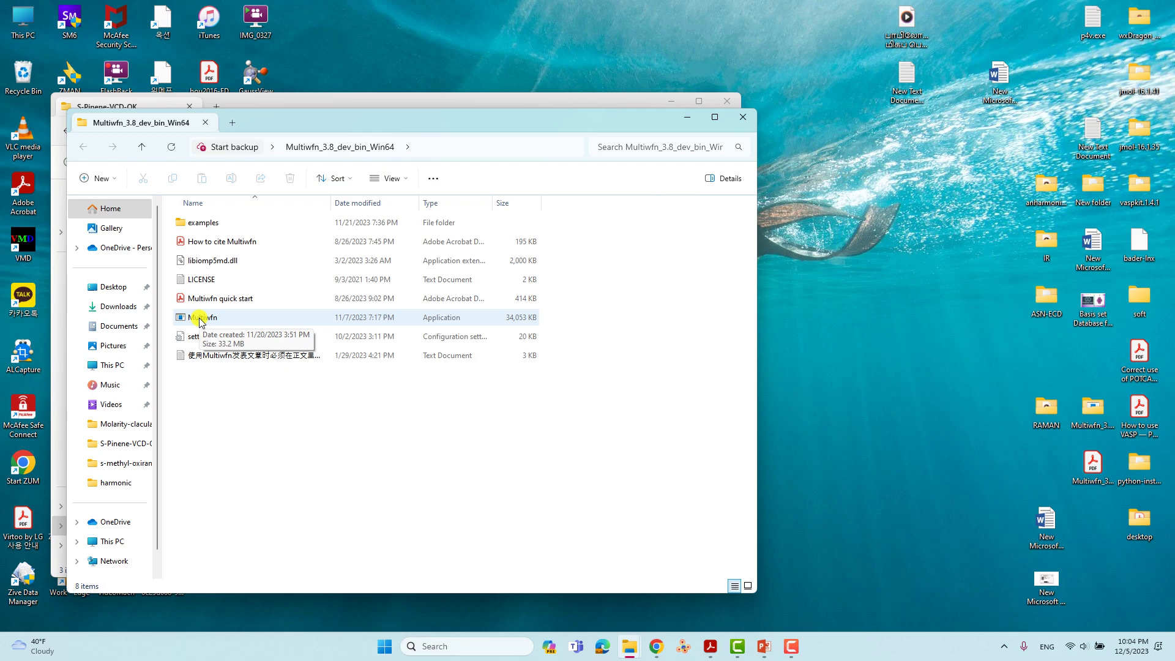
click(201, 318)
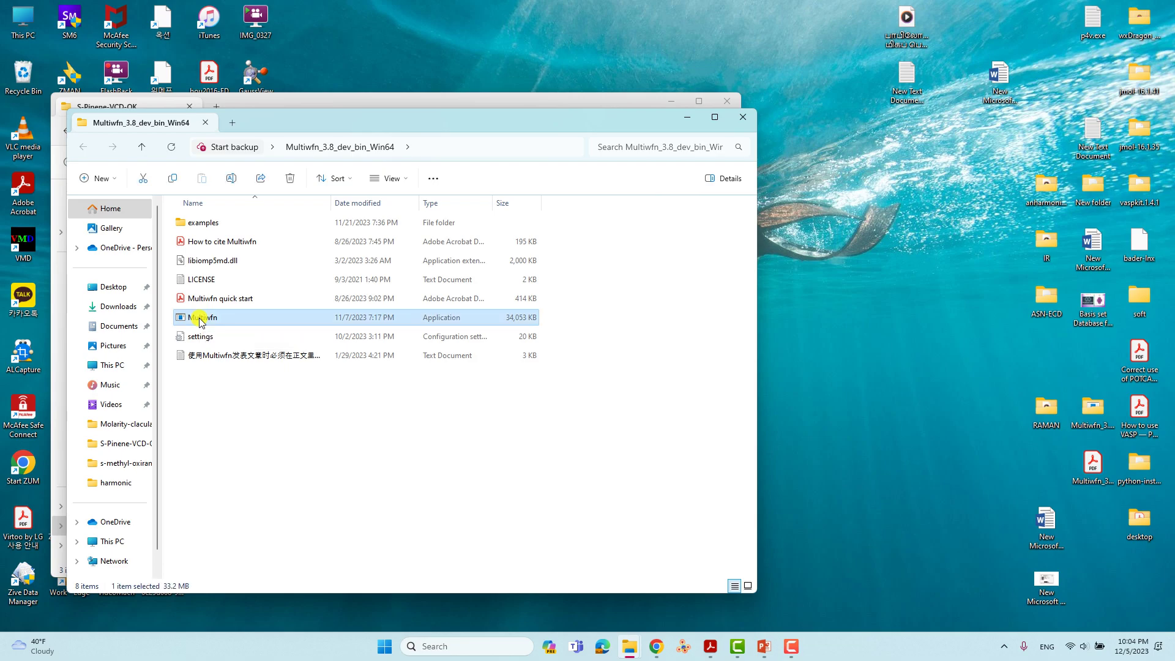
double_click(200, 318)
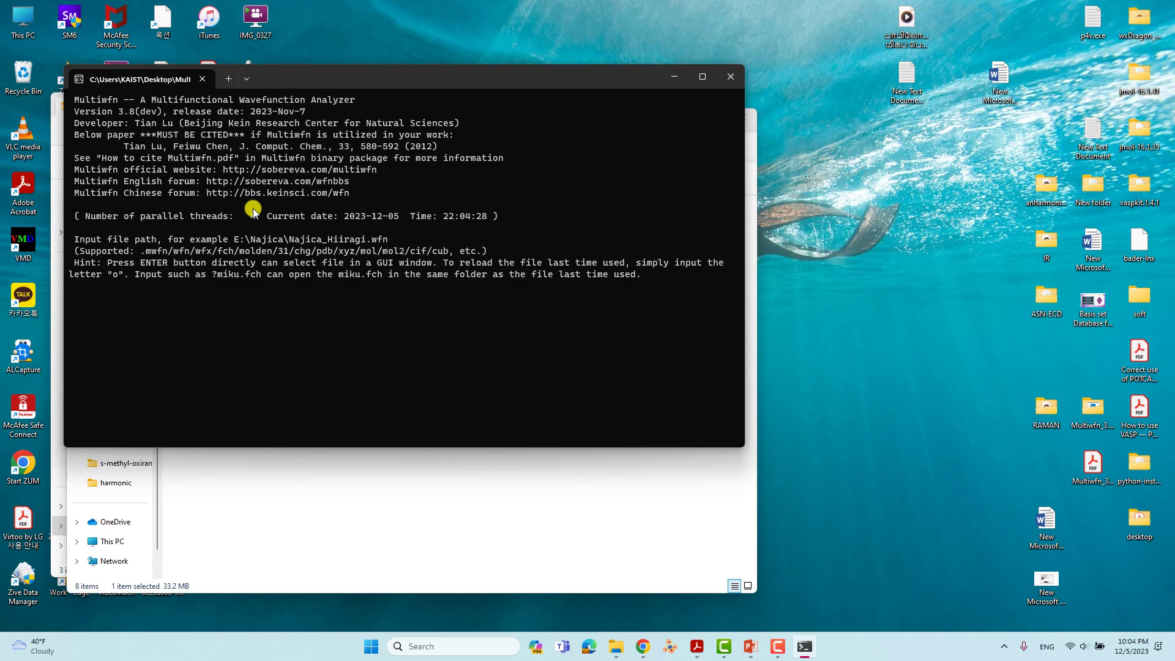
Step: Load the S-Pinene-VCD text output into Multiwfn from the spectra, VCD, harmonic, S-Pinene-VCD-OK folder
key(Return)
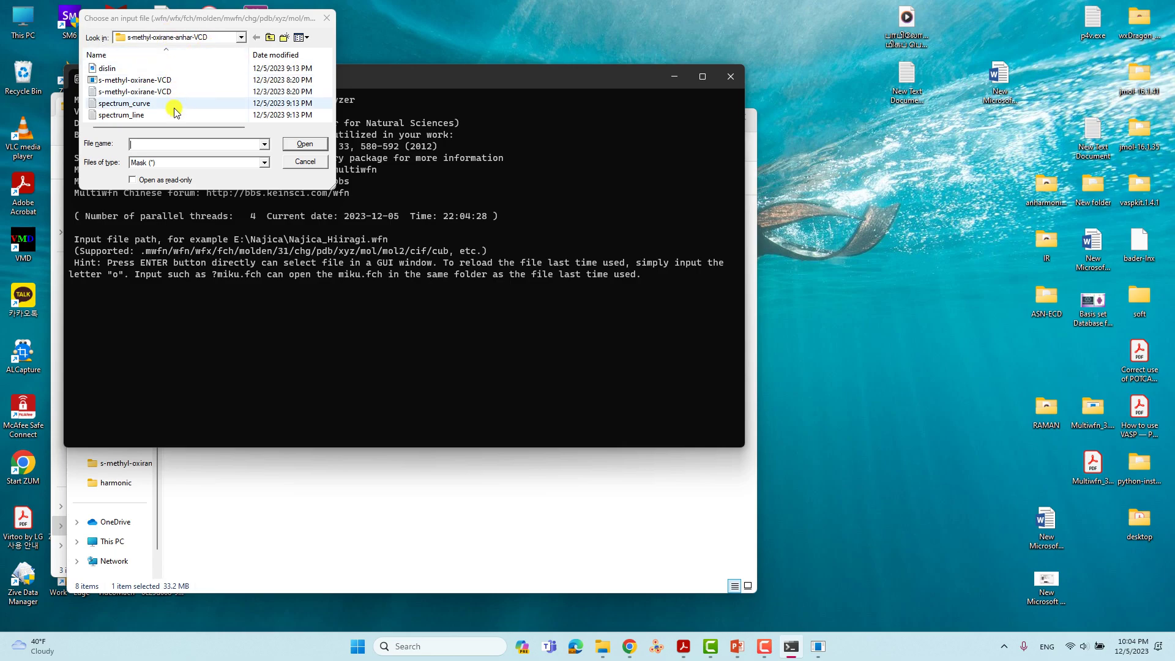
click(269, 38)
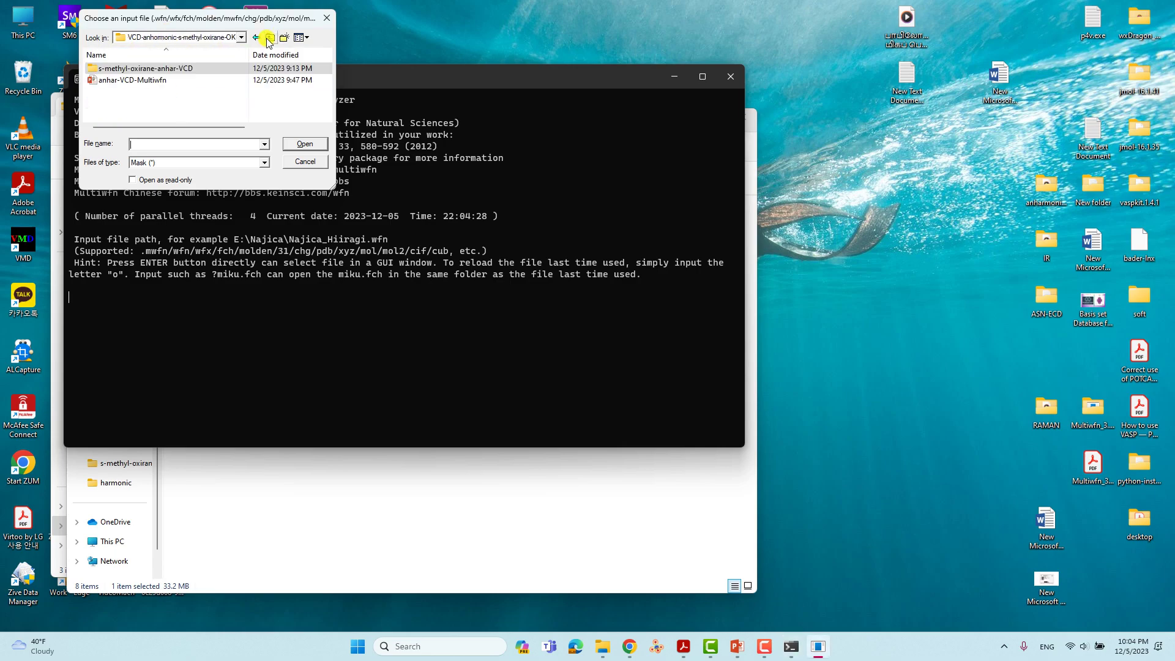
click(269, 37)
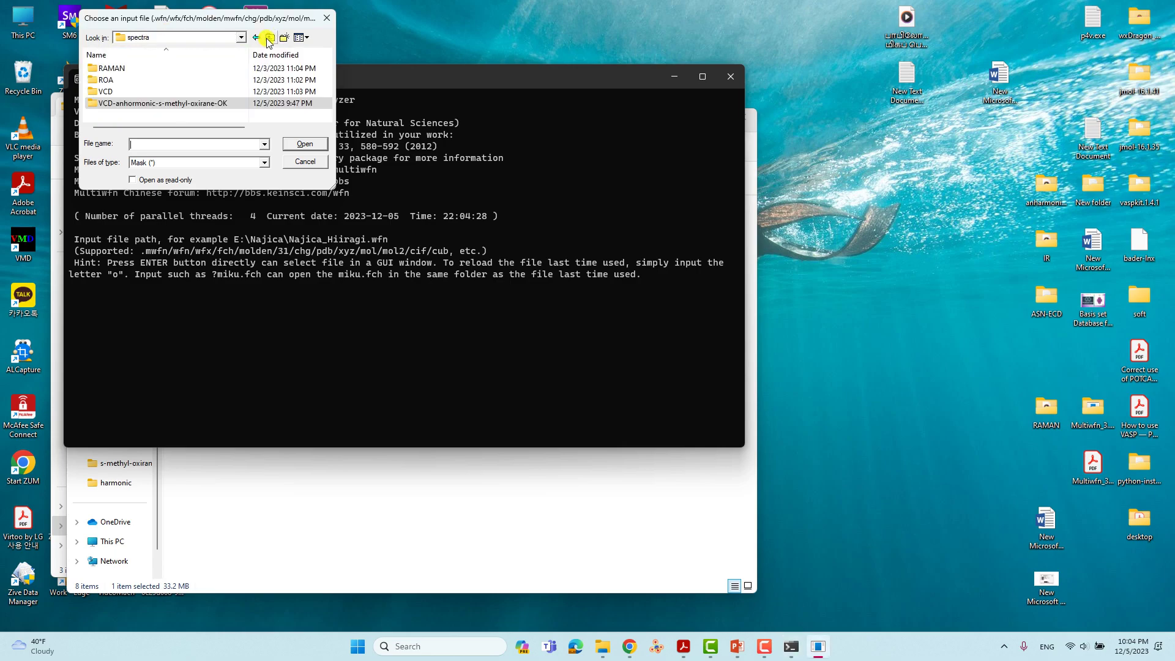
double_click(108, 92)
double_click(123, 69)
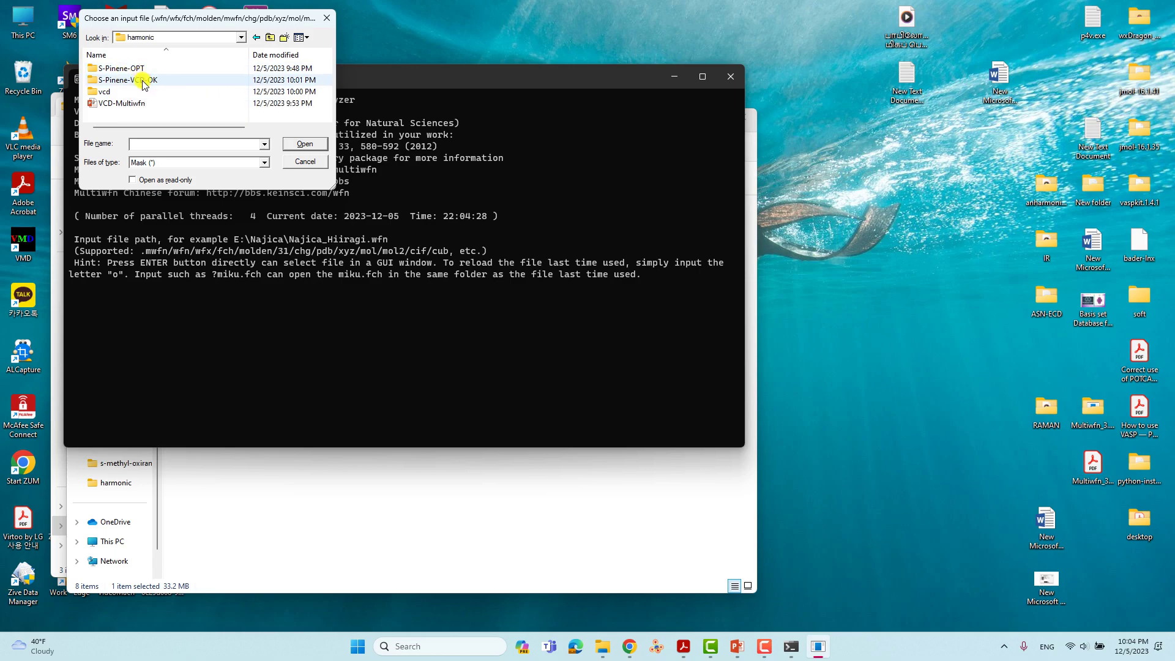
double_click(142, 81)
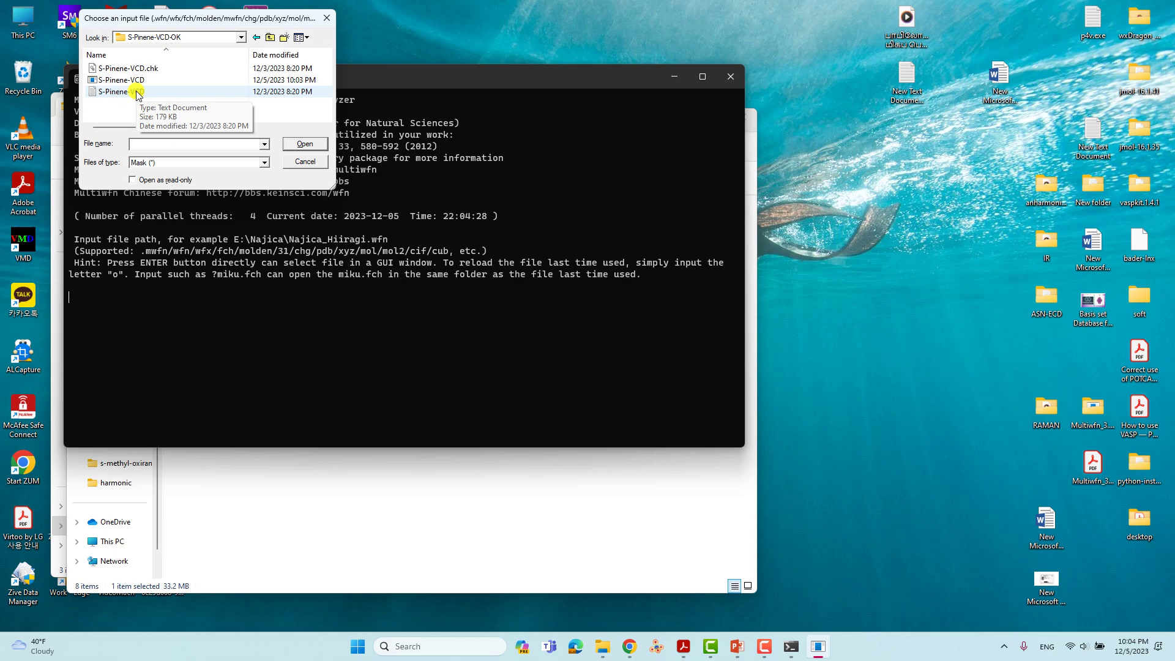
click(122, 92)
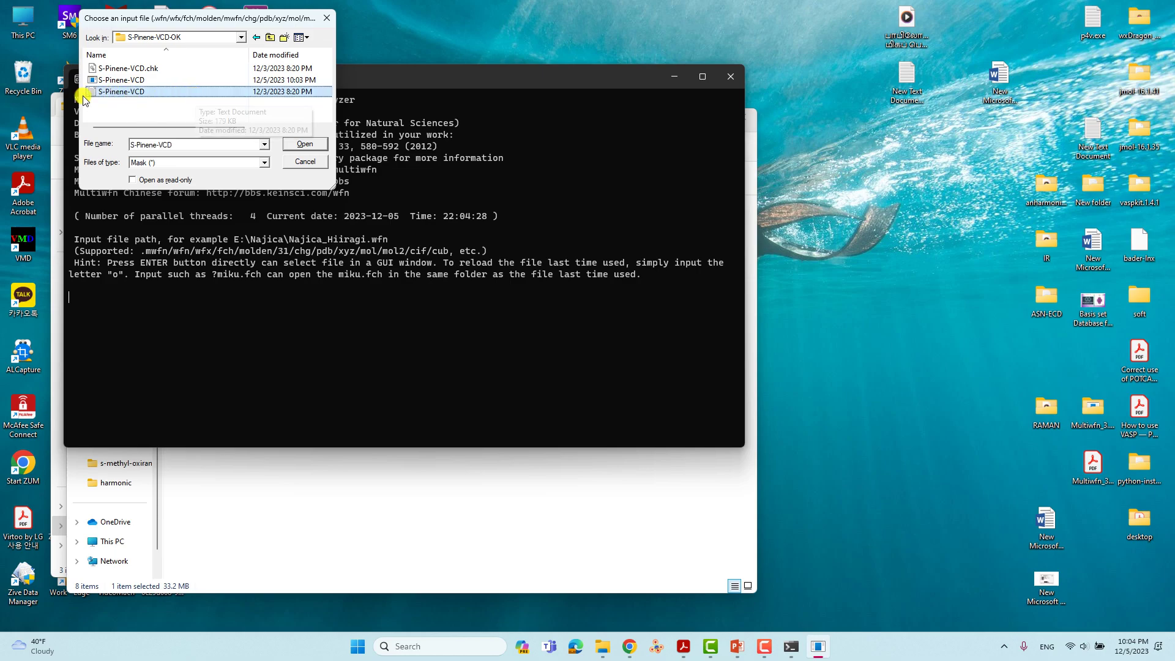
click(306, 145)
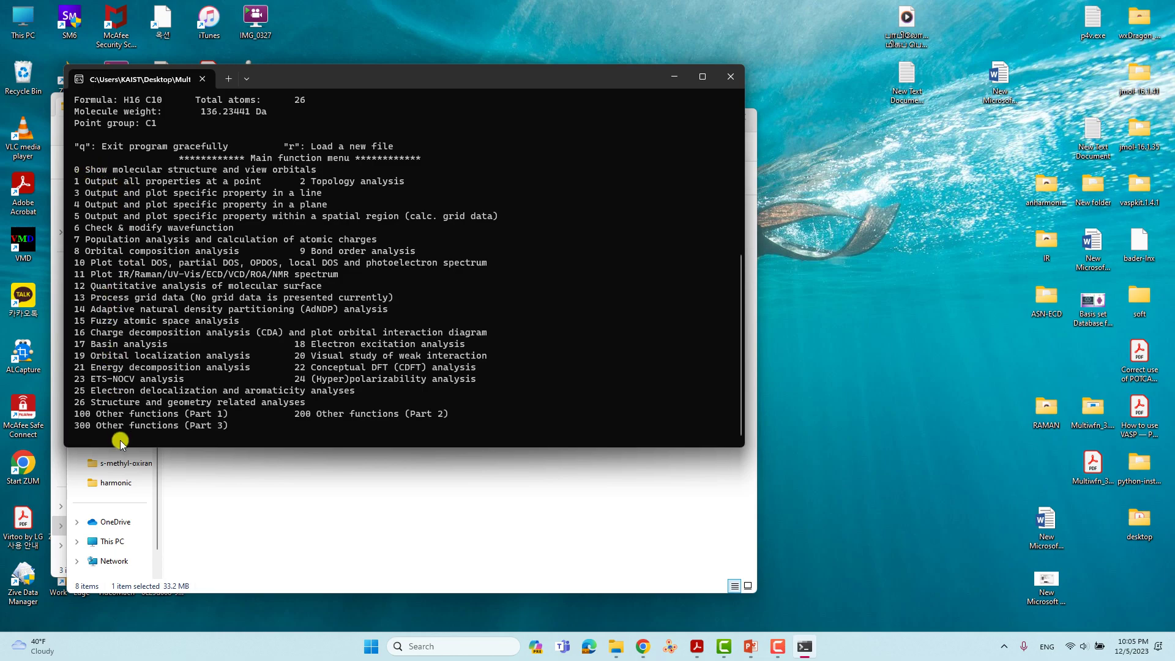
Step: Choose function 11 for plotting spectra and select spectrum type 5, VCD
drag(343, 274, 88, 282)
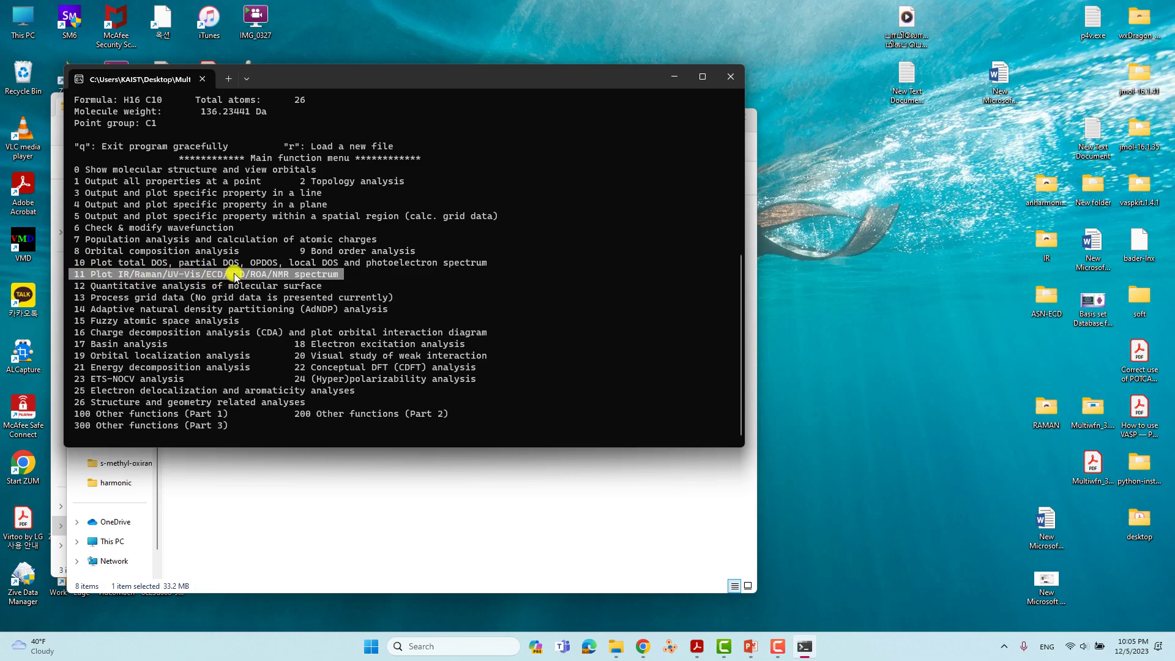
click(111, 435)
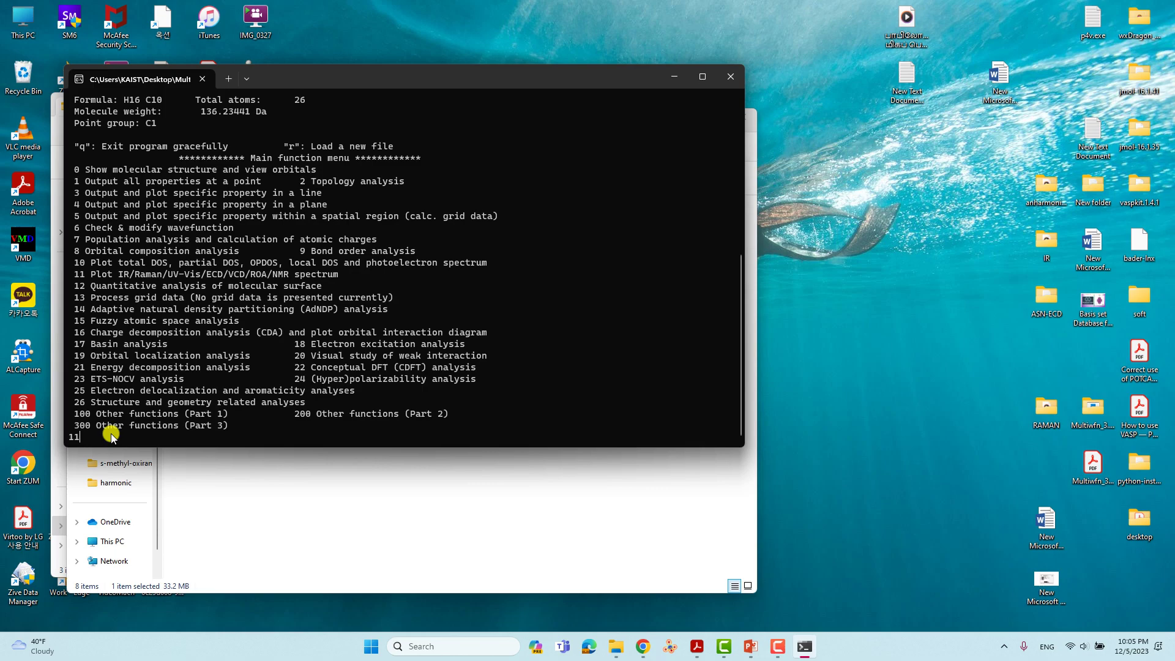
text(11)
key(Return)
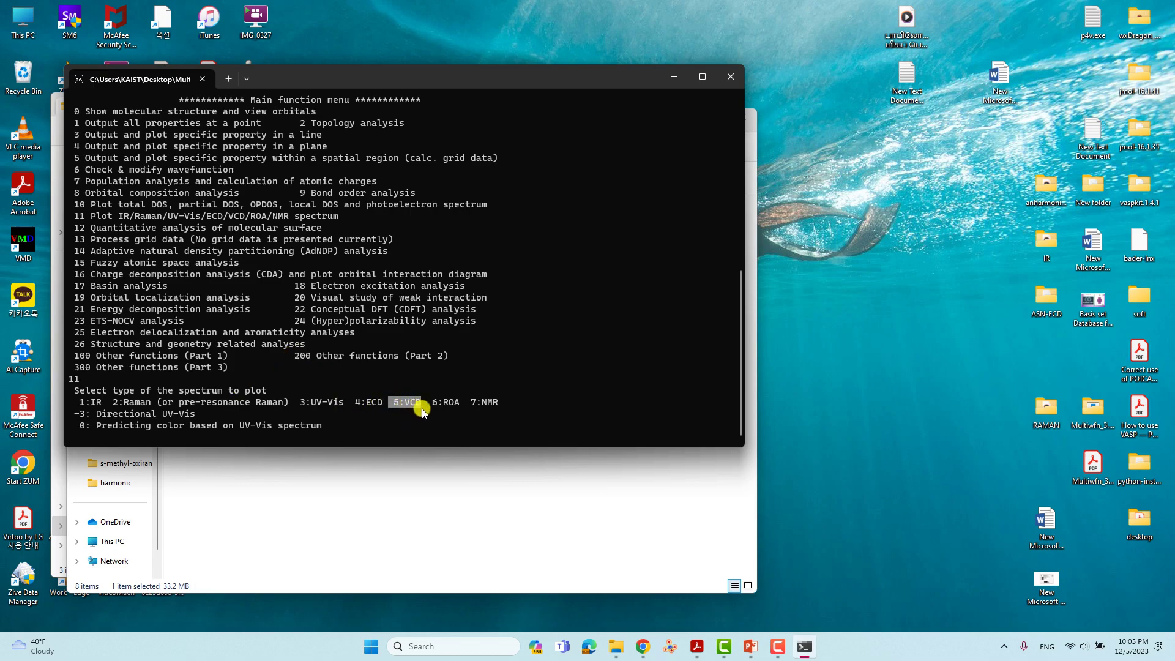
text(5)
key(Return)
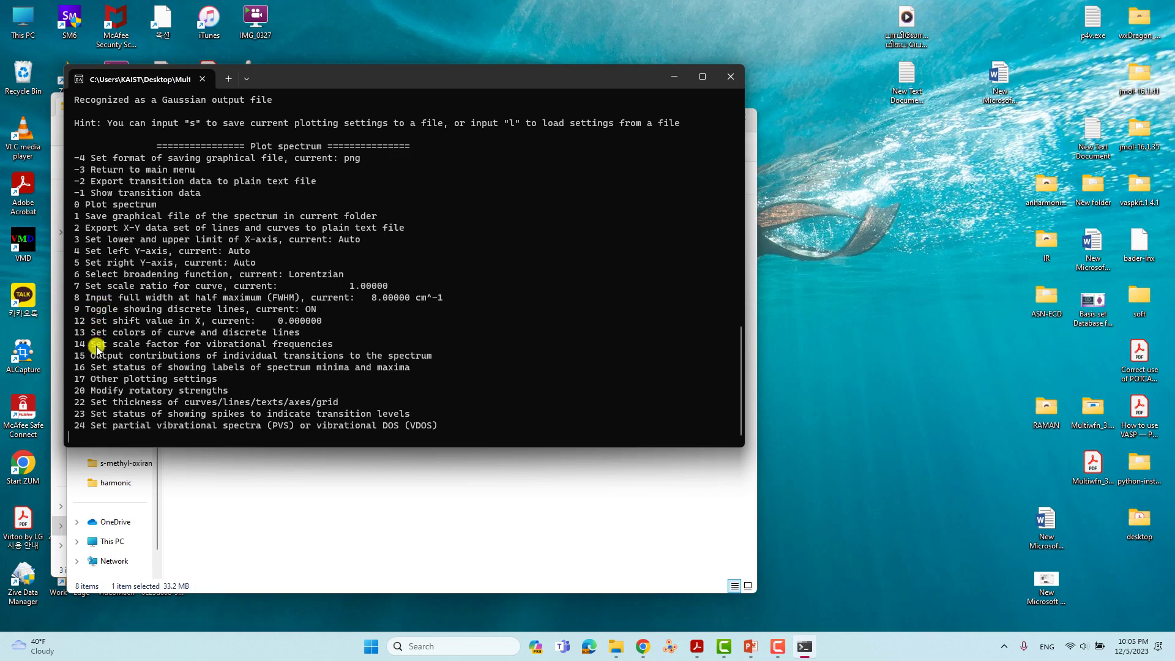
Step: Choose option 14 for scaling the vibrational frequencies and select all modes
drag(329, 347, 76, 347)
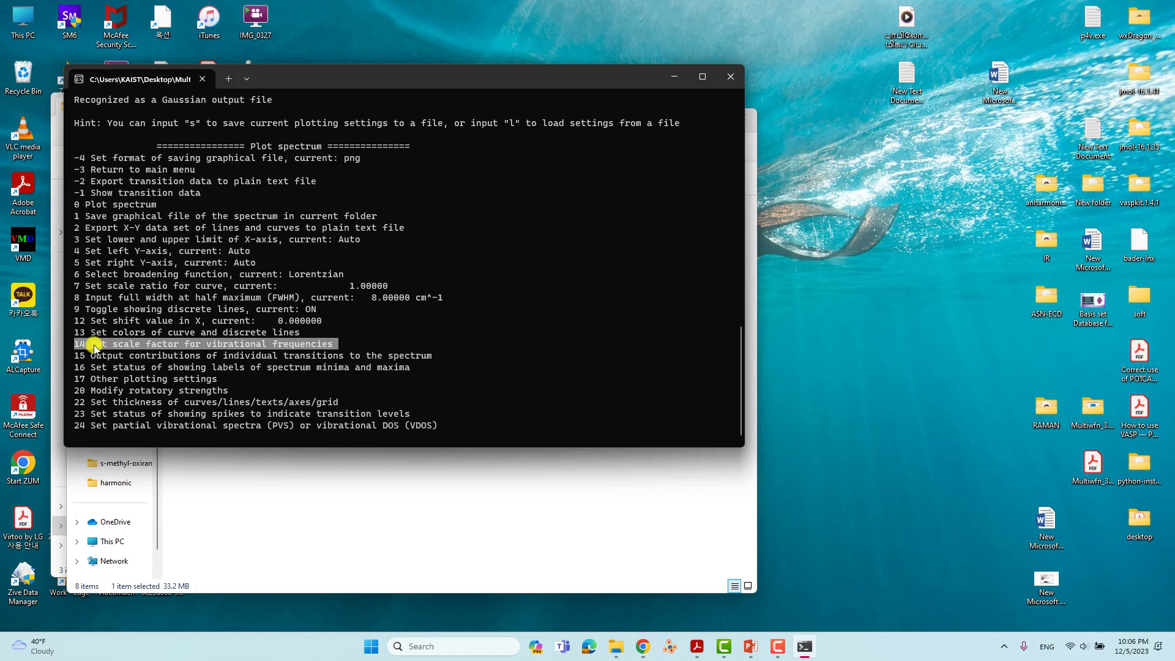
click(83, 443)
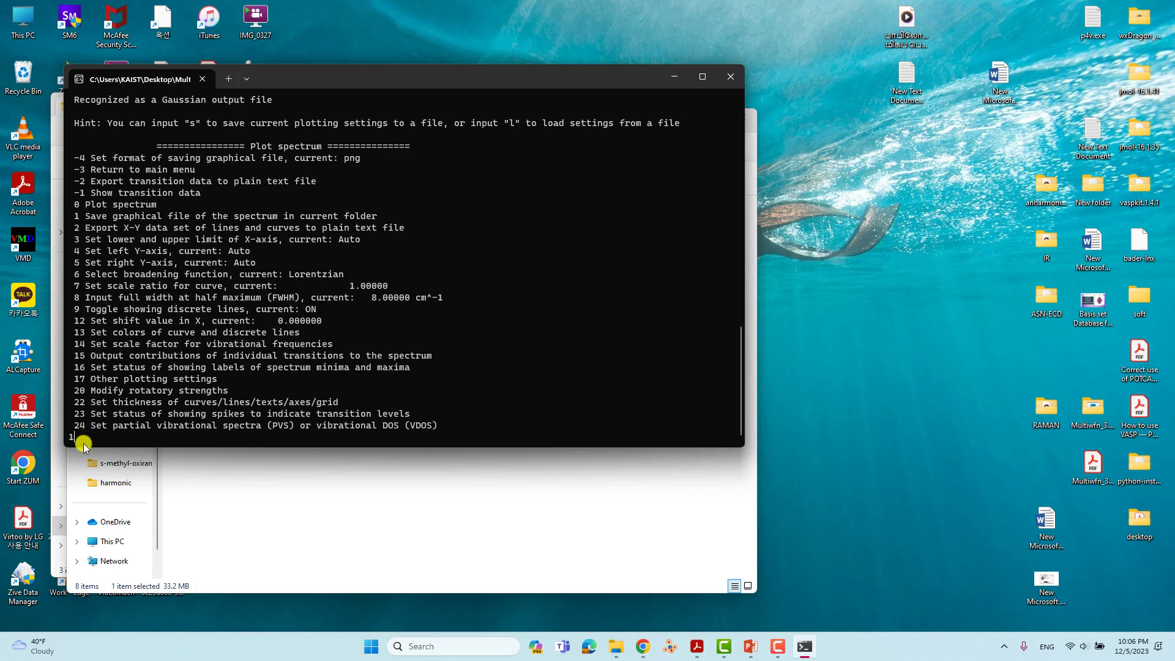
text(14)
key(Return)
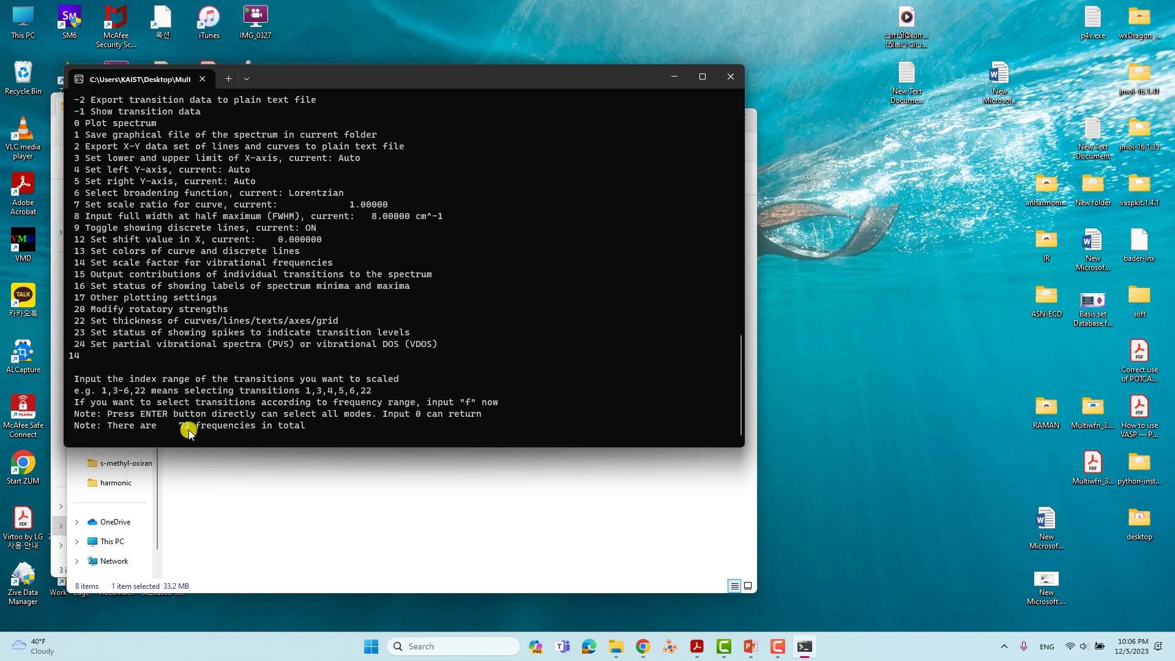
key(Return)
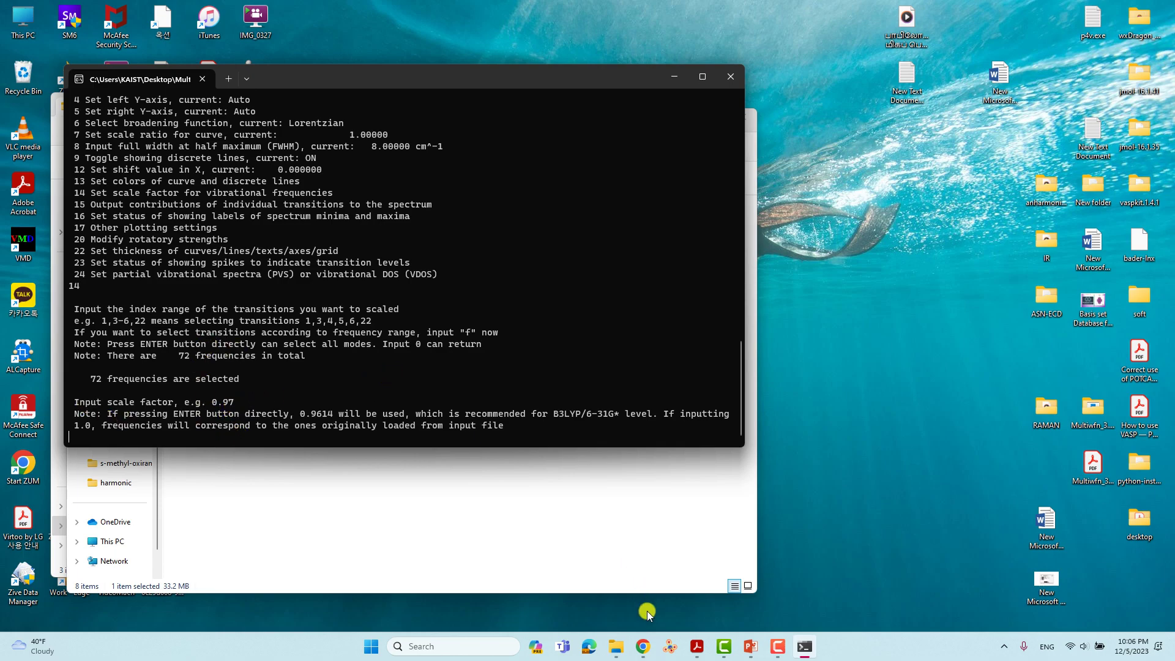
Step: Switch to Chrome, search Google for "vibrational frequency scaling factors" and open the CCCBDB listing of precalculated vibrational scaling factors
click(642, 646)
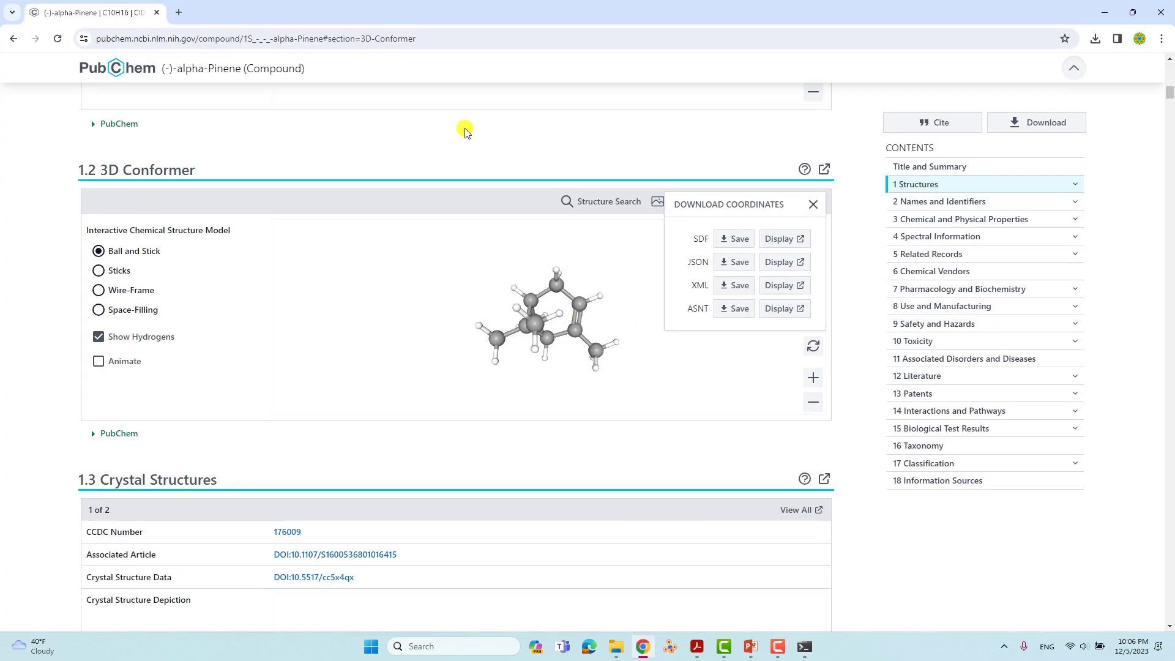
click(179, 12)
text(g)
click(147, 67)
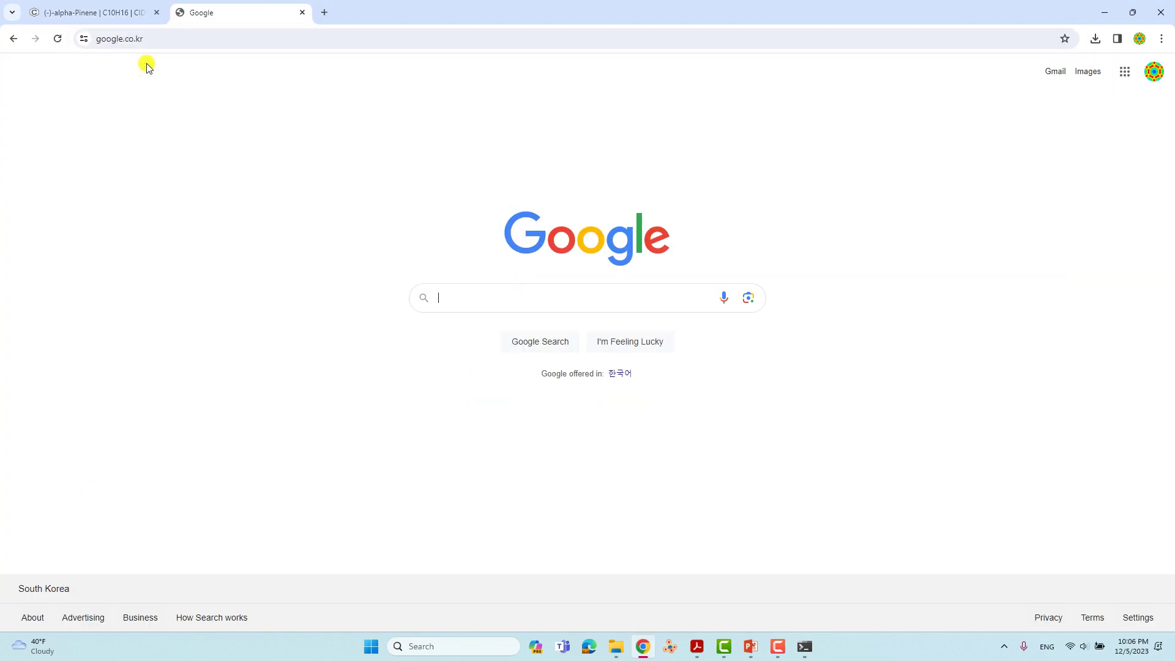
text(vibratioal frequency scaling factors)
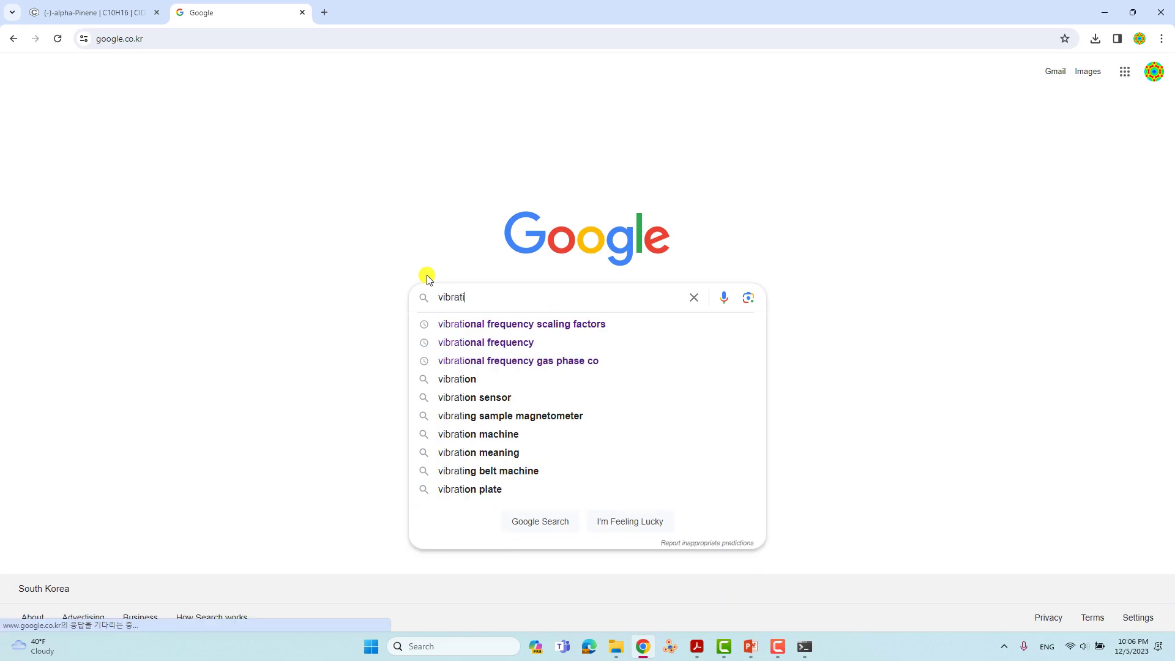
click(501, 323)
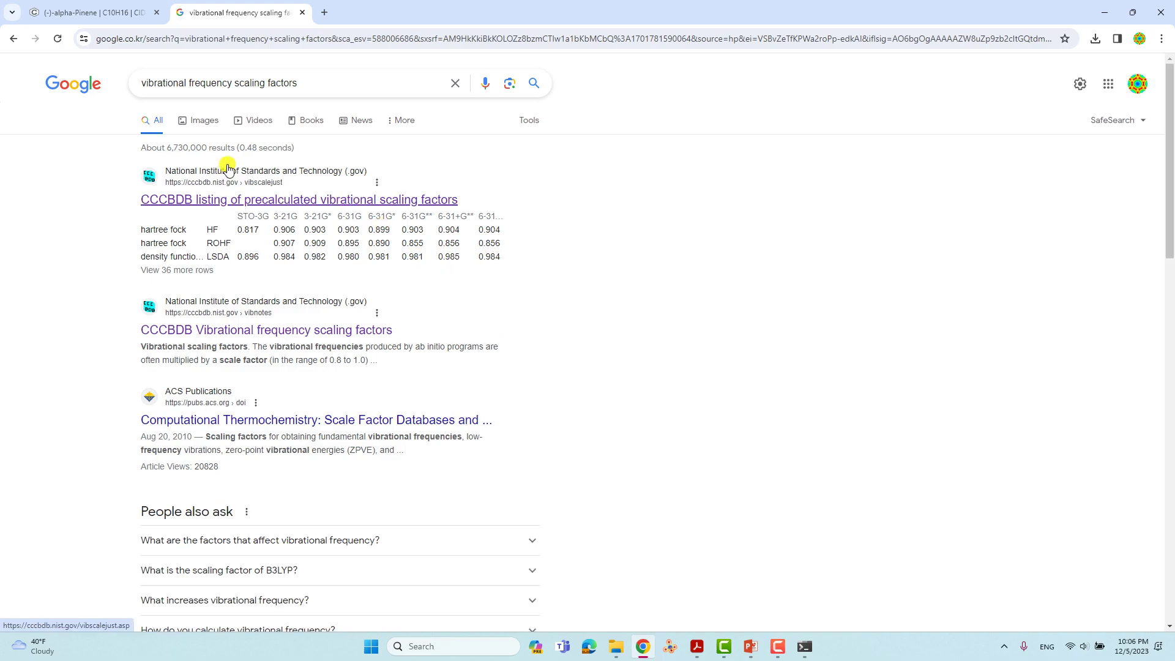
click(317, 204)
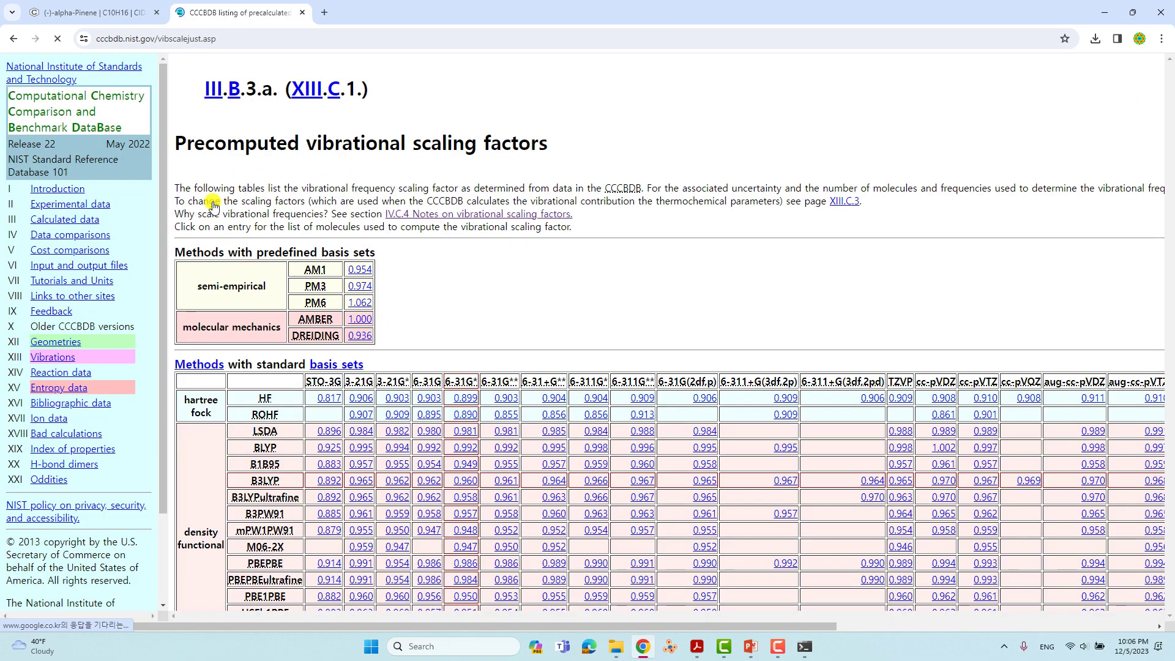
Step: Look up the B3LYP scaling factor for the 6-31G* basis set in the standard basis sets table
scroll(471, 248, down, 2)
scroll(471, 248, down, 2)
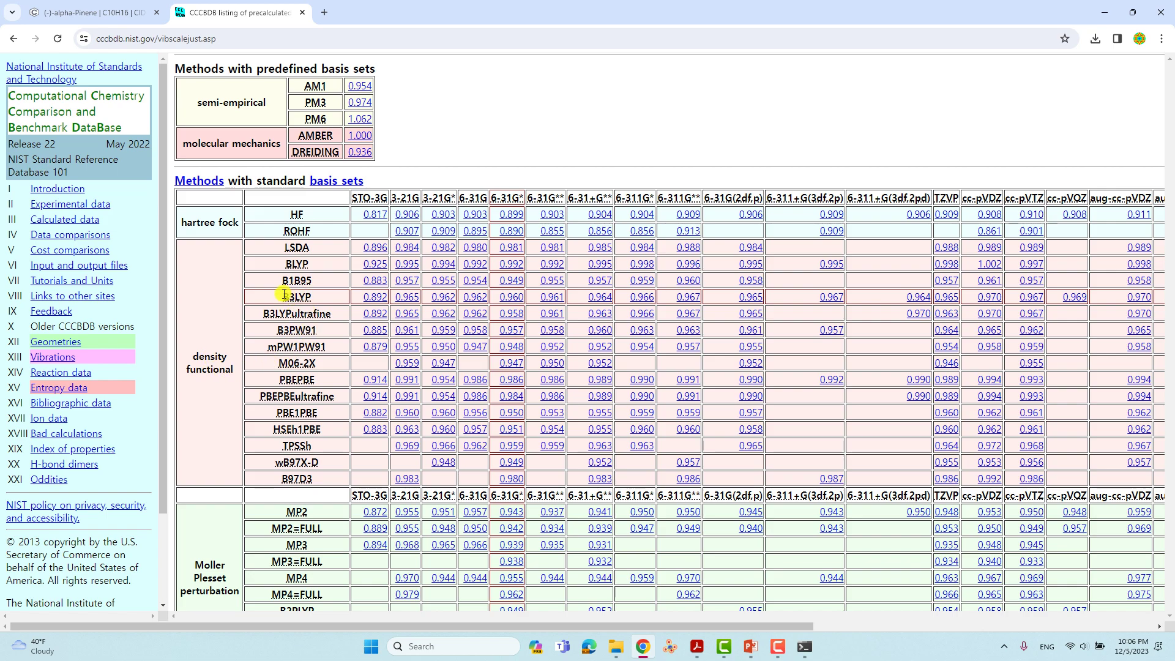
drag(284, 294, 517, 294)
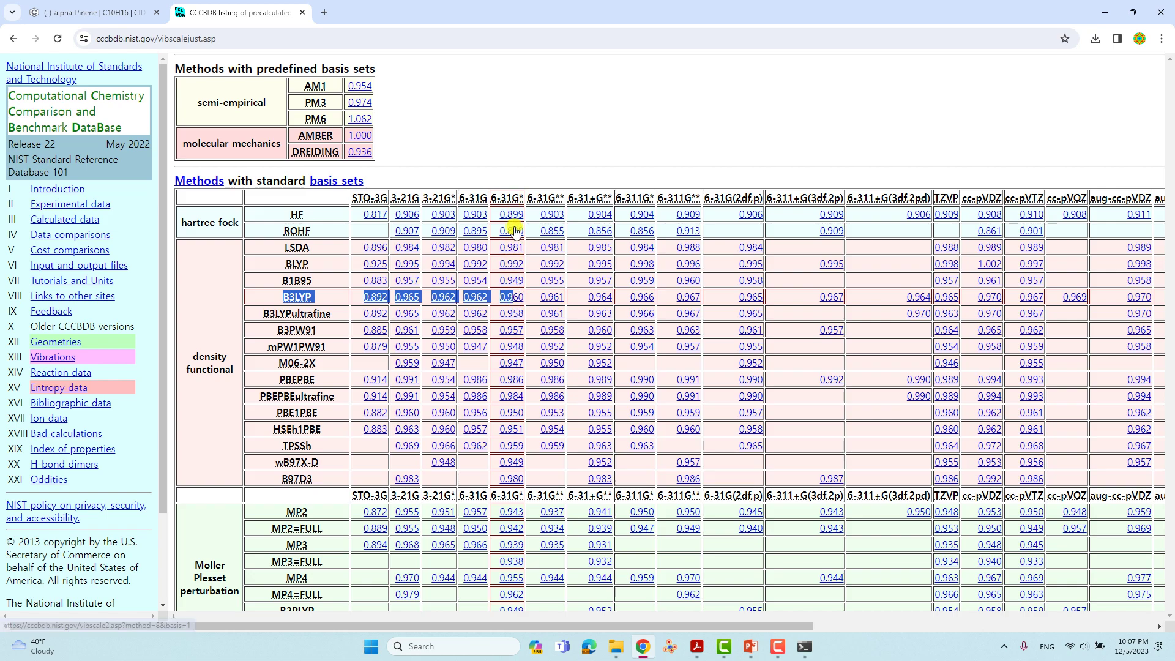
click(498, 308)
drag(499, 298, 522, 298)
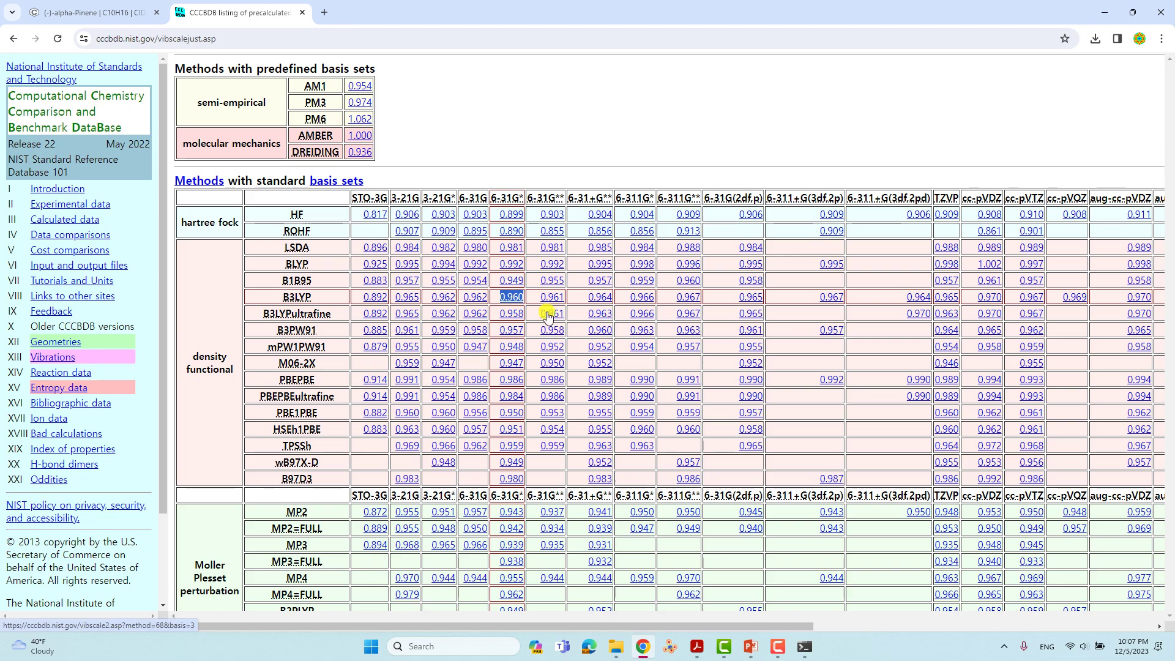
Step: Return to Multiwfn and set the frequency scale factor to 0.96
click(1101, 12)
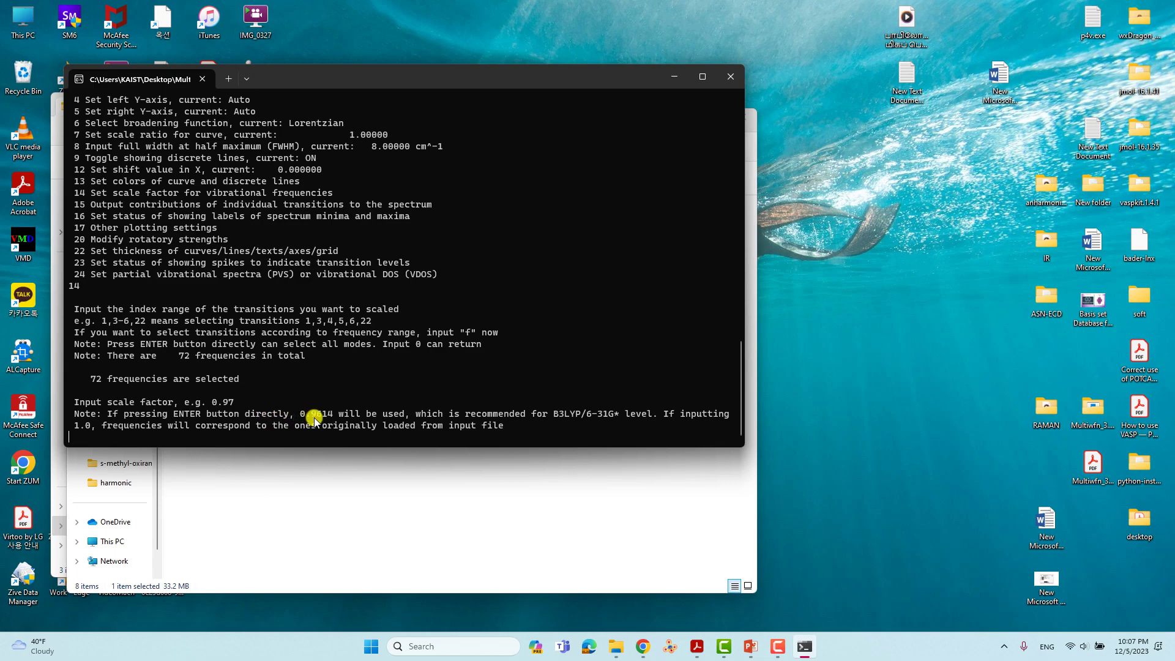
text(0.96)
key(Return)
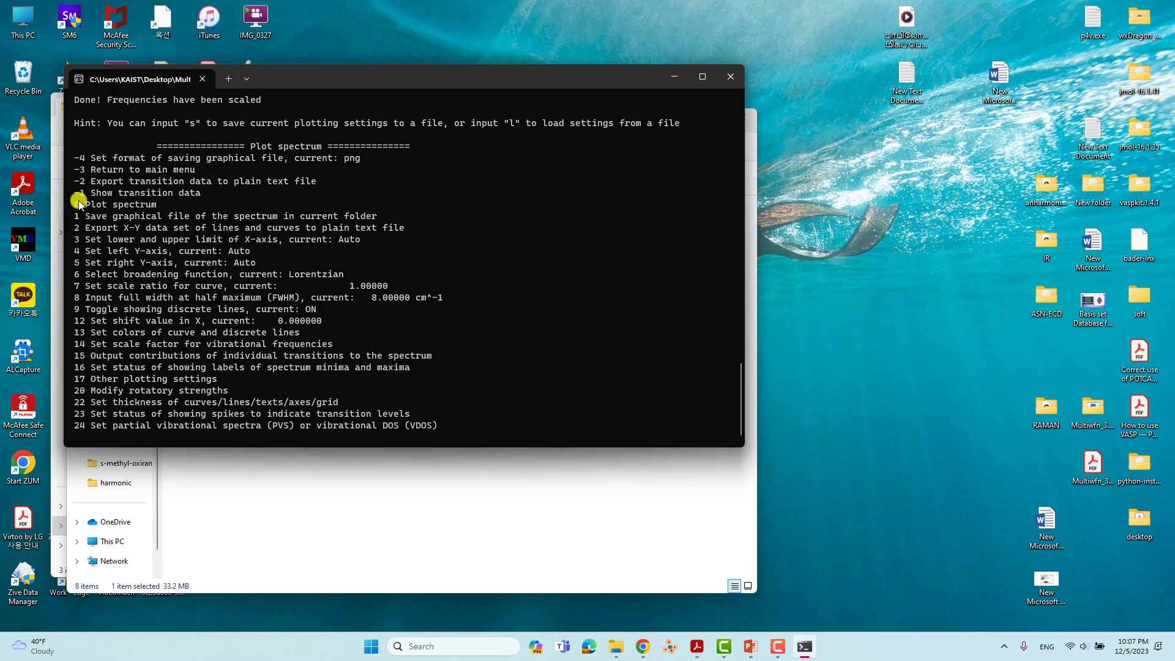
Step: Plot the VCD spectrum with option 0, move the plot window aside to view it, and close the plot
drag(157, 204, 75, 208)
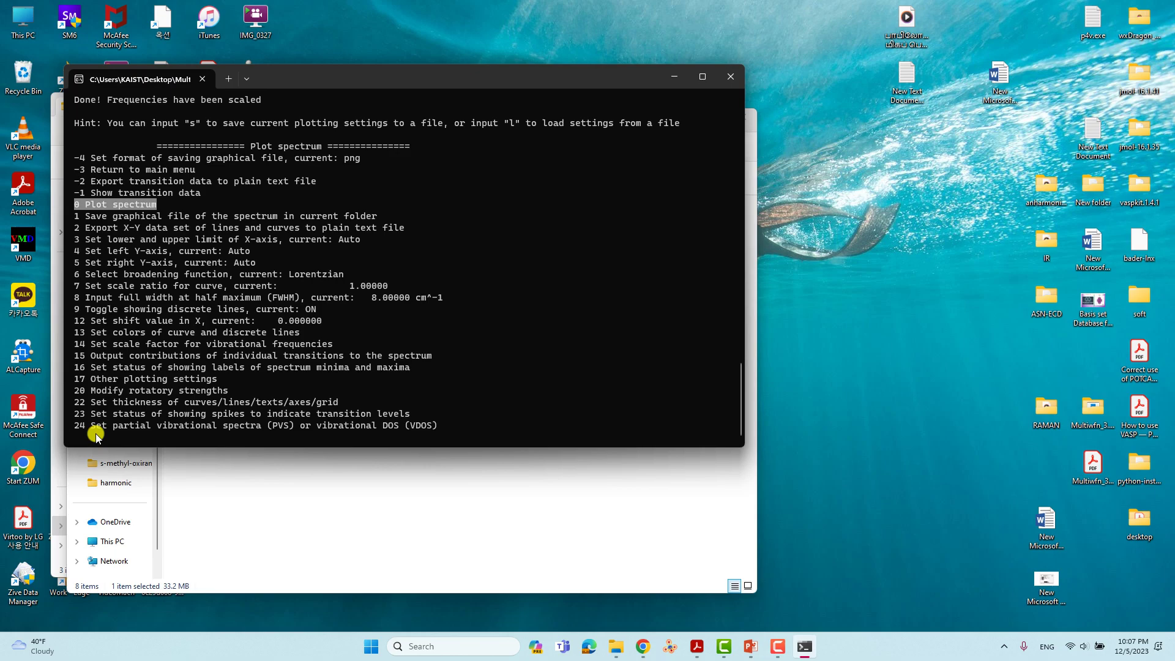
text(0)
key(Return)
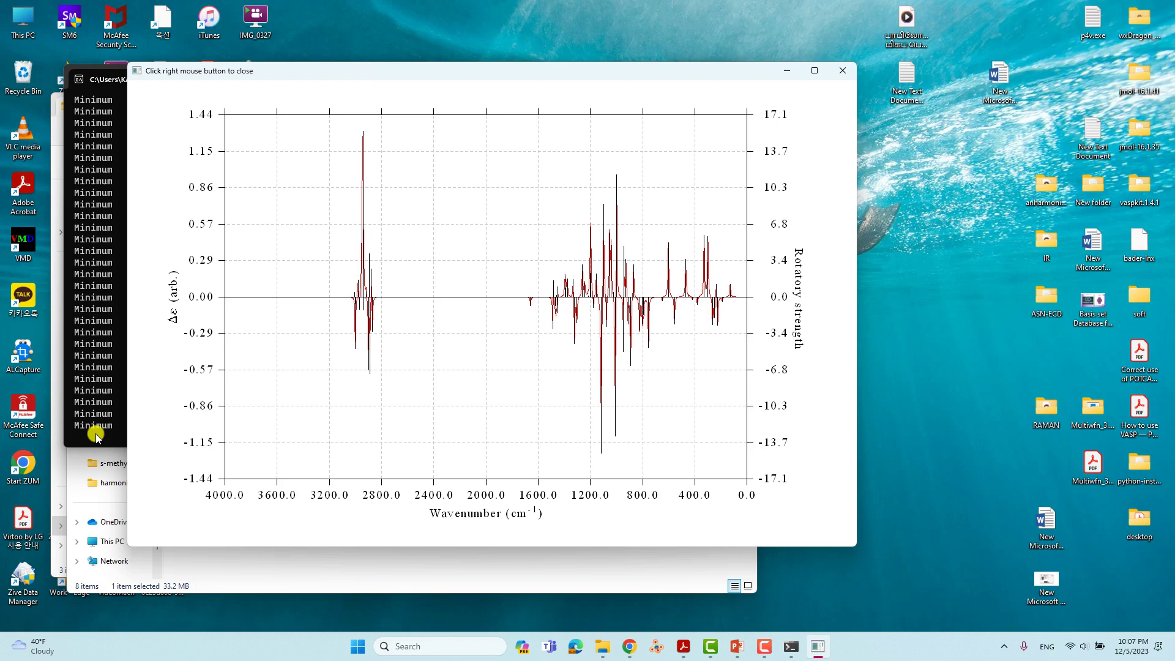
drag(353, 75, 567, 78)
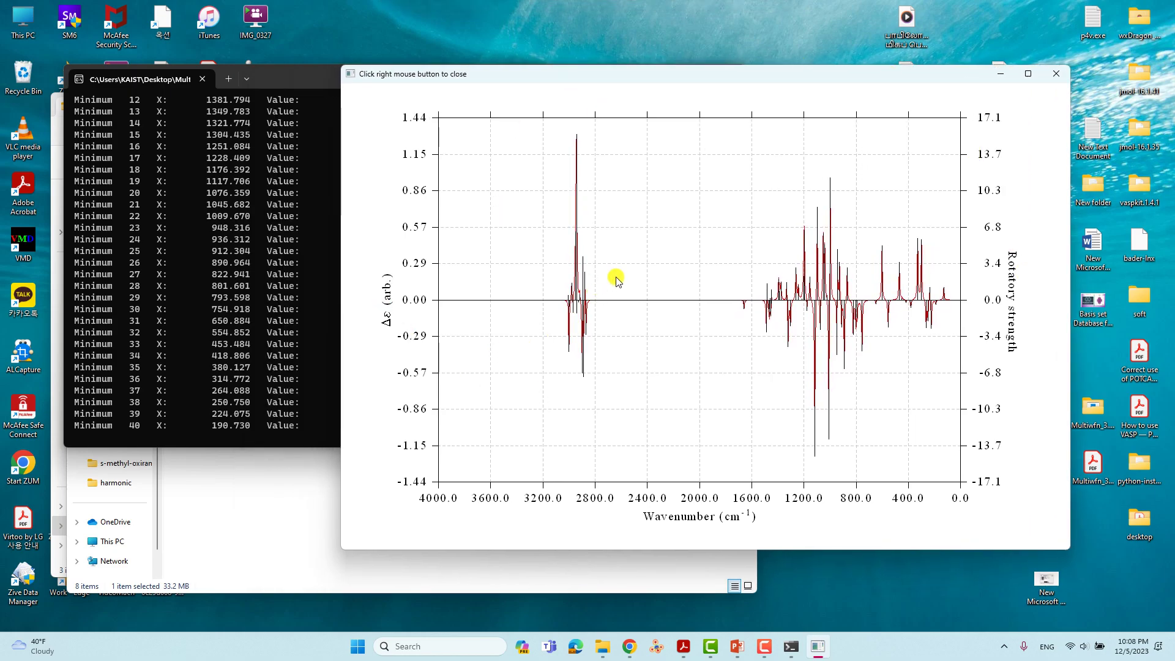
right_click(597, 279)
Step: Save the spectrum as a graphical file with option 1 and export its X-Y data to plain text with option 2
drag(71, 218, 391, 219)
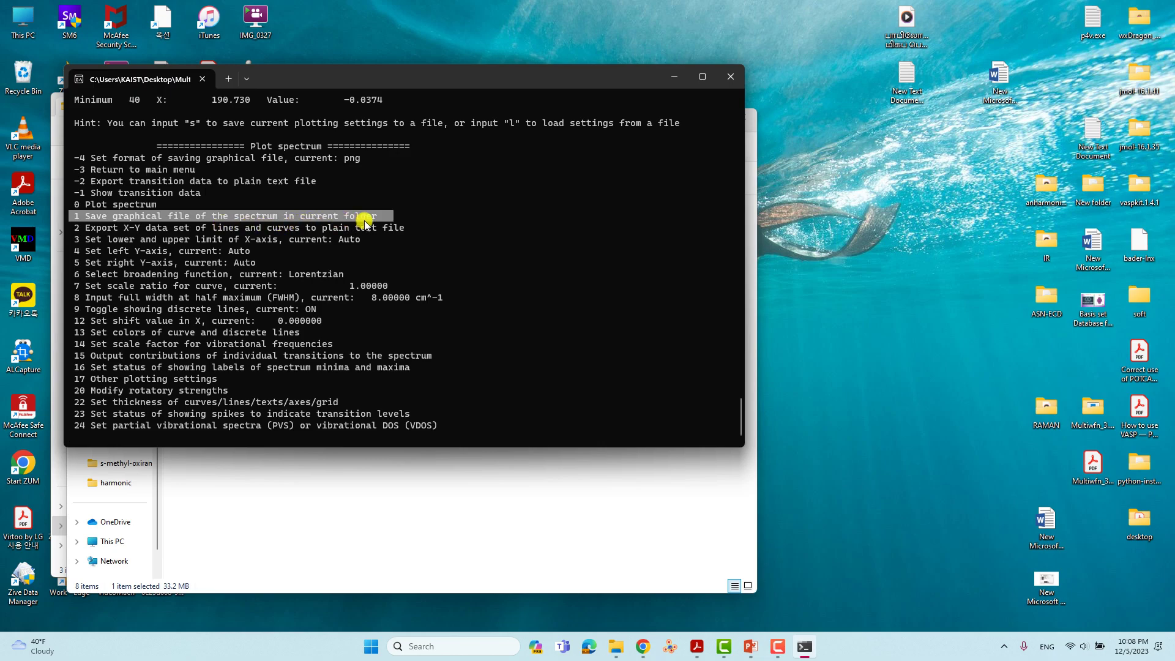
text(1)
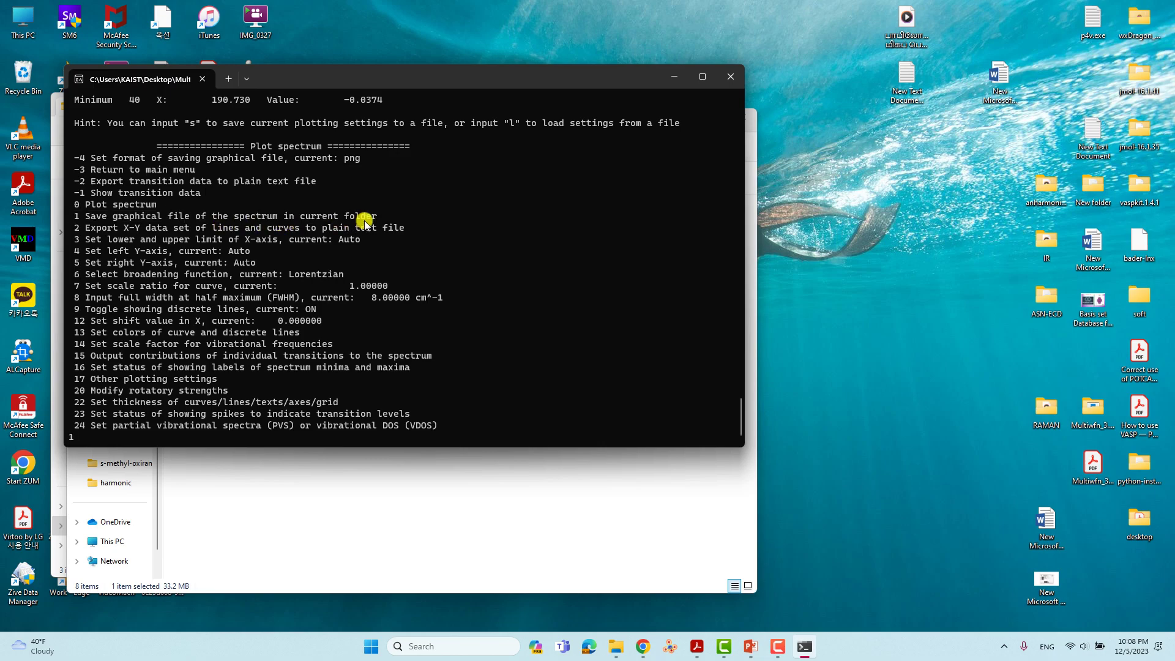
key(Return)
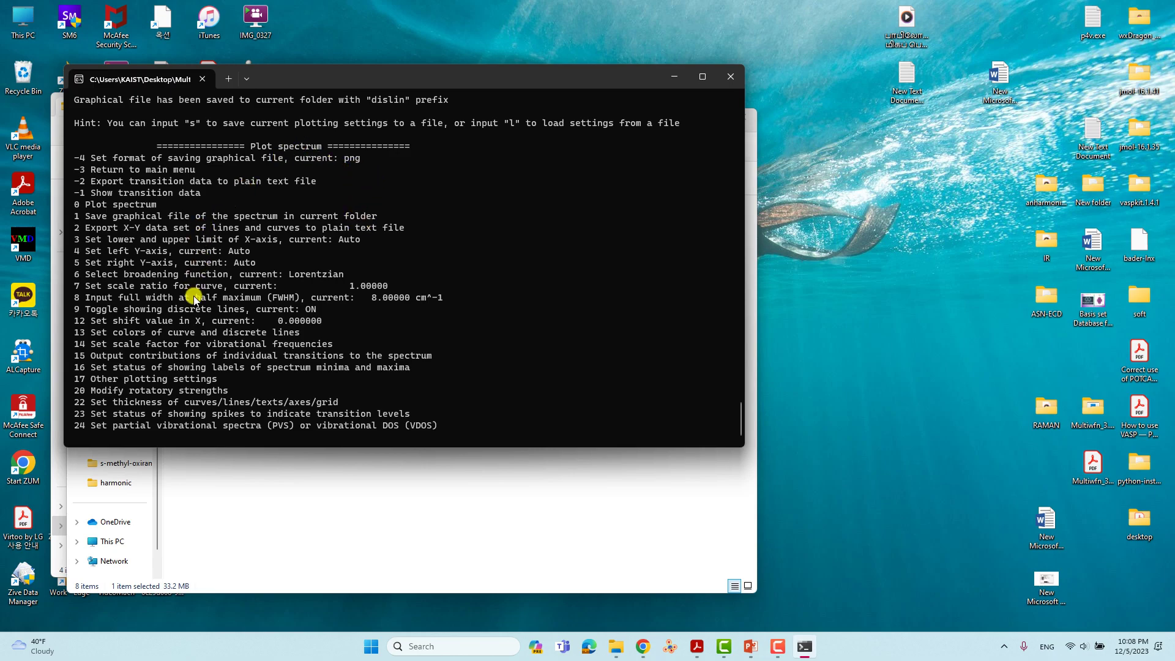
drag(86, 229, 407, 231)
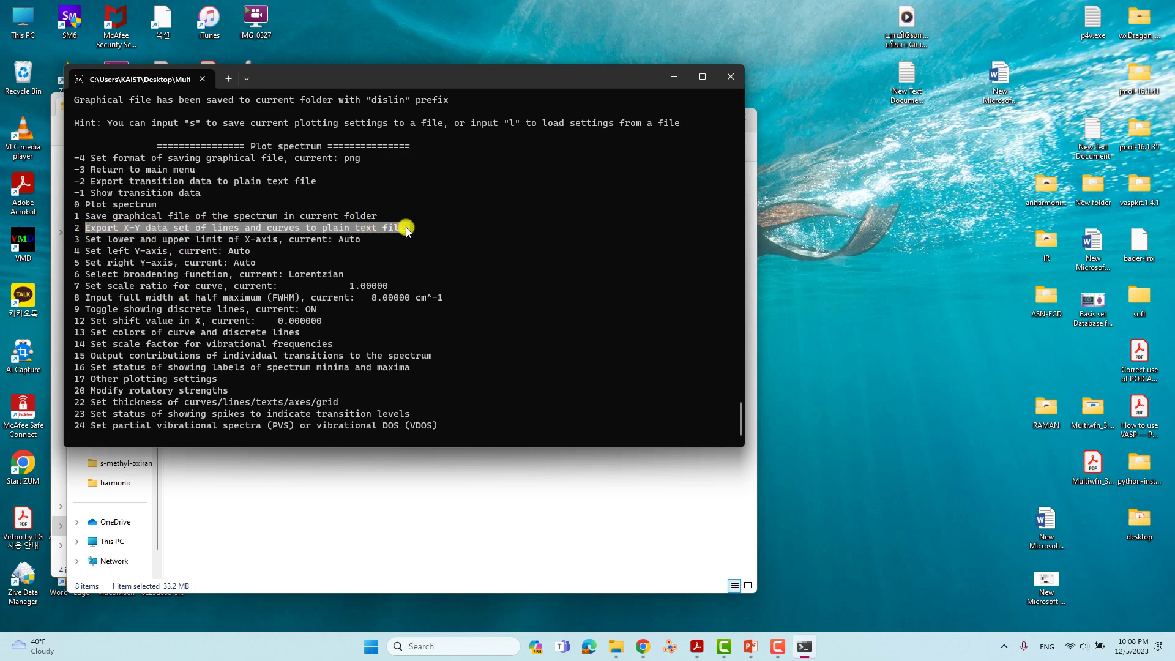
text(2)
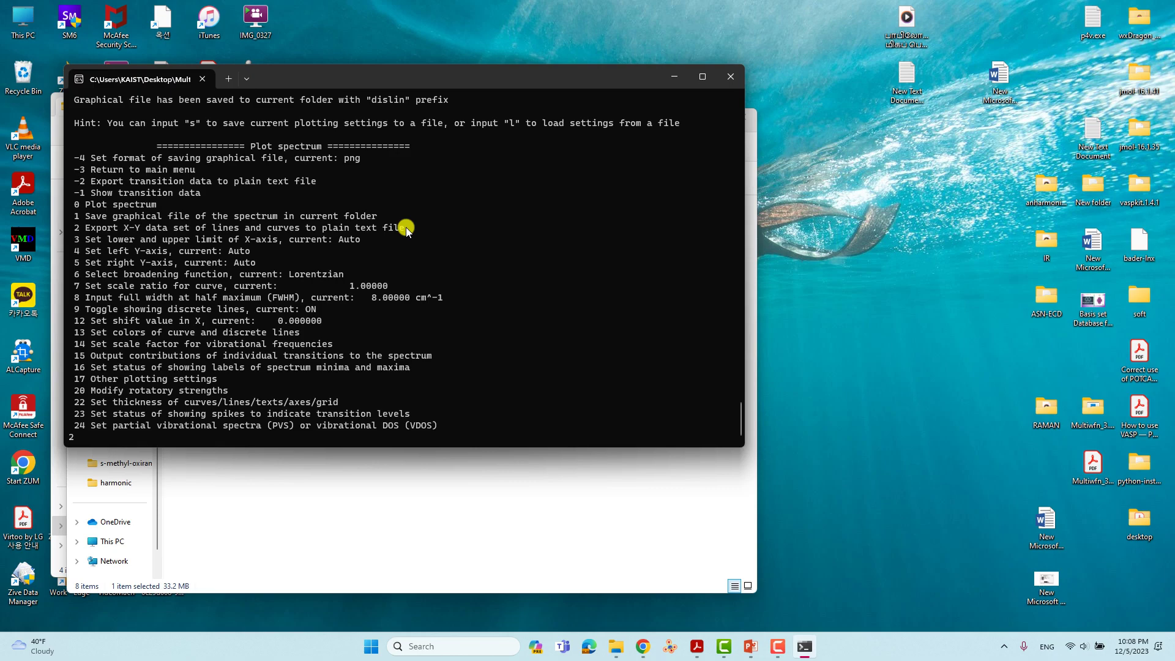
key(Return)
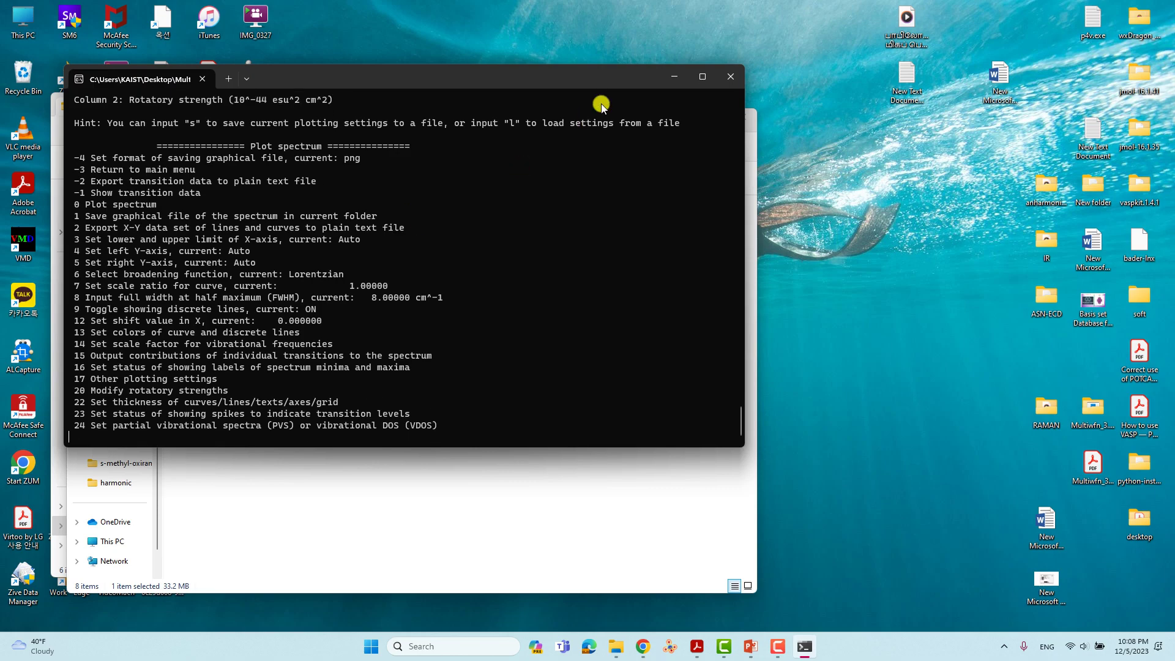
Step: Minimize Multiwfn and its program folder and check the exported spectrum files in the S-Pinene-VCD-OK folder
click(674, 74)
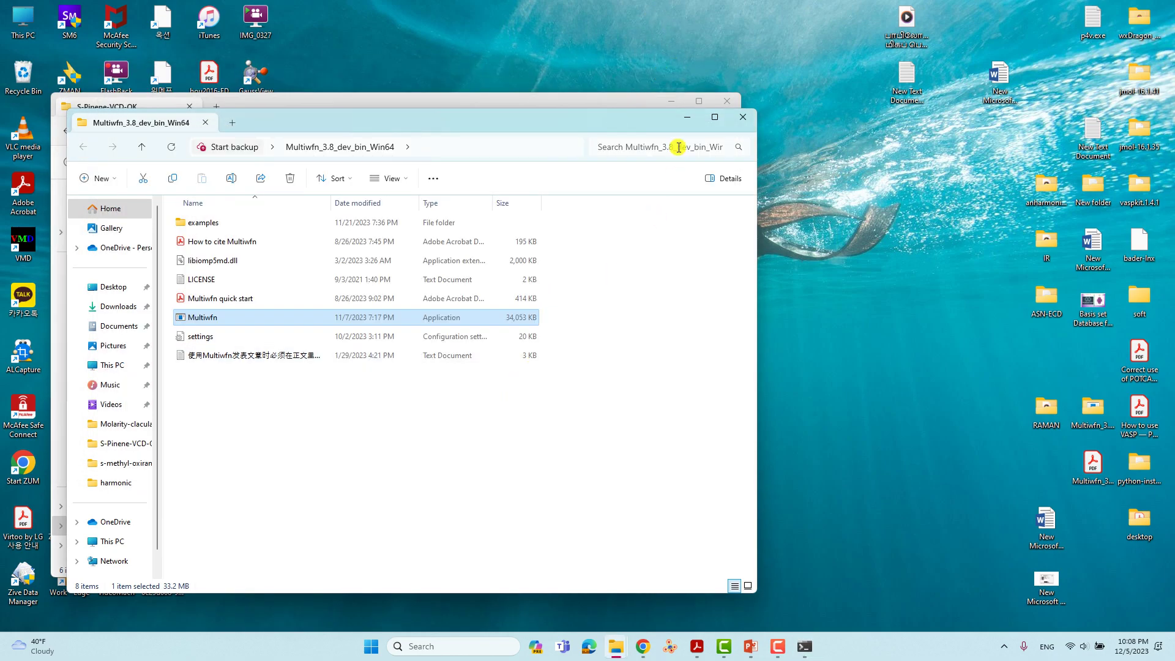
click(687, 117)
click(312, 424)
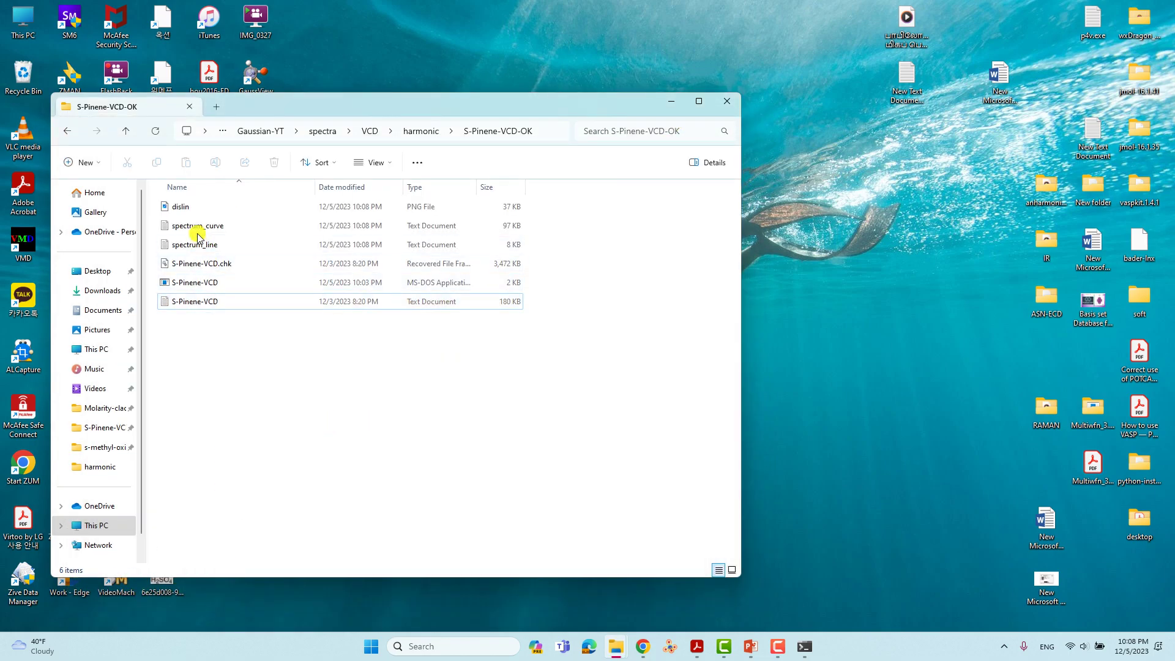
click(197, 233)
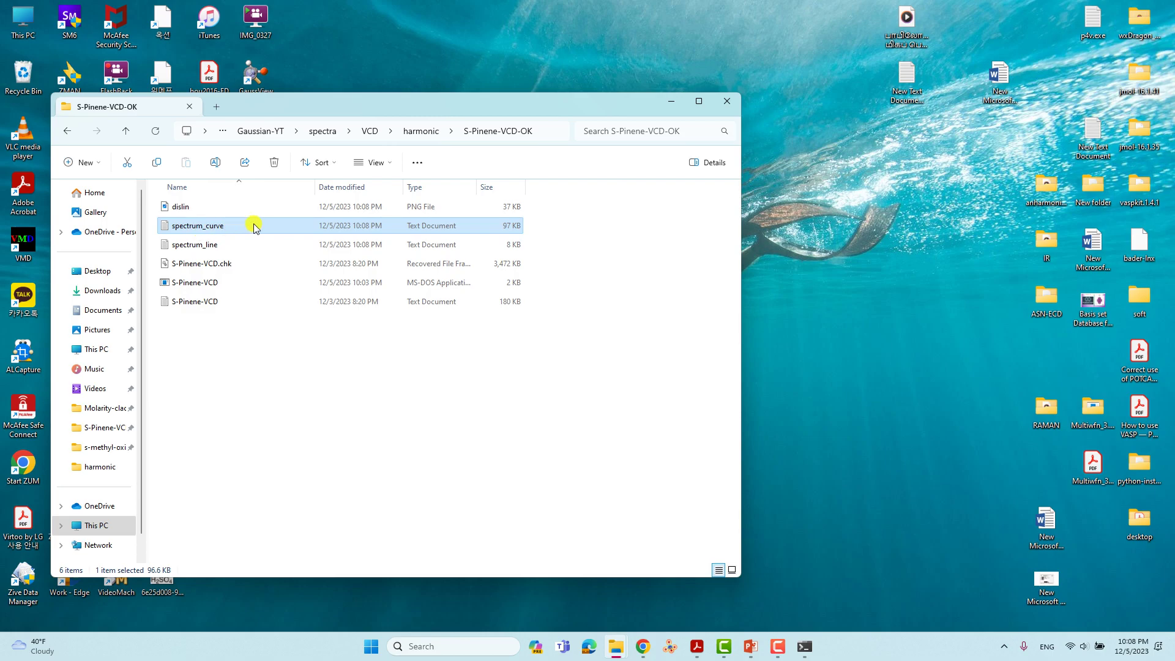
click(312, 405)
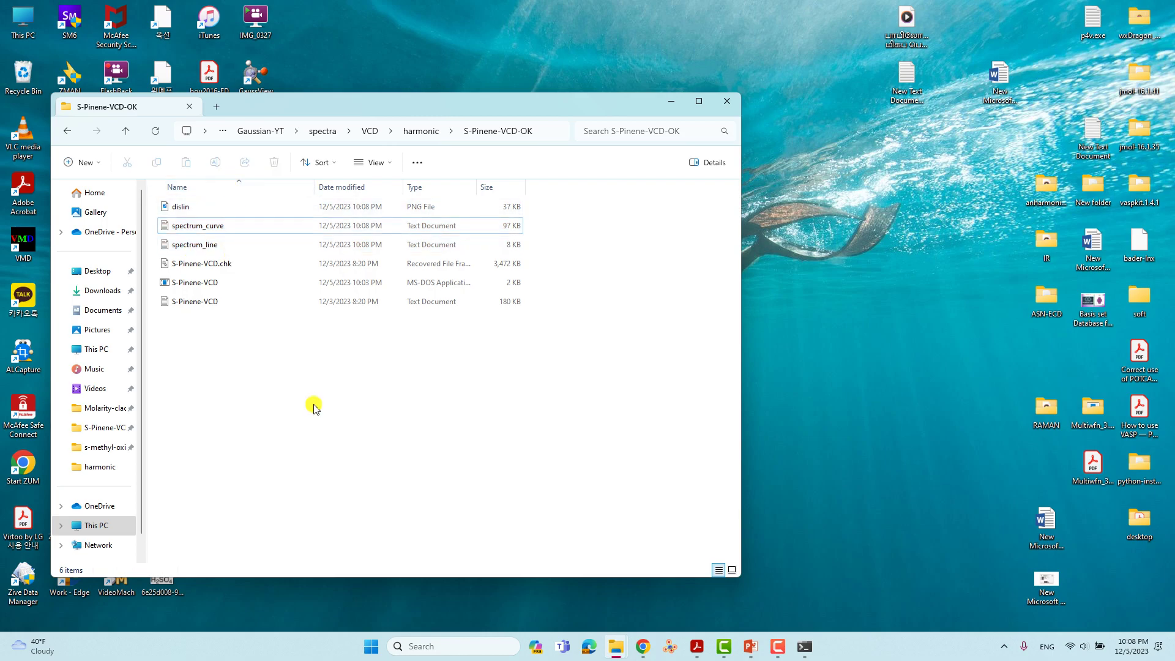
click(643, 653)
click(644, 654)
click(806, 647)
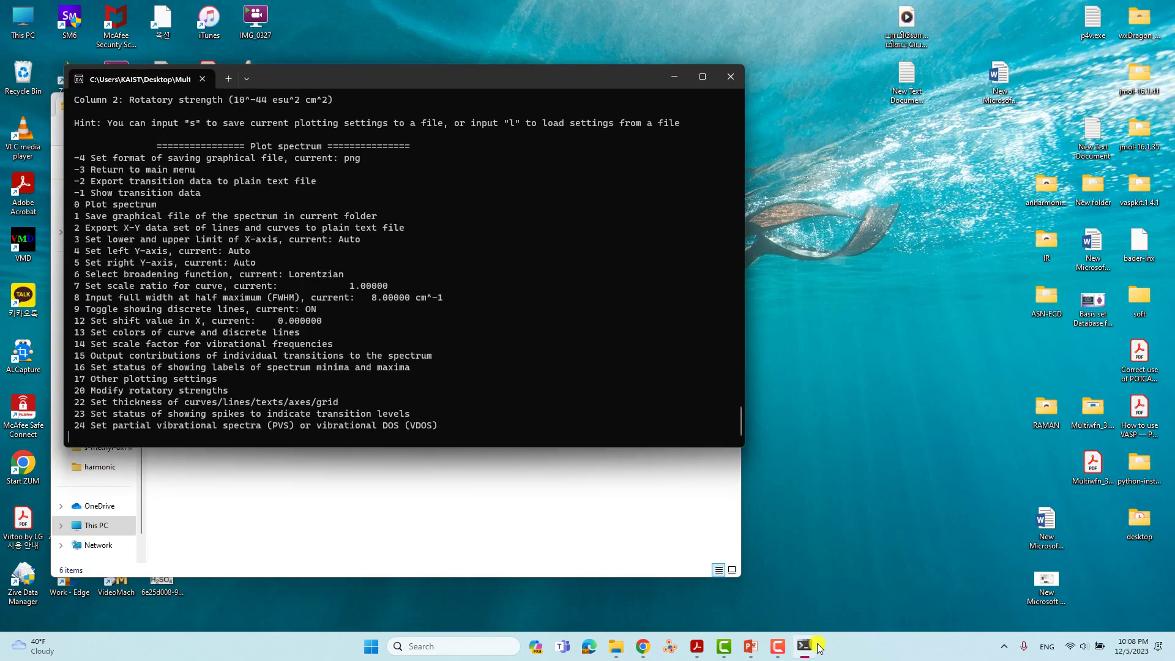
click(482, 500)
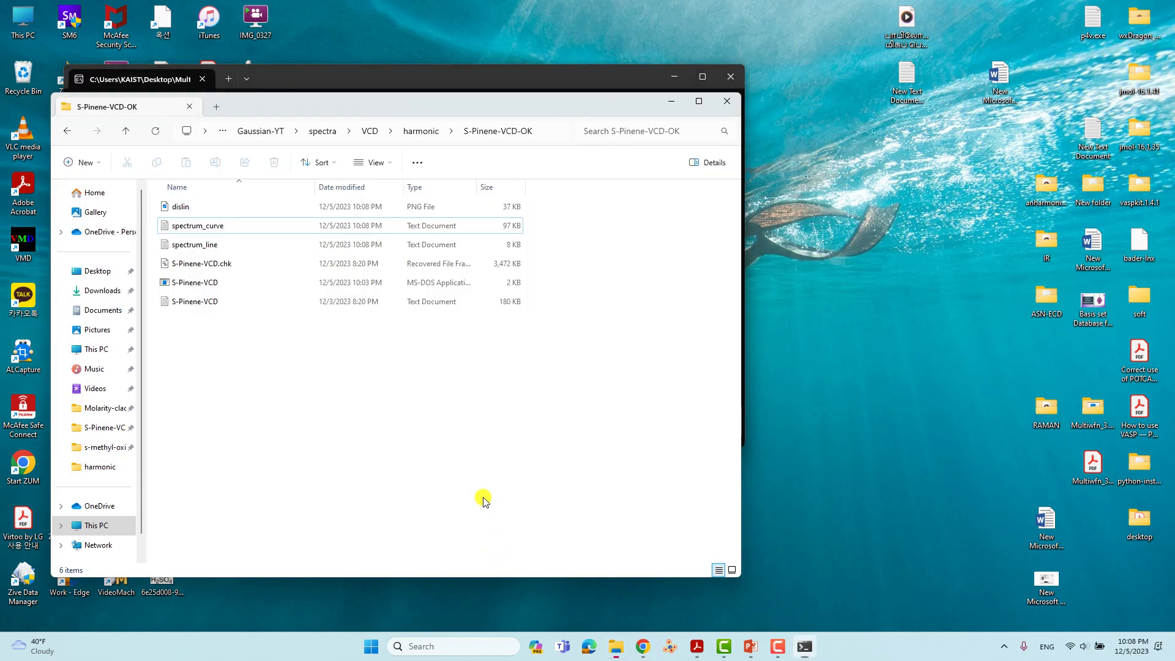
Step: Open the dislin PNG image, view the saved VCD spectrum maximized, and minimize the image viewer
click(181, 207)
double_click(182, 208)
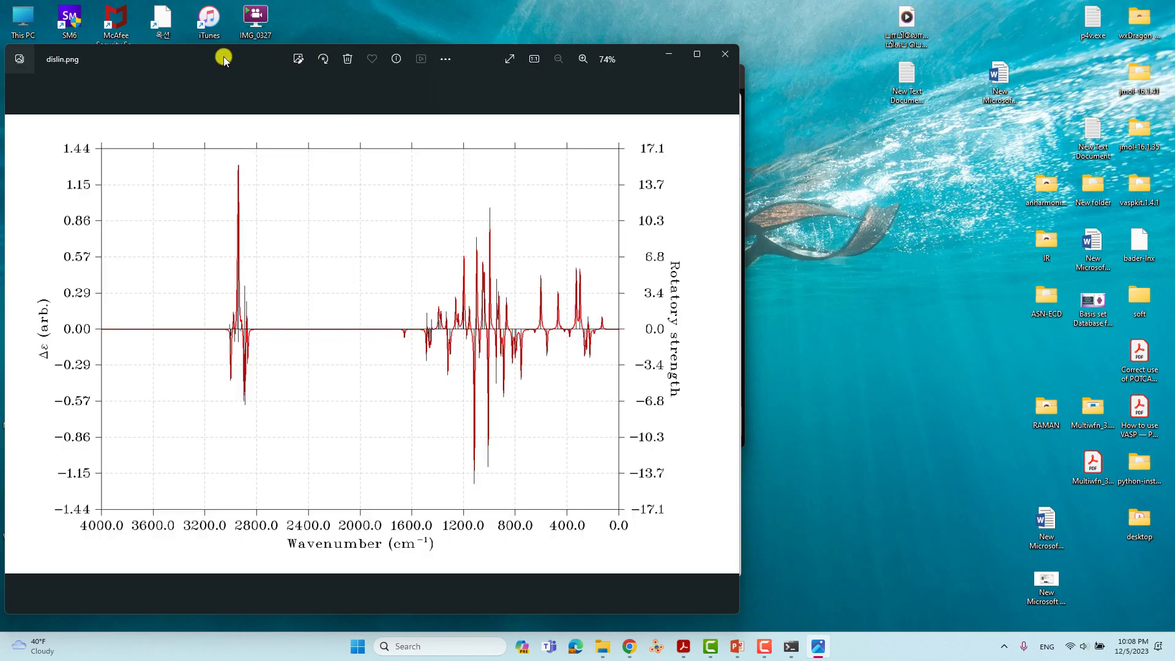
drag(223, 57, 505, 69)
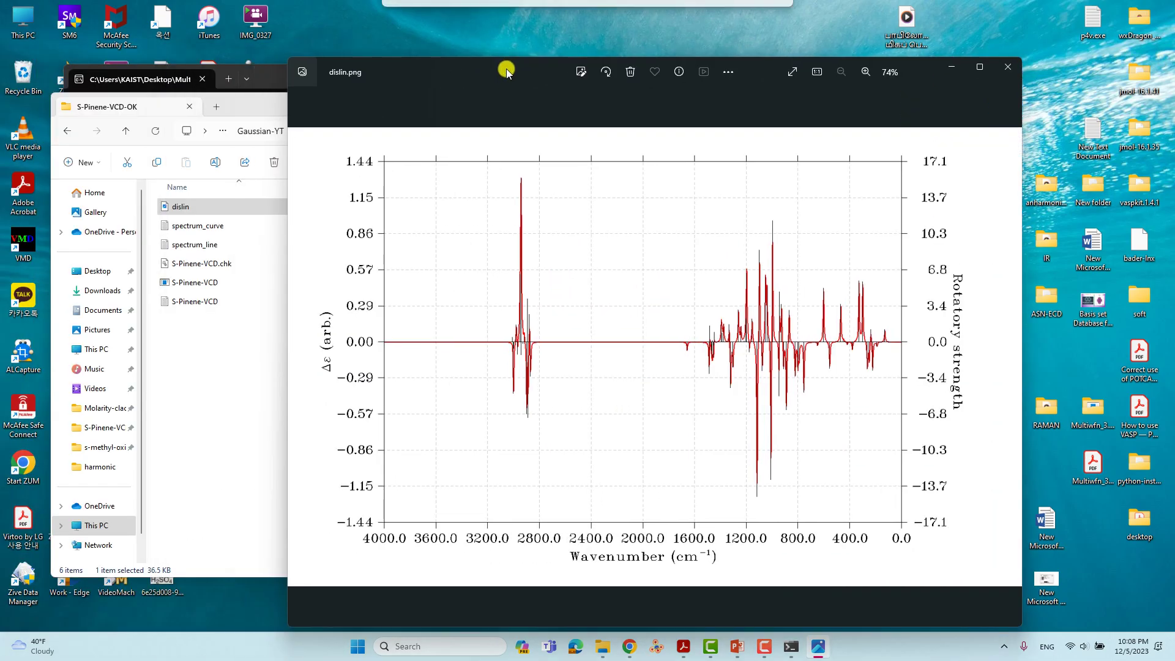
click(978, 69)
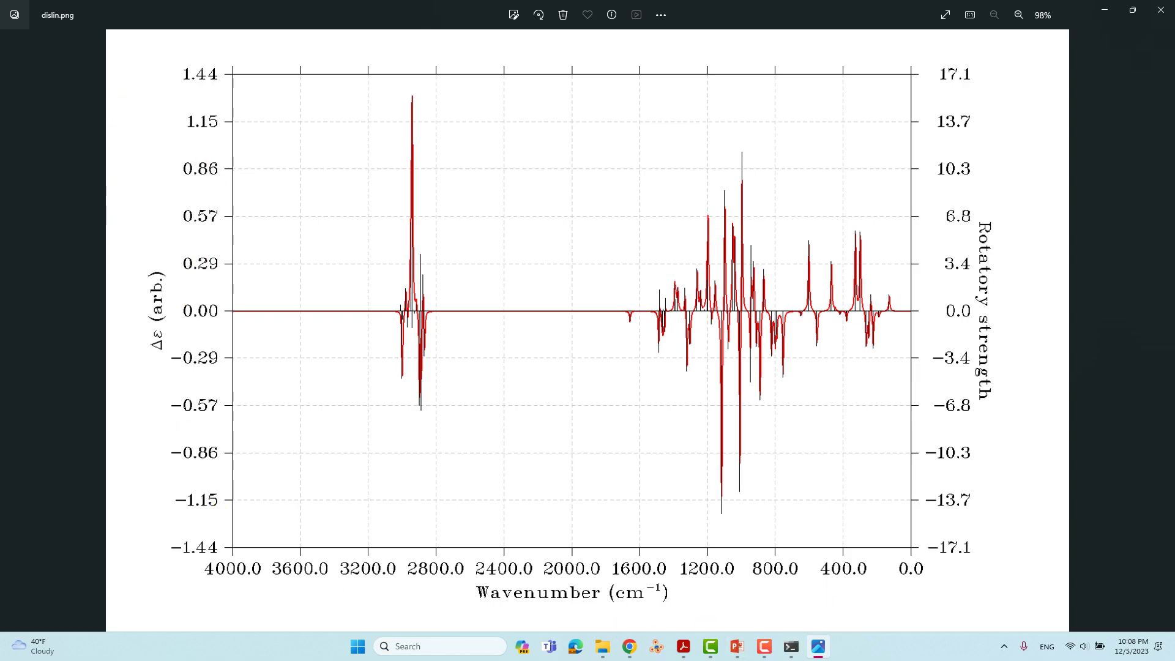
click(1106, 10)
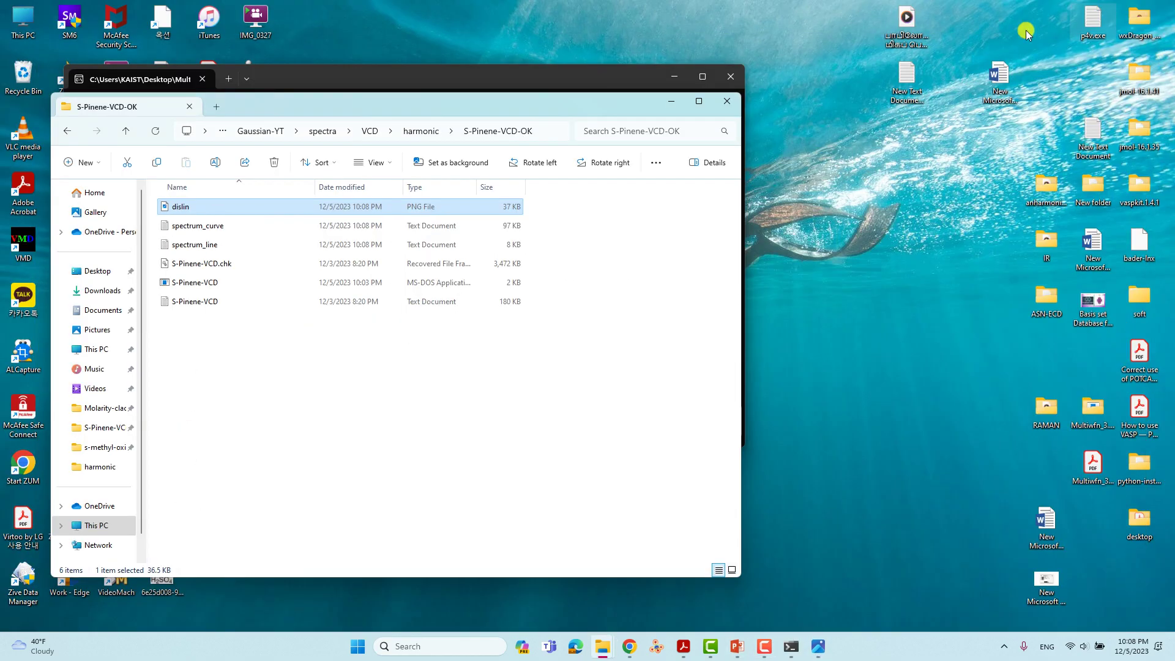
click(791, 649)
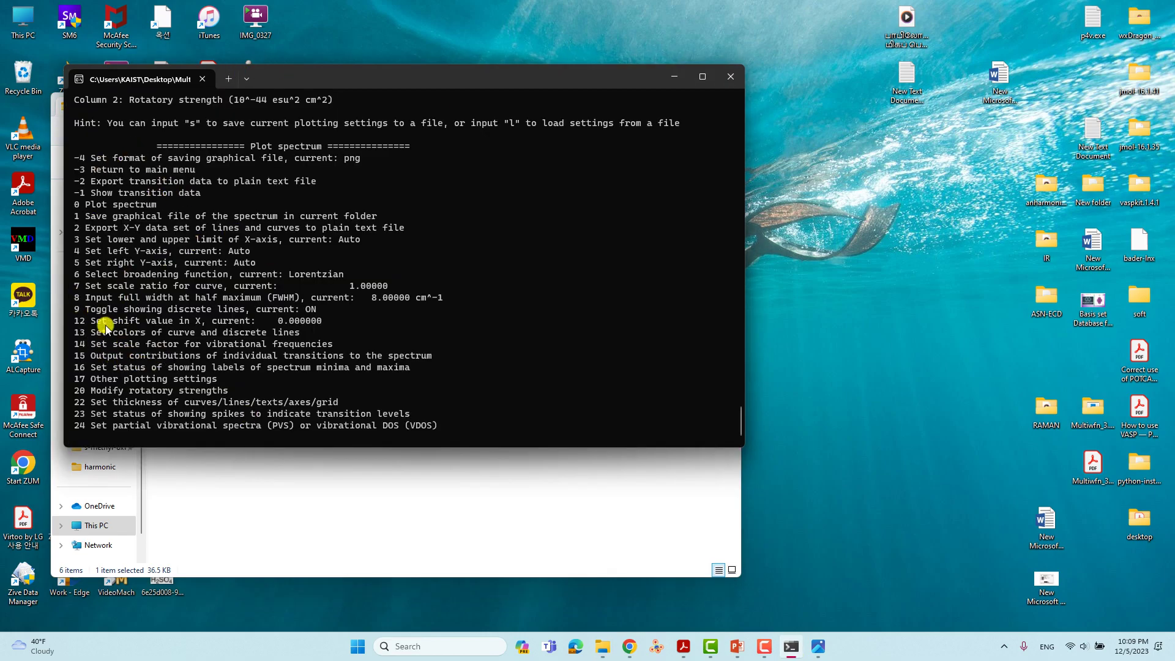
click(174, 450)
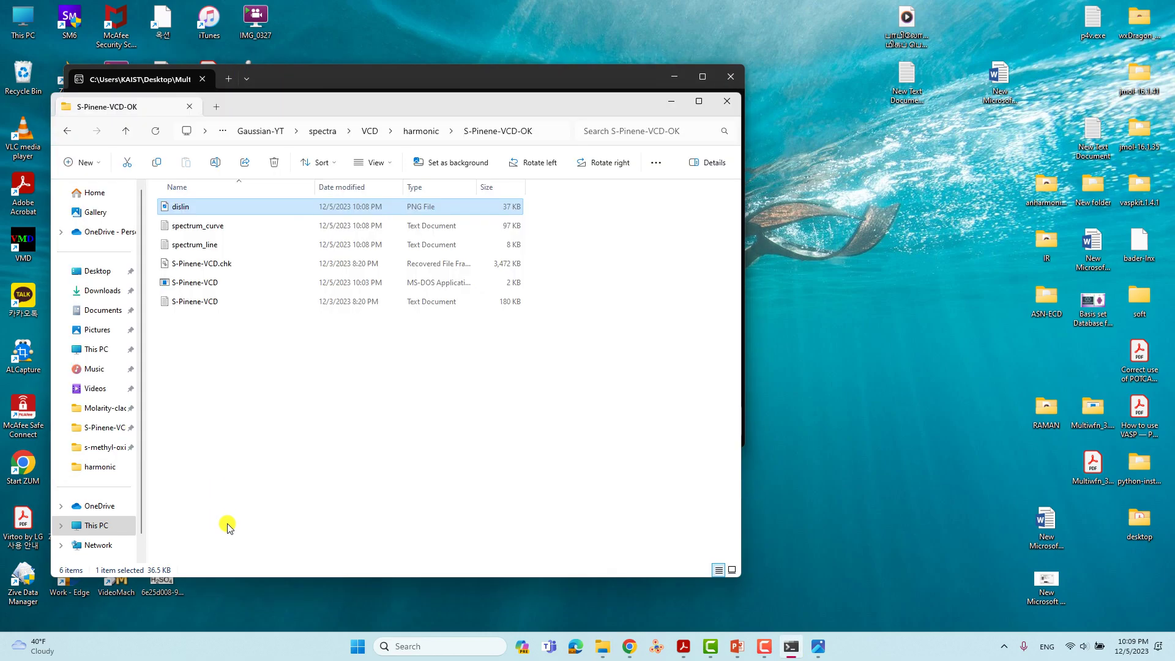
Step: Close the open spectrum image and reopen the dislin PNG from the S-Pinene-VCD-OK folder to view the VCD spectrum again
click(205, 229)
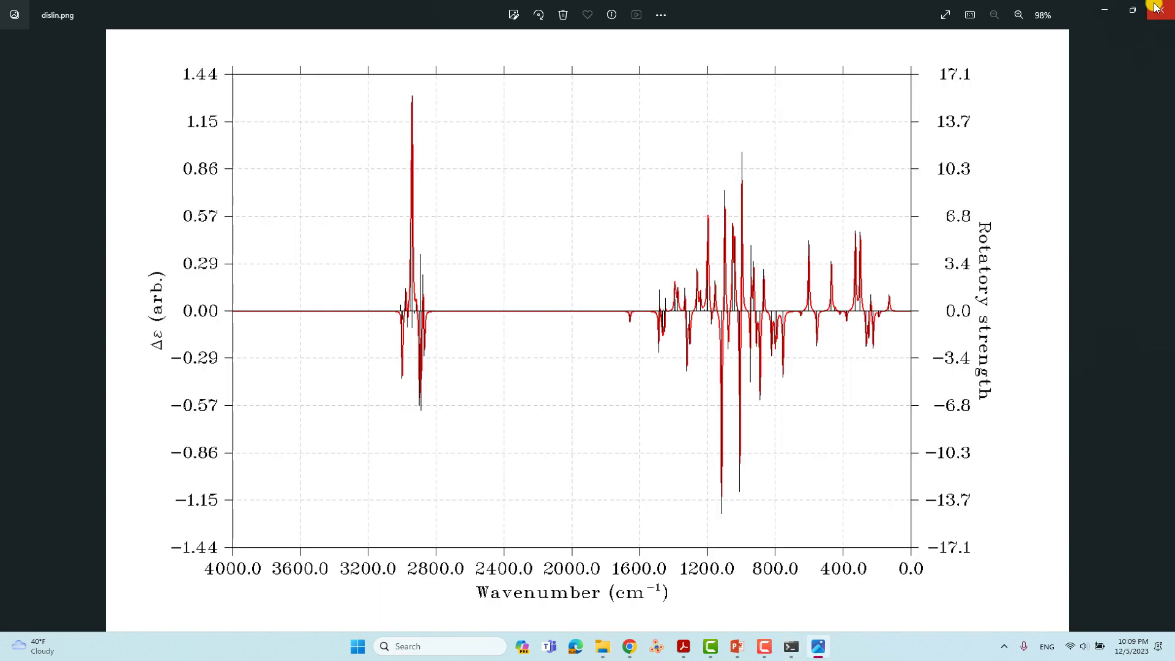
click(1156, 7)
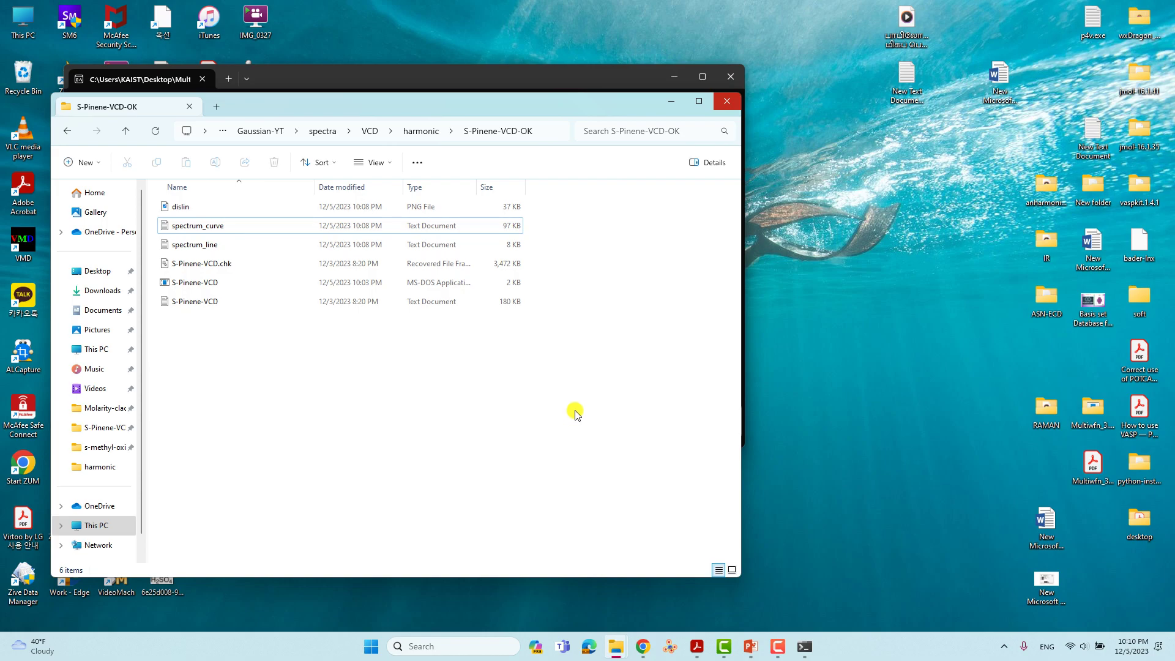
click(187, 210)
double_click(186, 210)
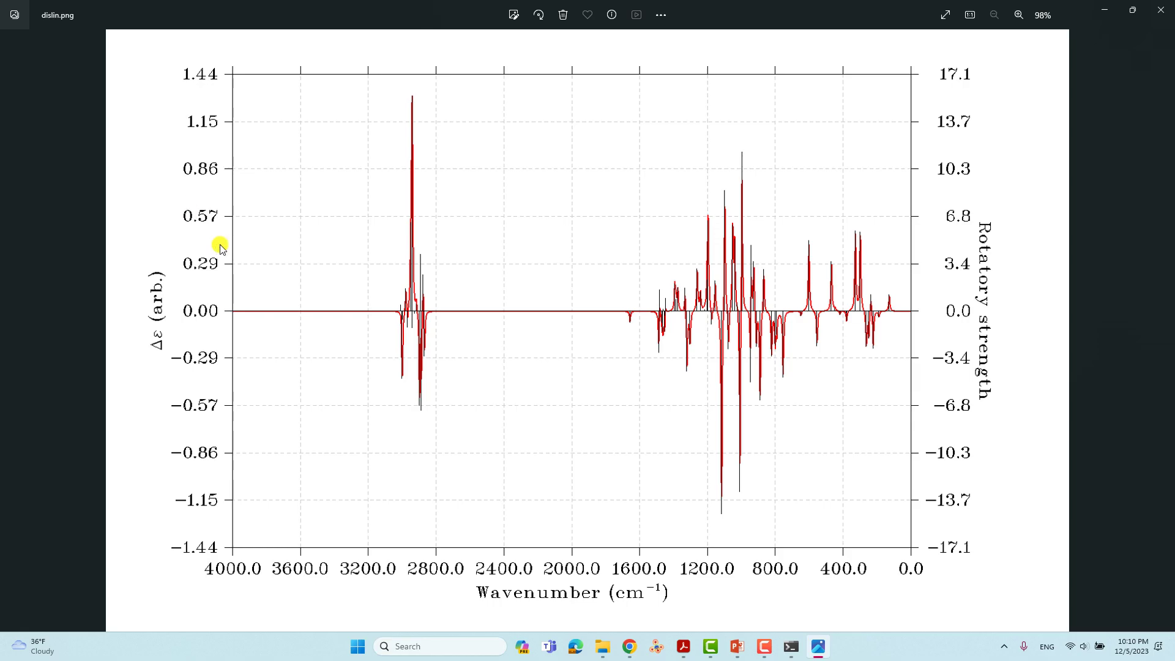
Step: Switch to the VCD-Multiwfn presentation in PowerPoint, go to slide 2, and start the slide show from that slide
click(736, 650)
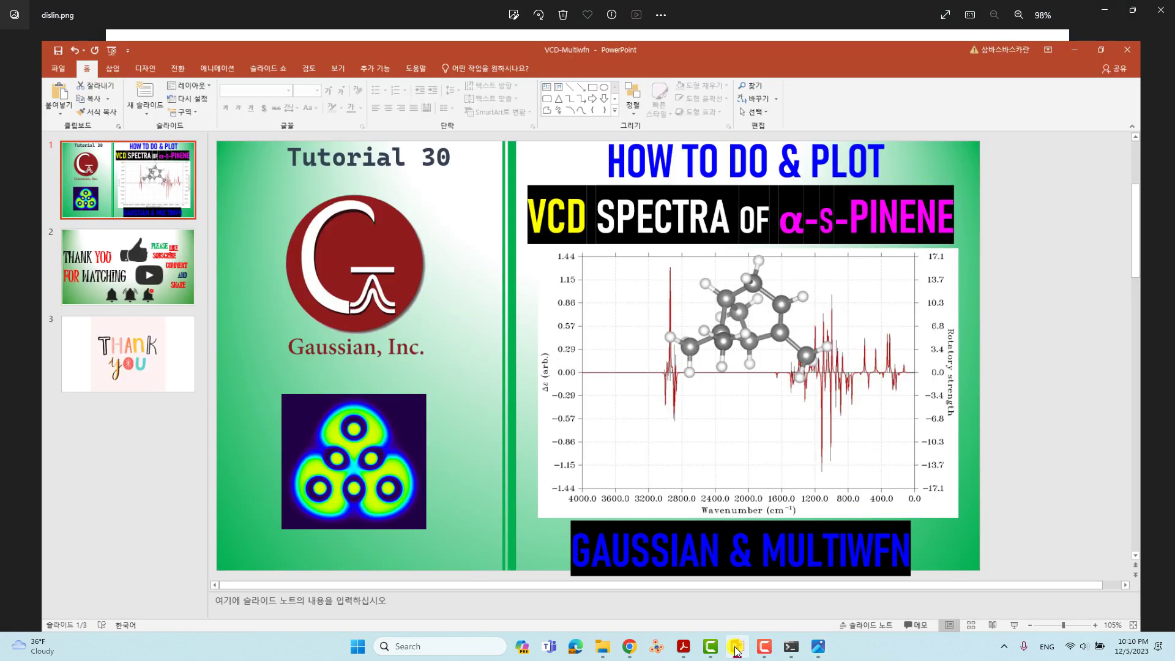
key(Down)
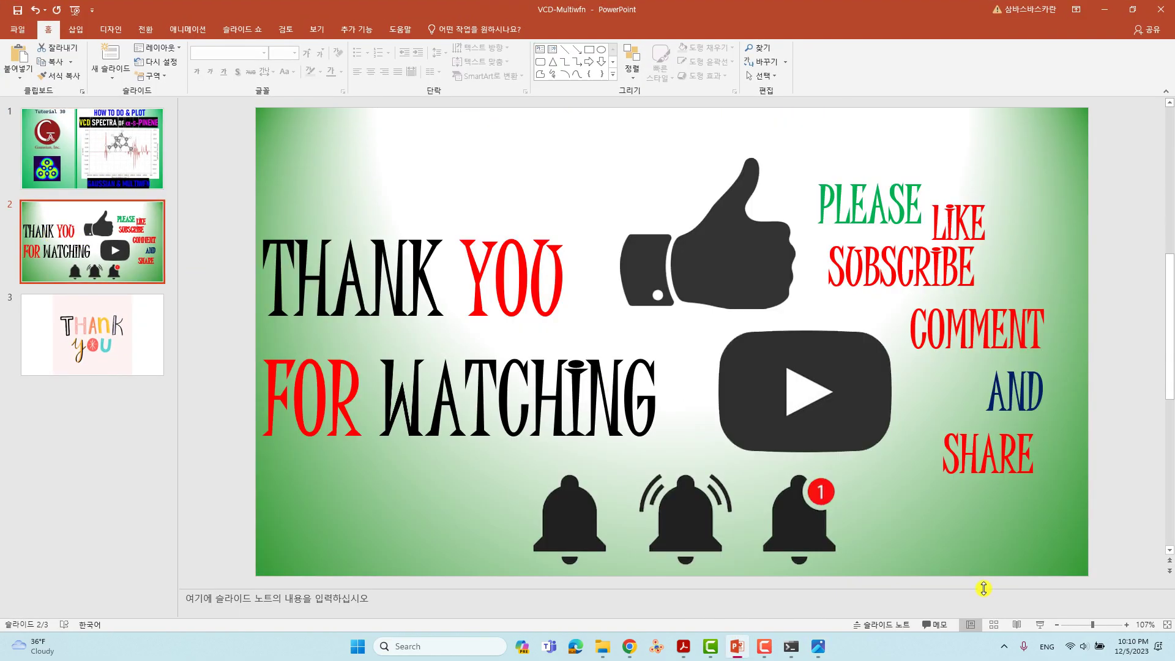
click(1039, 624)
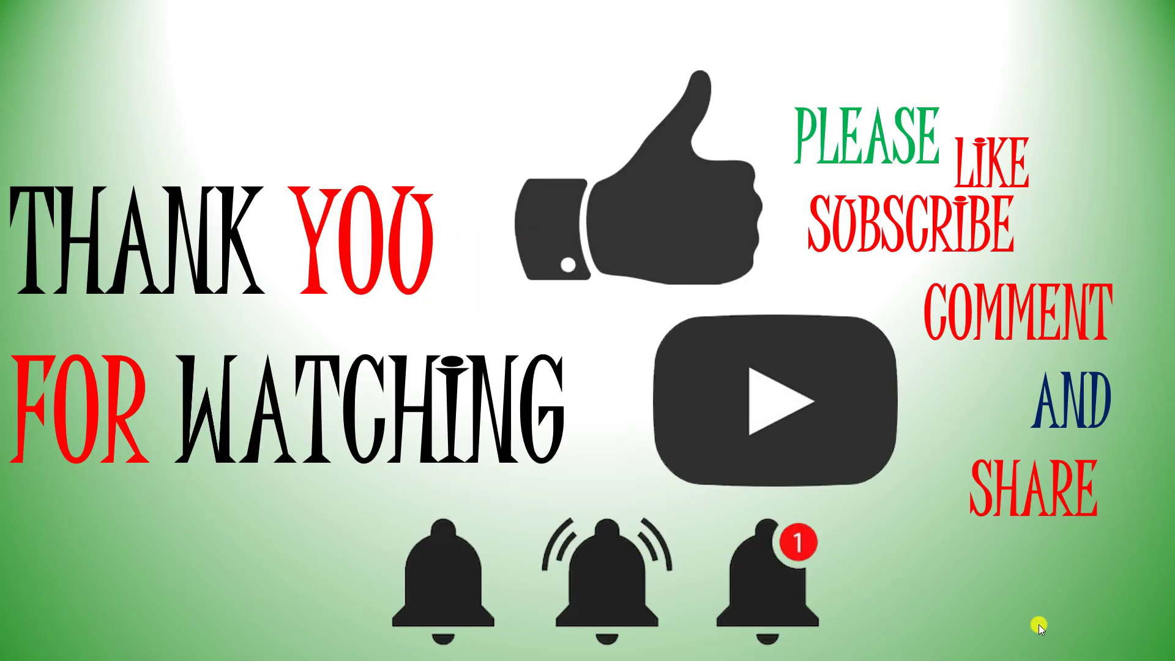